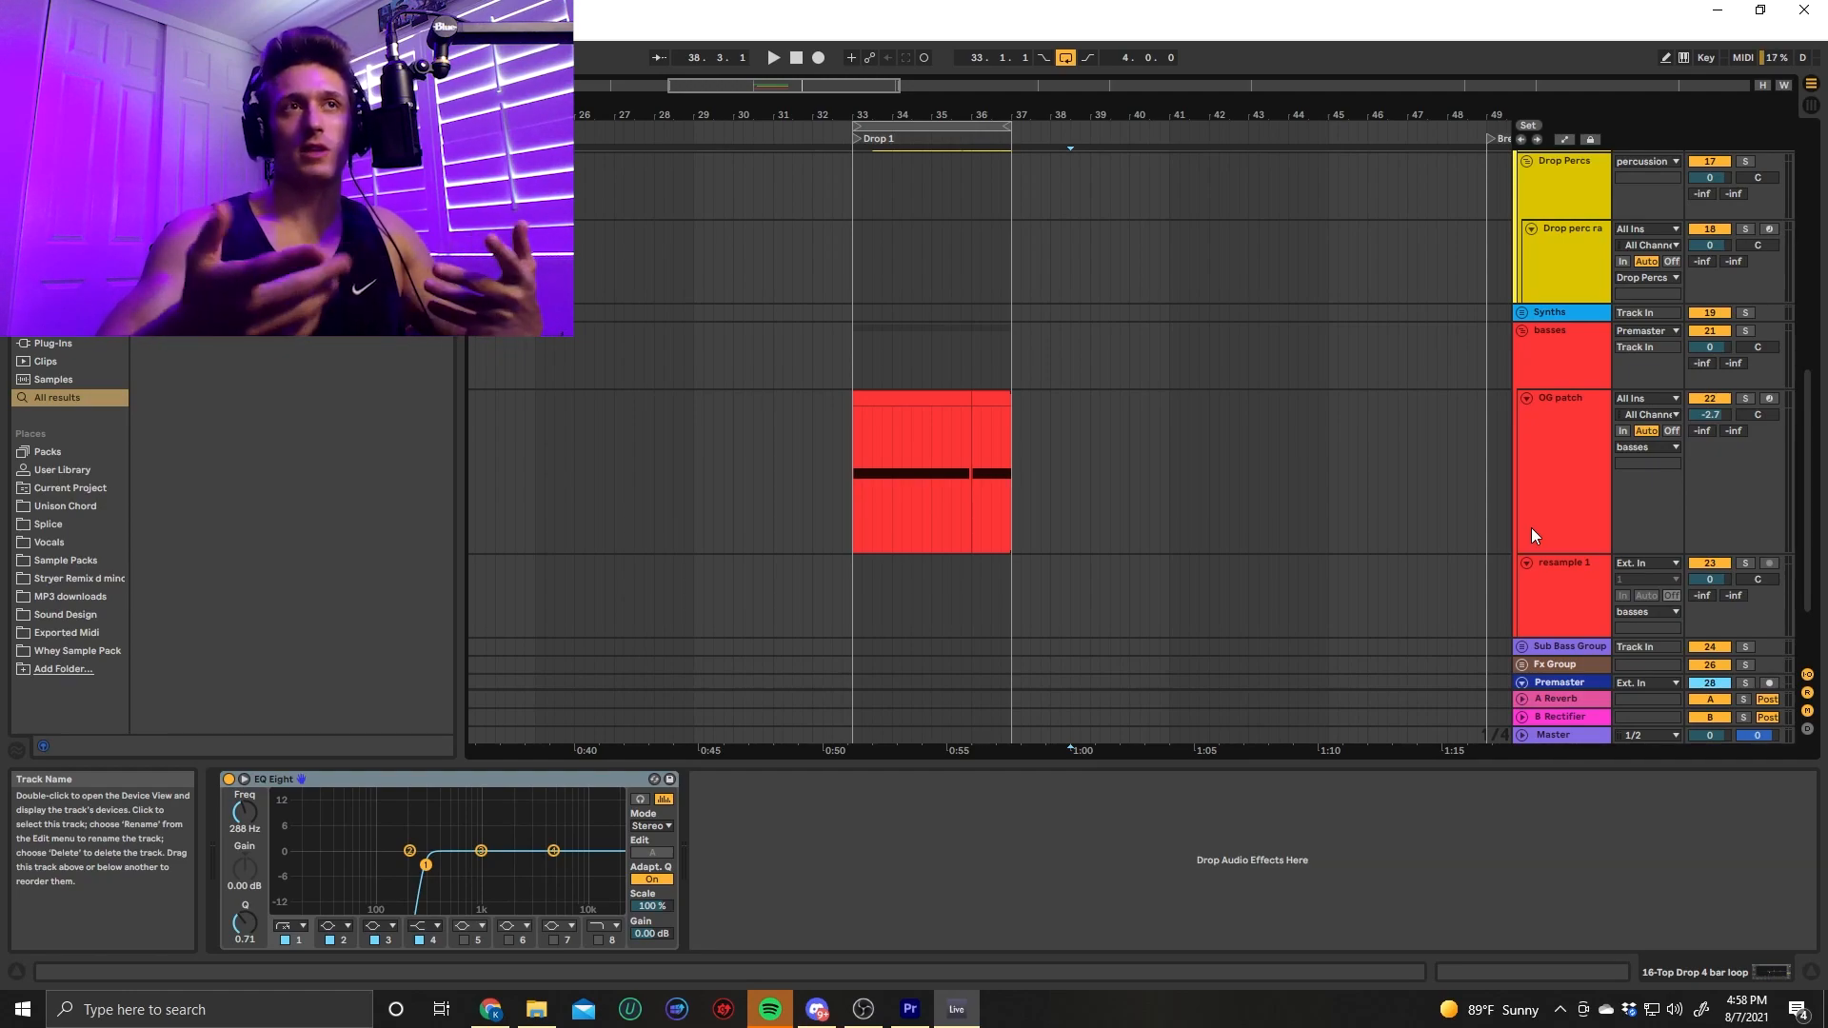
Open the Serum instrument on the OG patch track and disable its HN 12 filter
{"action": "left_click", "coordinate": [1531, 536]}
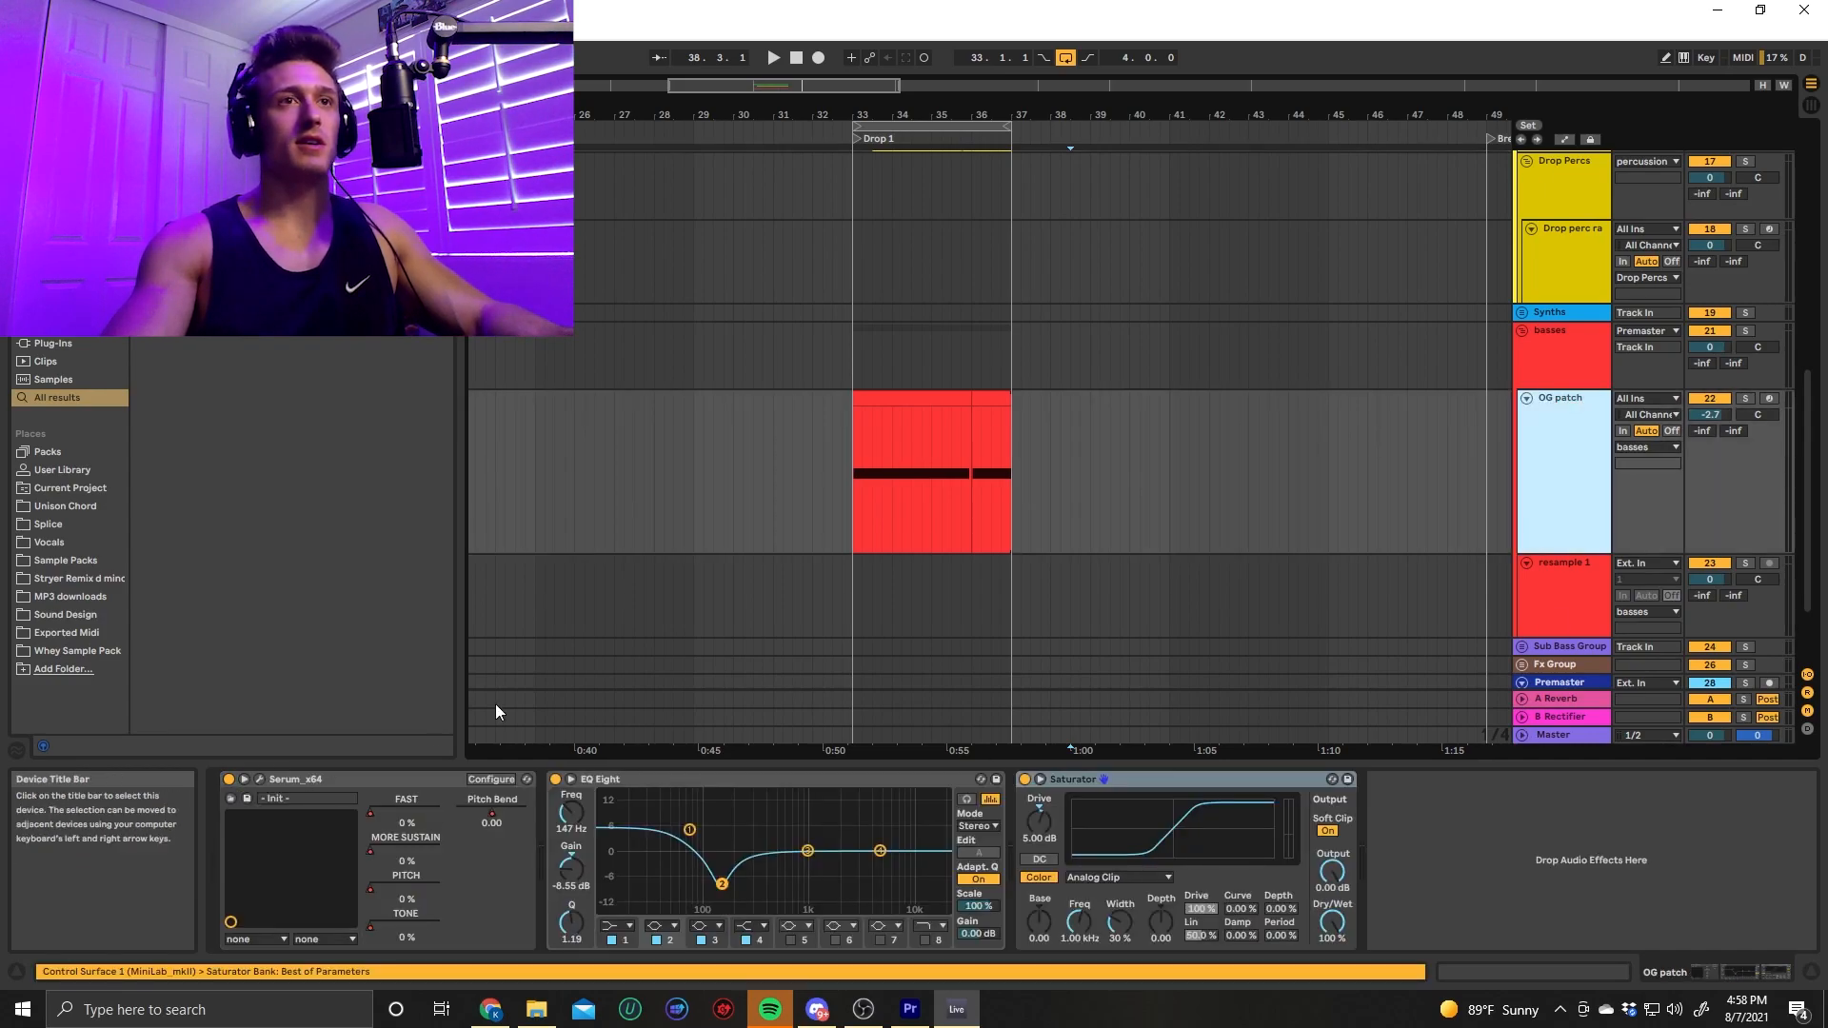
{"action": "left_click", "coordinate": [260, 779]}
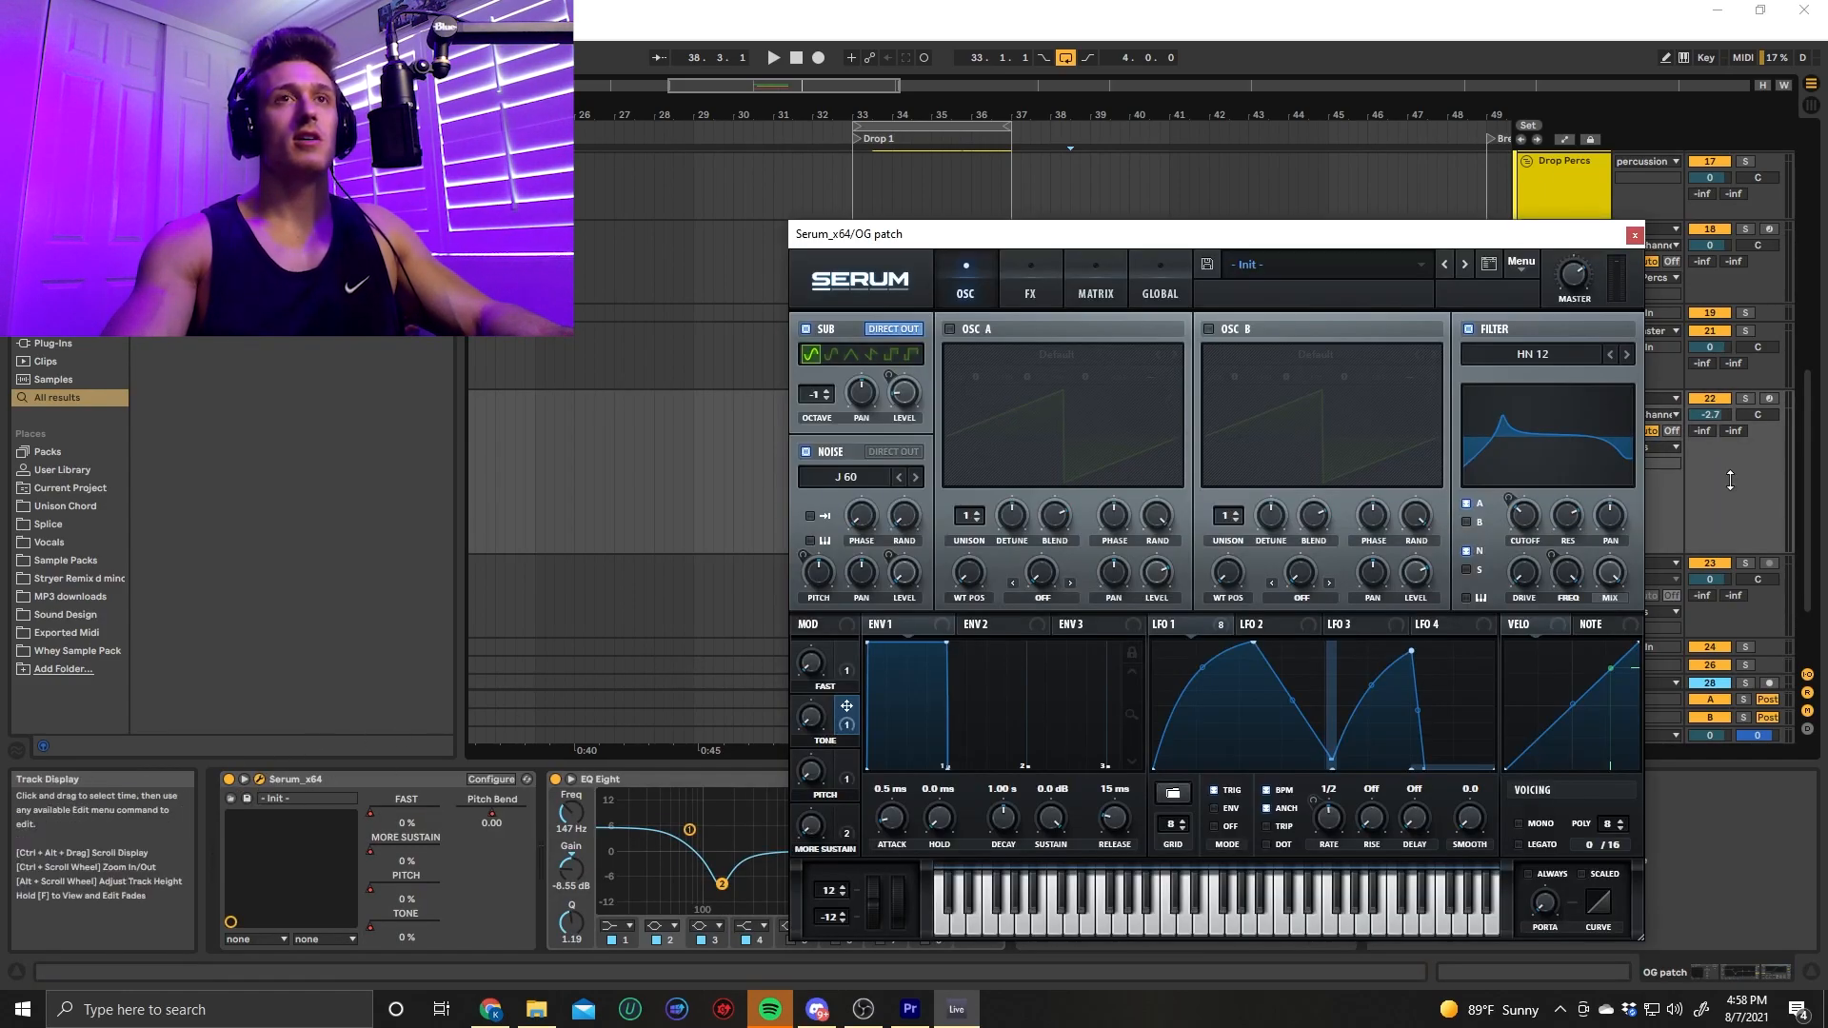
{"action": "left_click", "coordinate": [1468, 330]}
Bypass Serum's Hyper/Dimension, Distortion, Phaser, EQ, Filter and Compressor effects
{"action": "left_click", "coordinate": [1027, 294]}
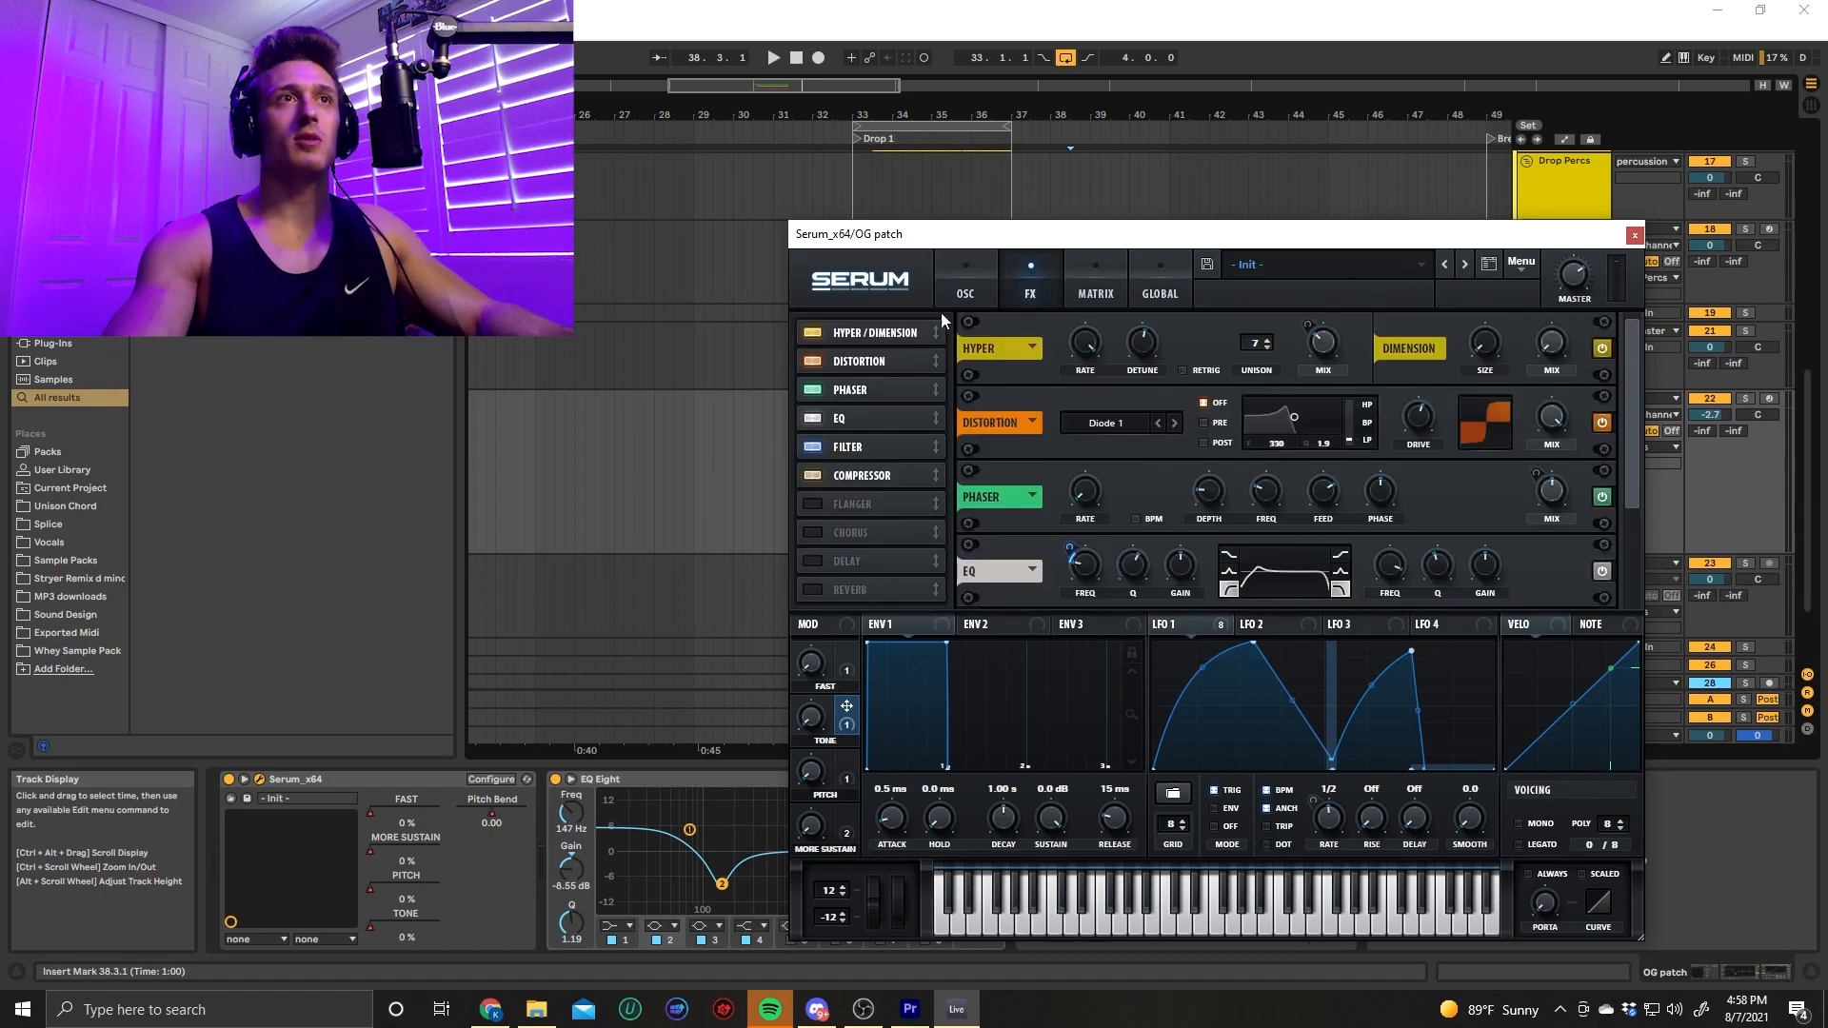
{"action": "left_click", "coordinate": [803, 334]}
{"action": "left_click", "coordinate": [811, 361]}
{"action": "left_click", "coordinate": [823, 390]}
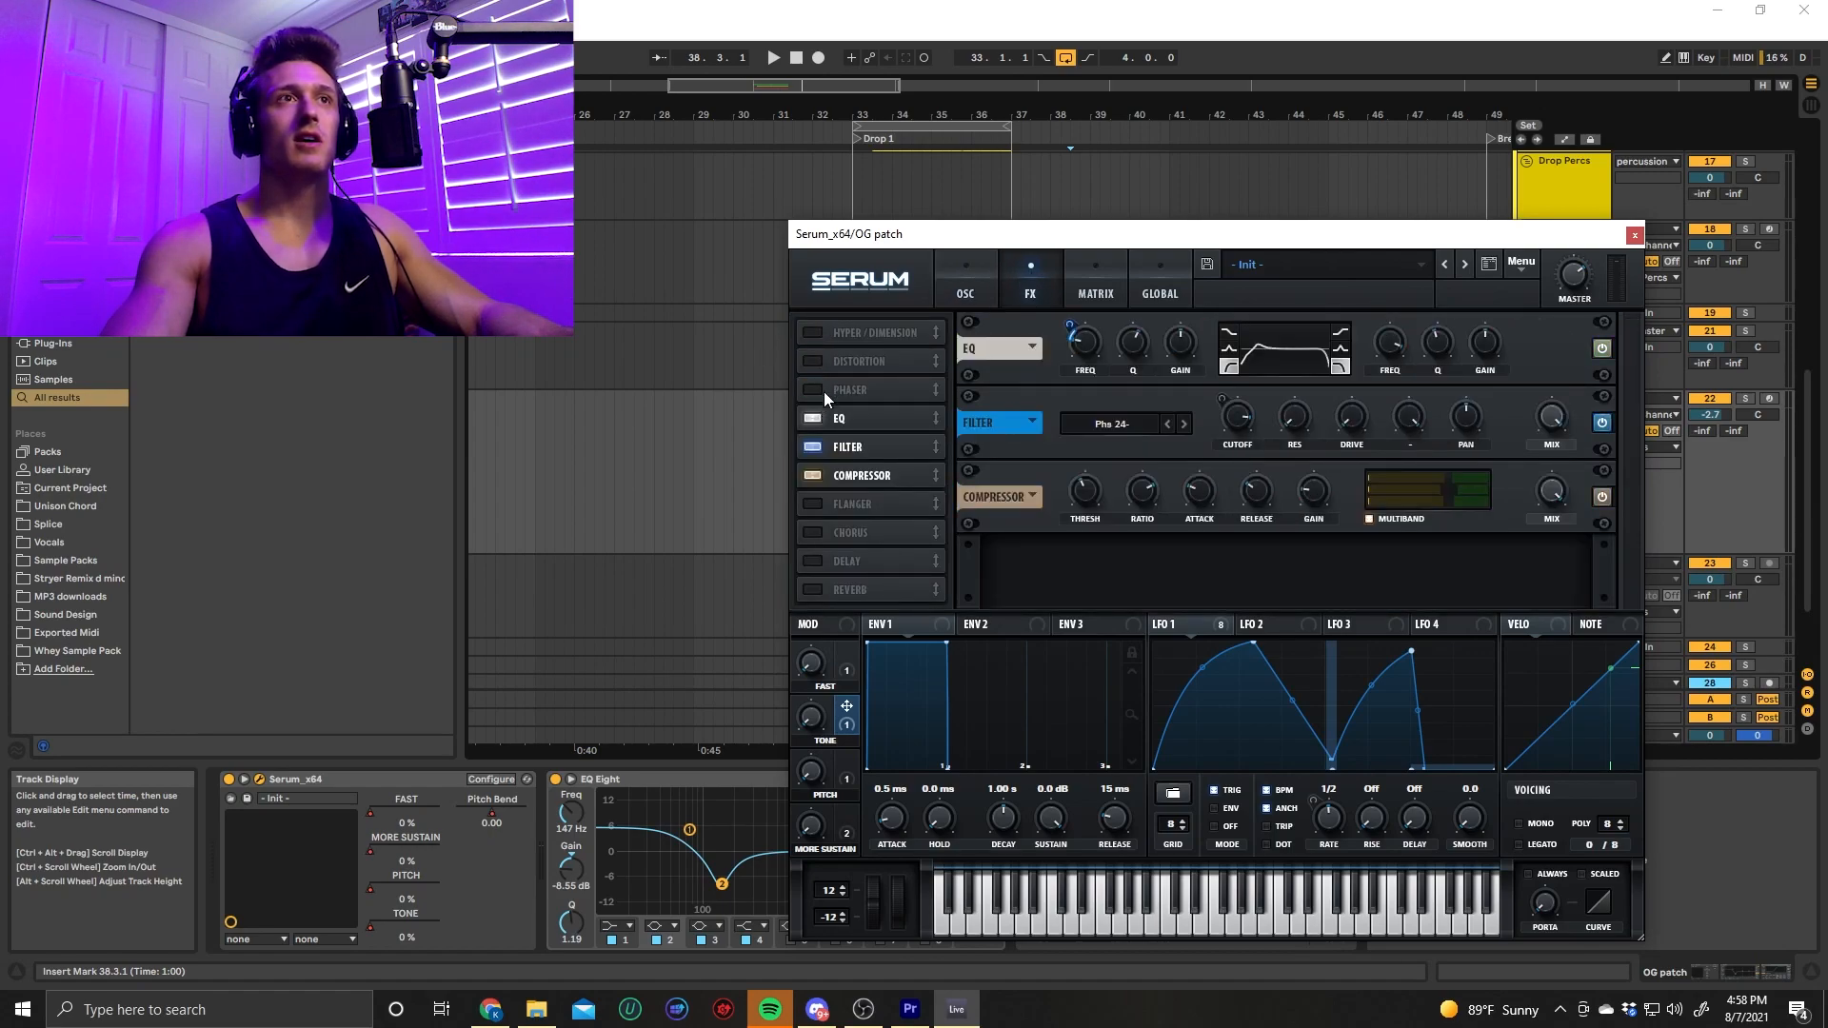
{"action": "left_click", "coordinate": [822, 419]}
{"action": "left_click", "coordinate": [823, 447]}
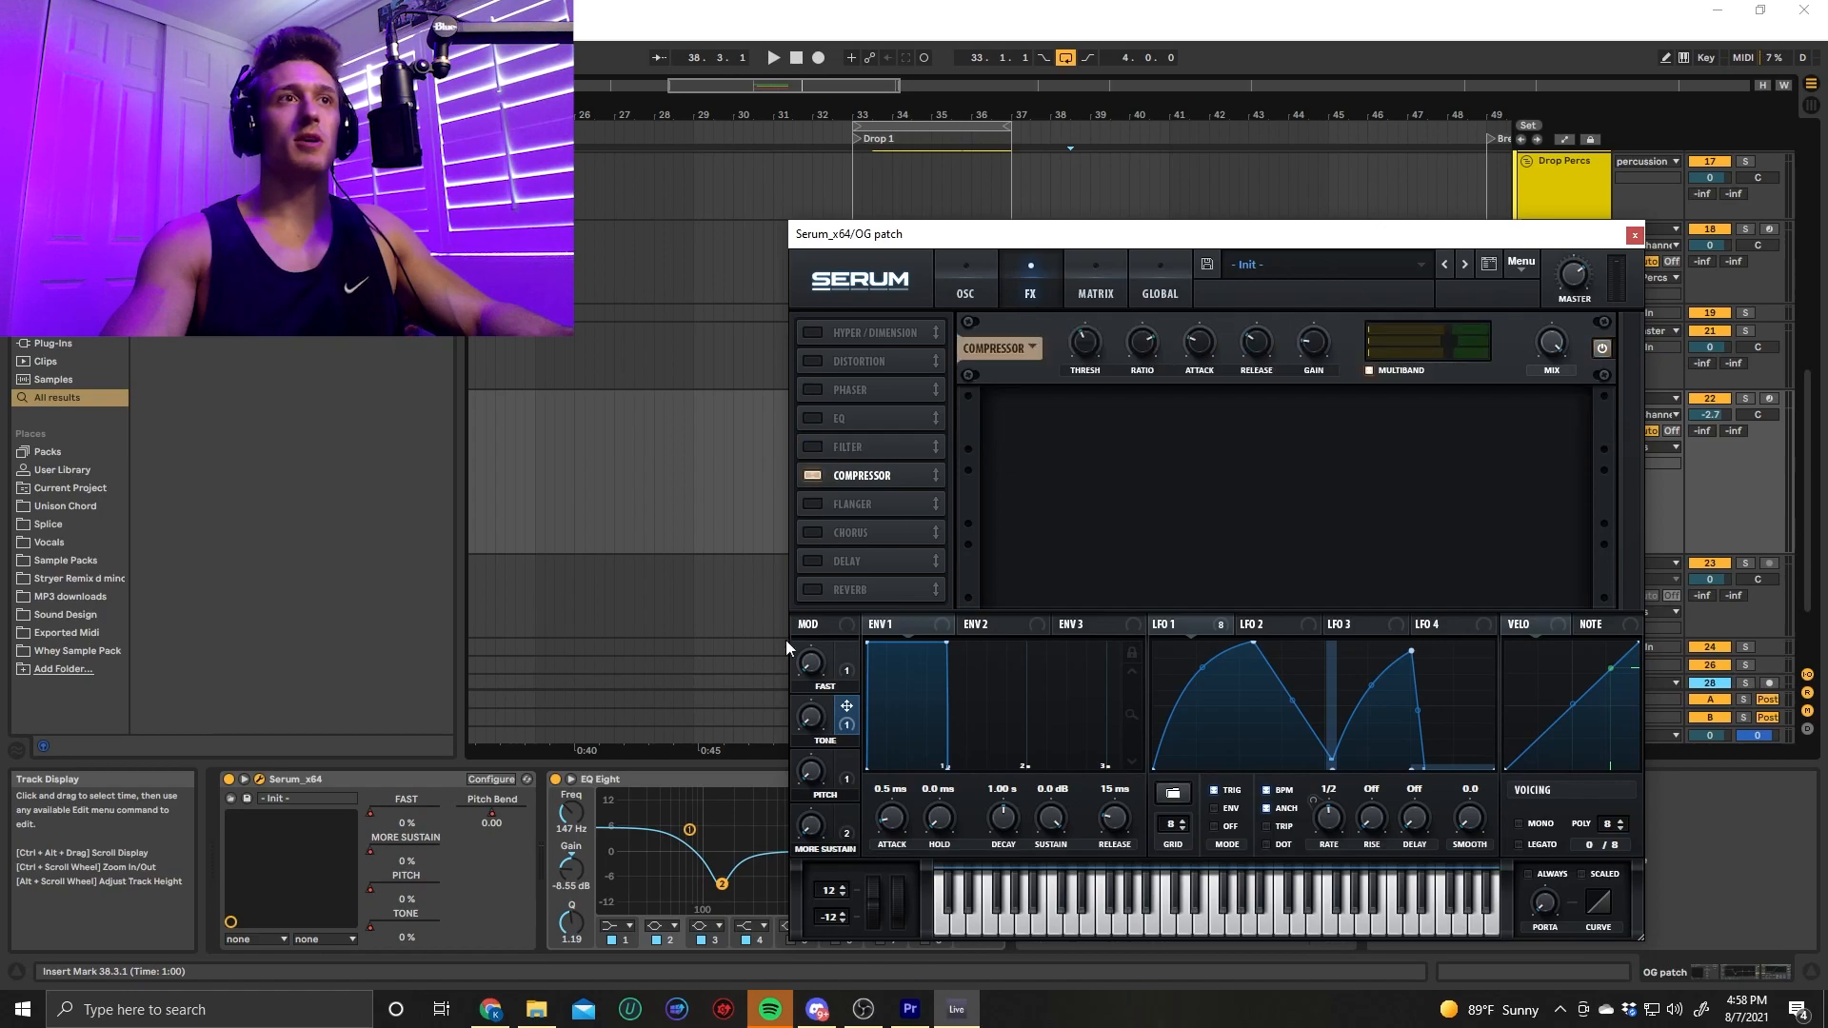
{"action": "left_click", "coordinate": [814, 476]}
Solo the OG patch track and play its clip from bar 33 with all effects bypassed
{"action": "left_click_drag", "start_coordinate": [1146, 236], "coordinate": [1539, 469]}
{"action": "left_click", "coordinate": [857, 451]}
{"action": "key", "text": "space"}
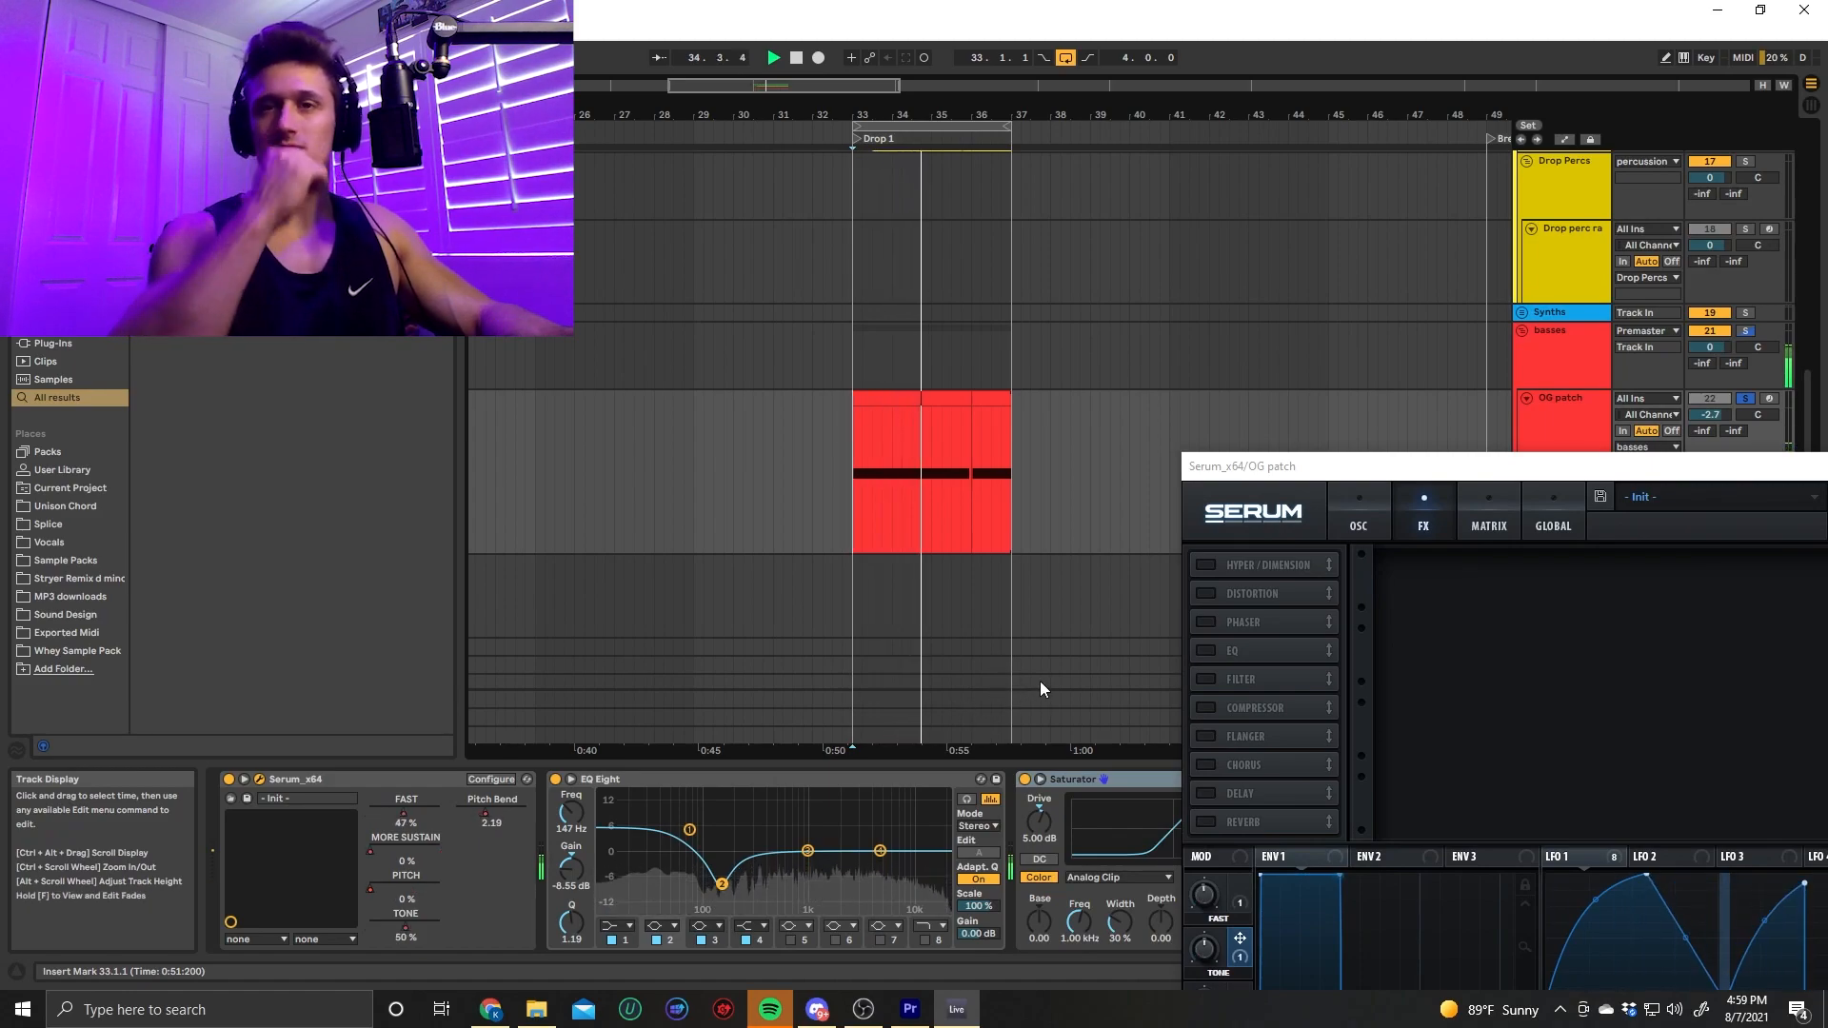
{"action": "left_click_drag", "start_coordinate": [1449, 476], "coordinate": [1142, 285]}
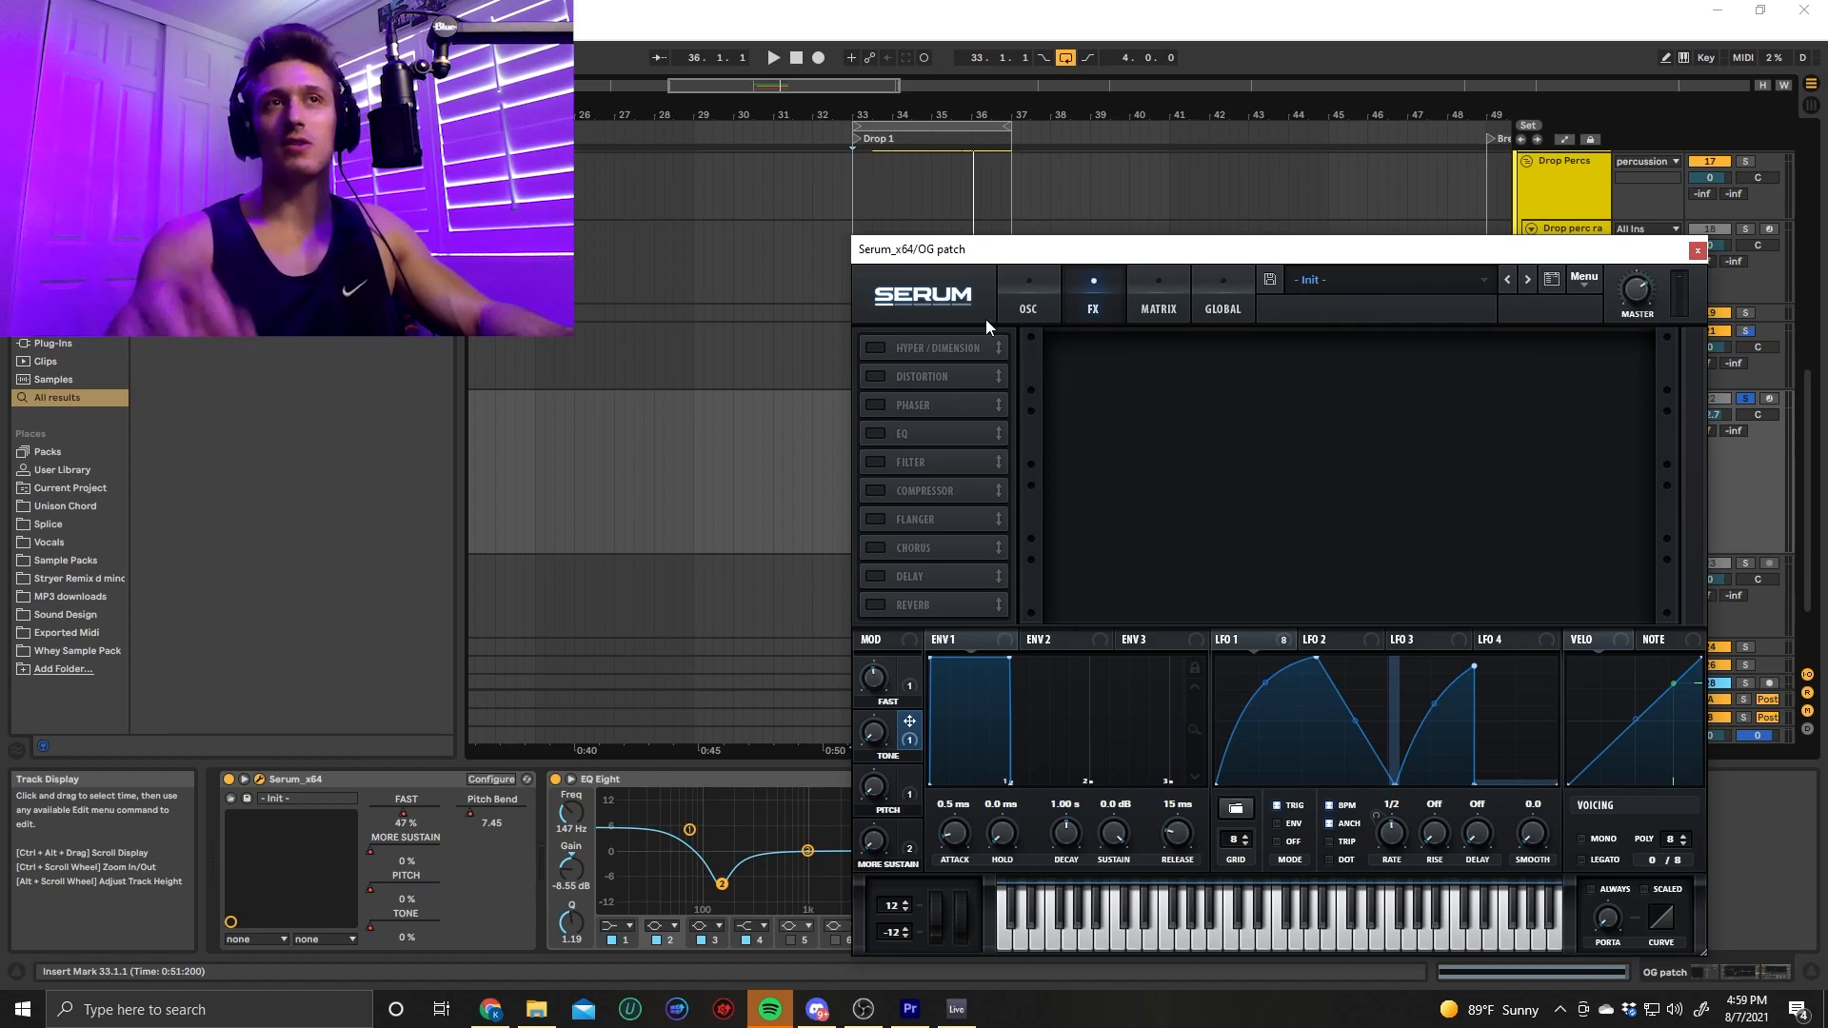
Enable Serum's sub oscillator and play the clip to hear it with the J 60 noise
{"action": "left_click", "coordinate": [1015, 290]}
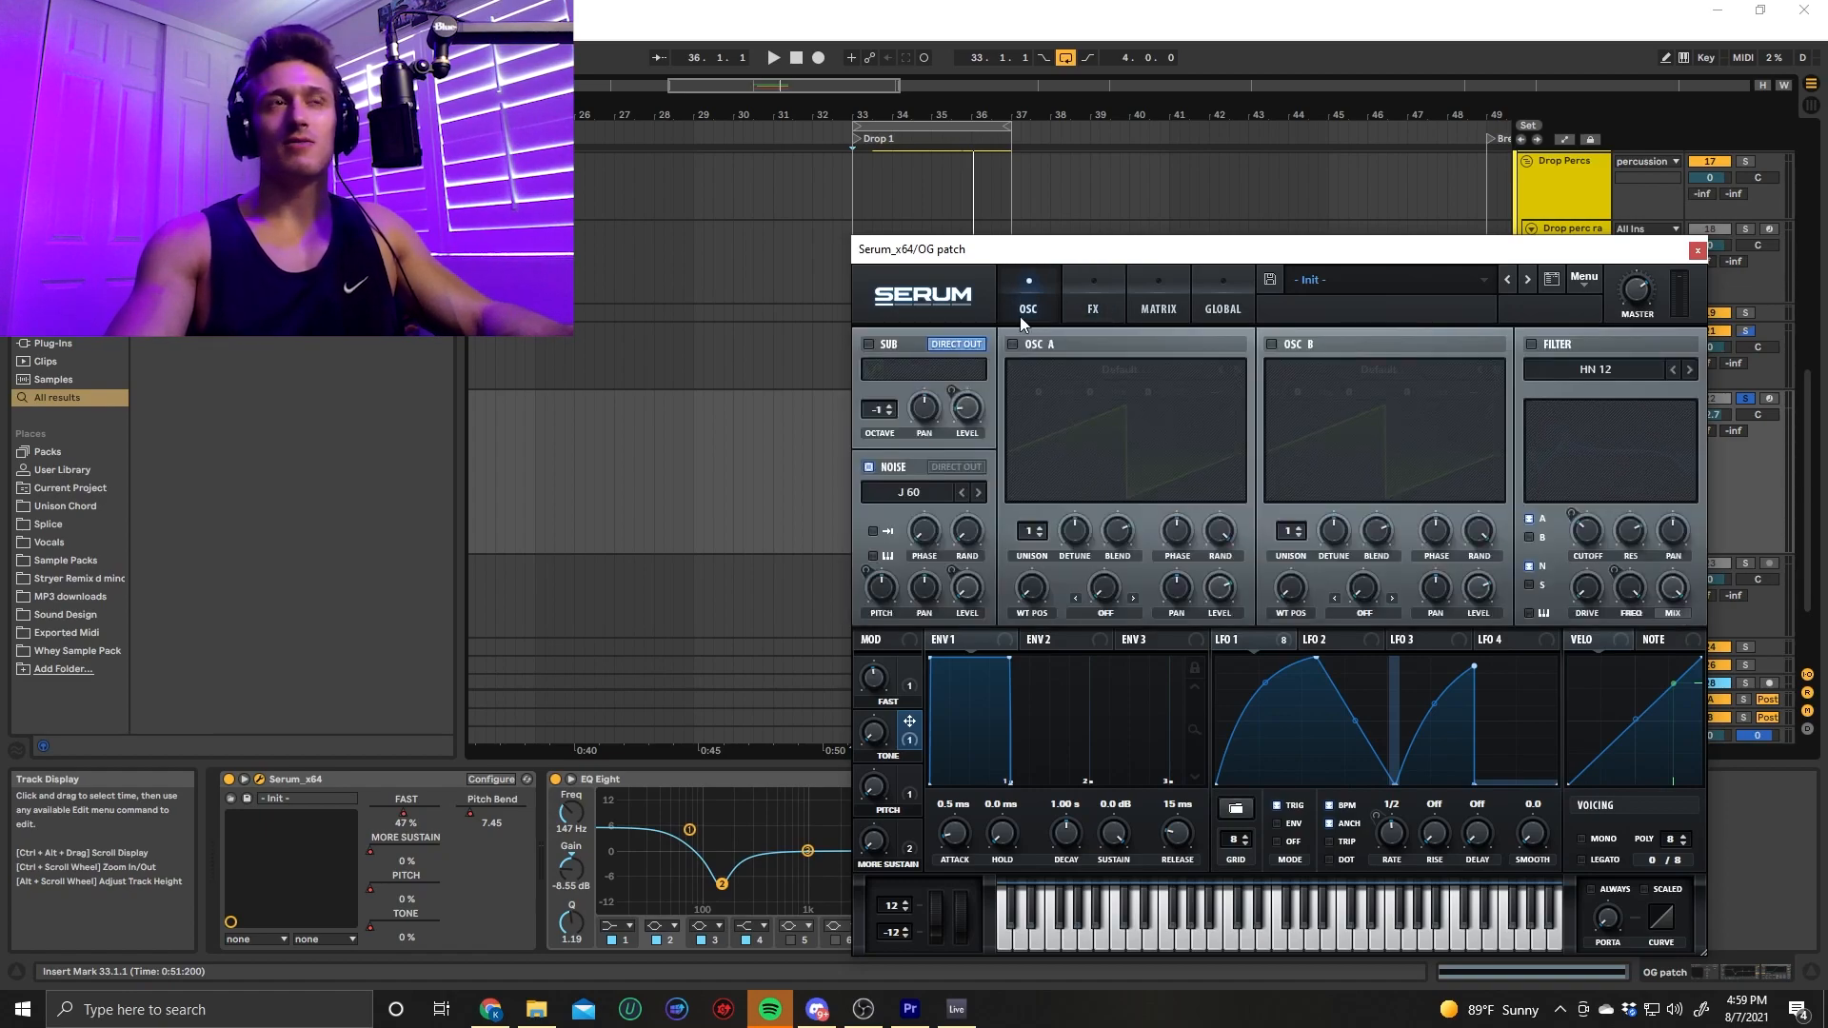
{"action": "left_click_drag", "start_coordinate": [1113, 251], "coordinate": [1318, 271]}
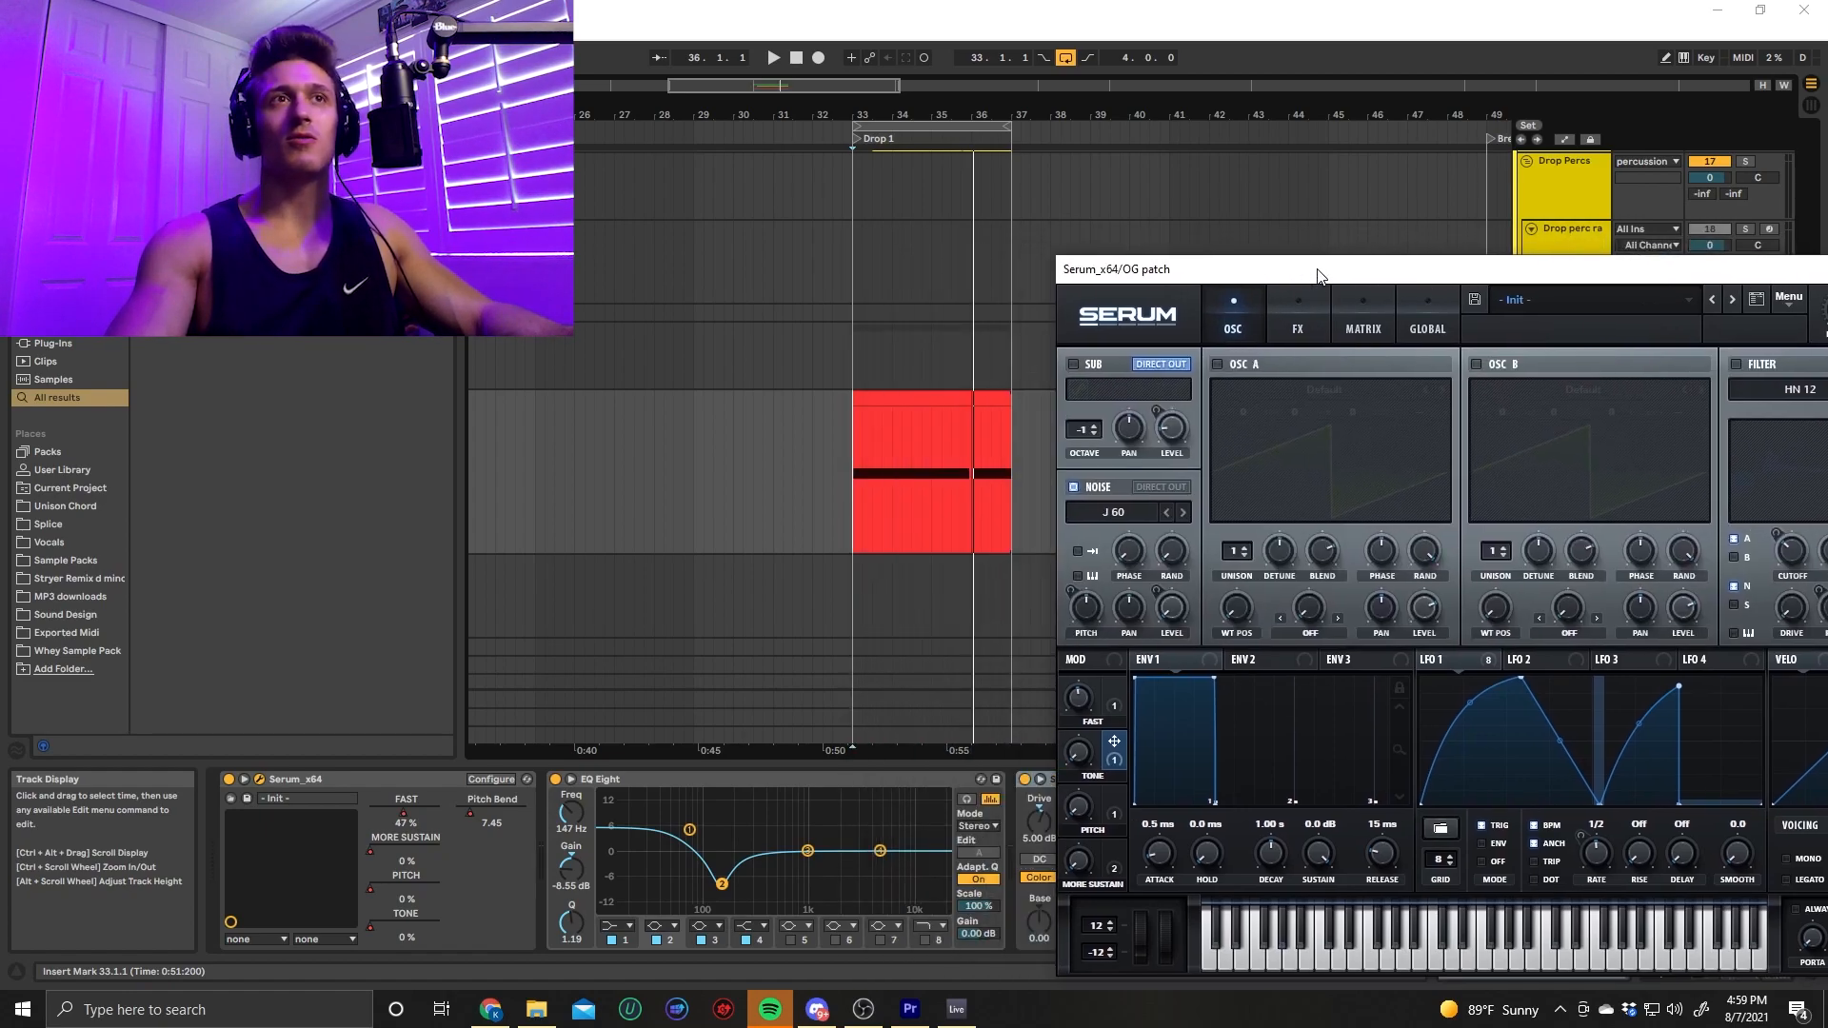
{"action": "left_click", "coordinate": [1076, 364]}
{"action": "key", "text": "space"}
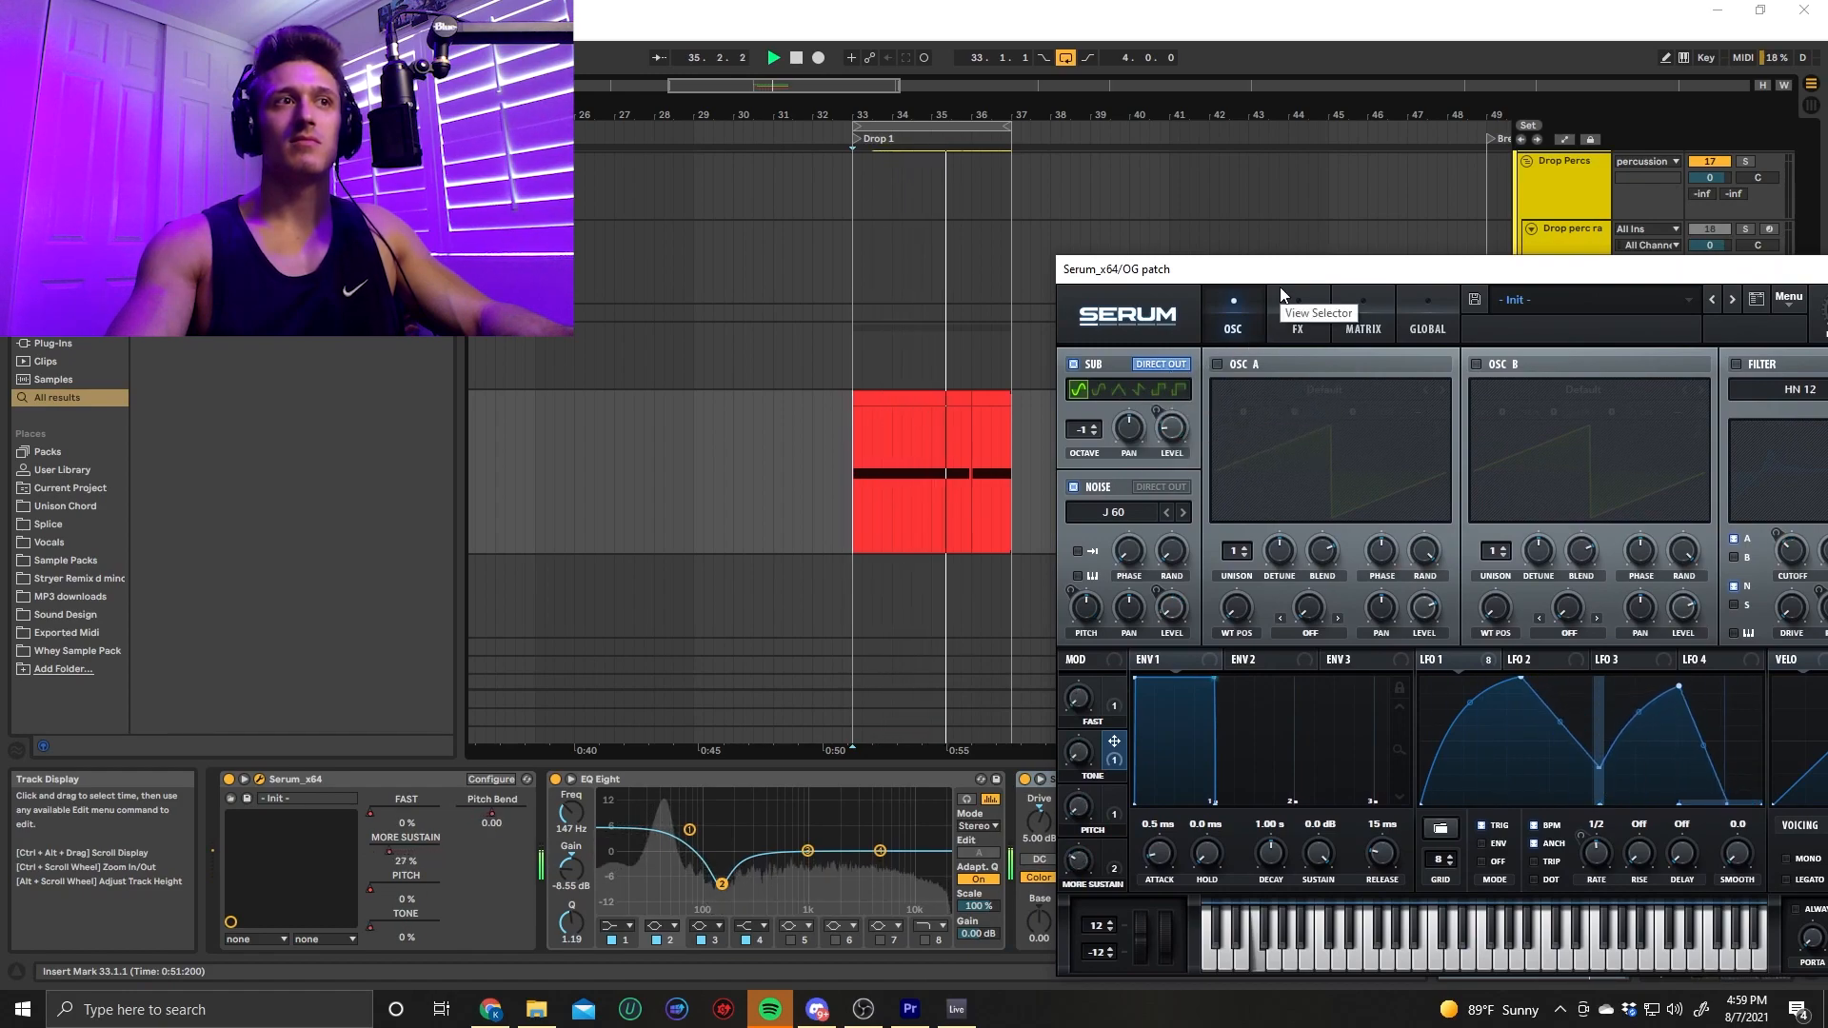
Look through the Analog samples available for the noise oscillator, leaving J 60 selected
{"action": "left_click_drag", "start_coordinate": [1272, 277], "coordinate": [233, 75]}
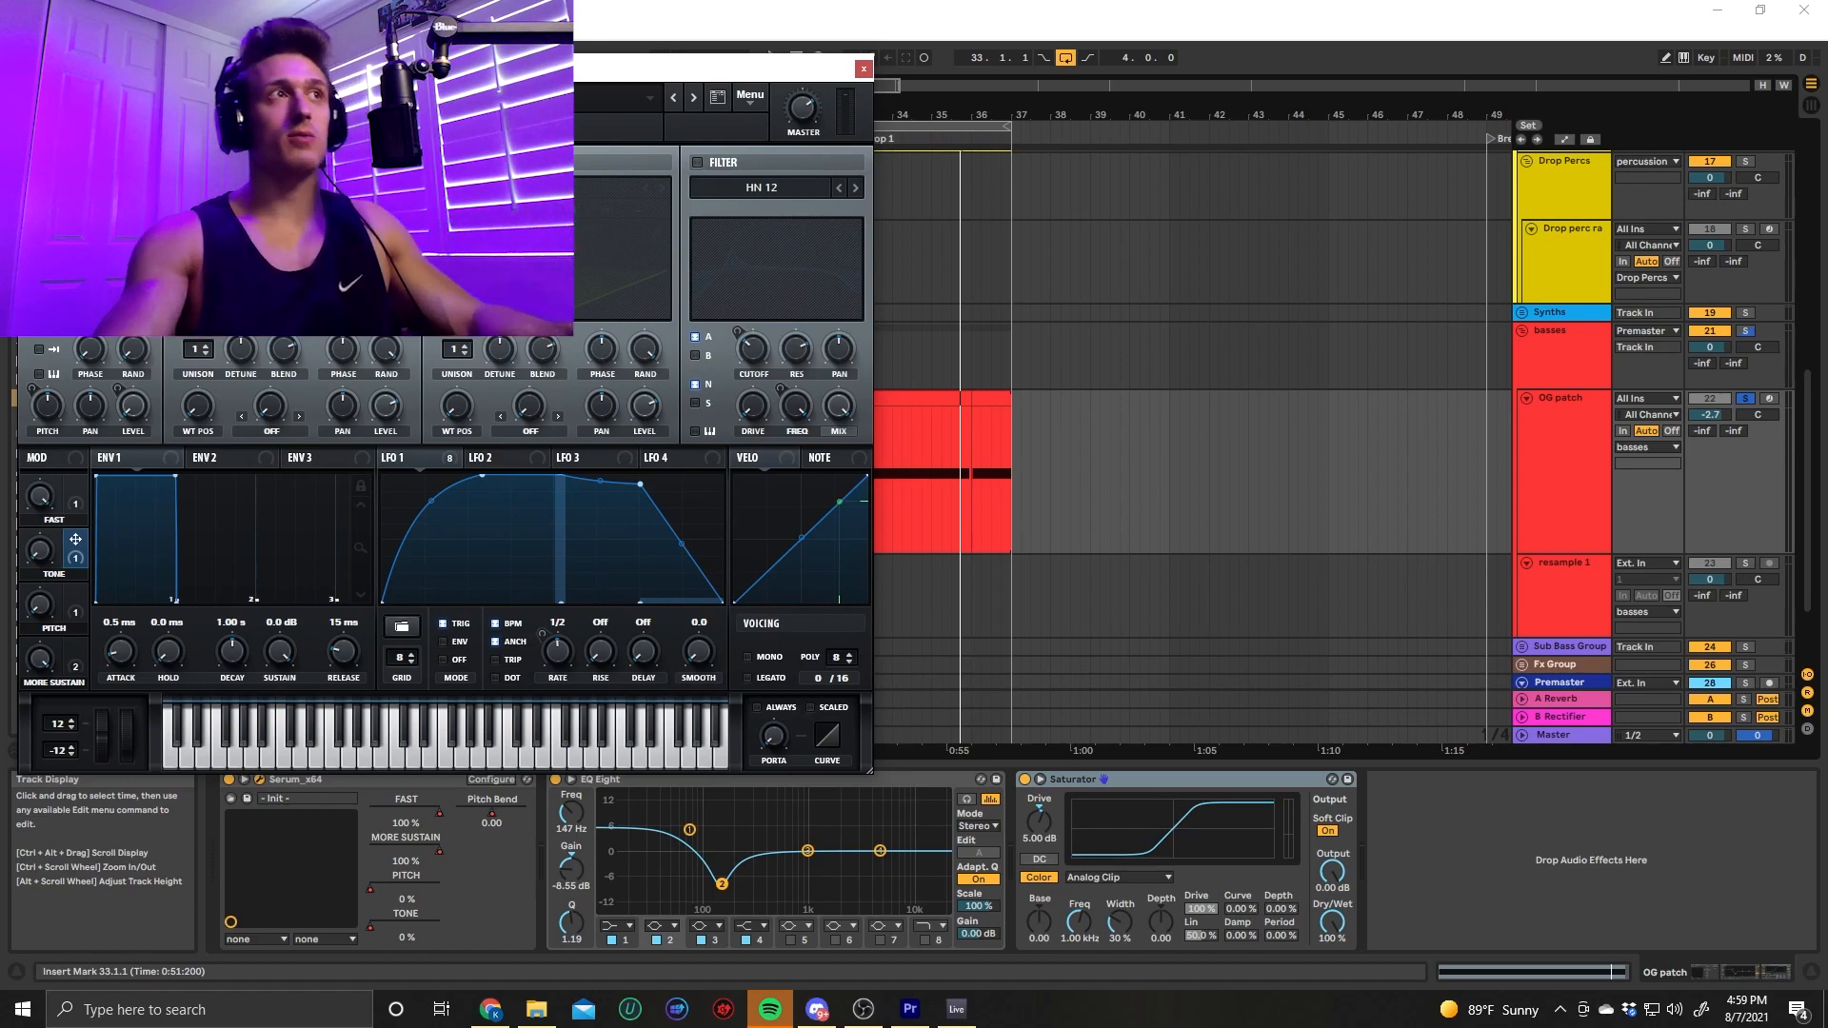
{"action": "left_click", "coordinate": [84, 187]}
{"action": "mouse_move", "coordinate": [112, 358]}
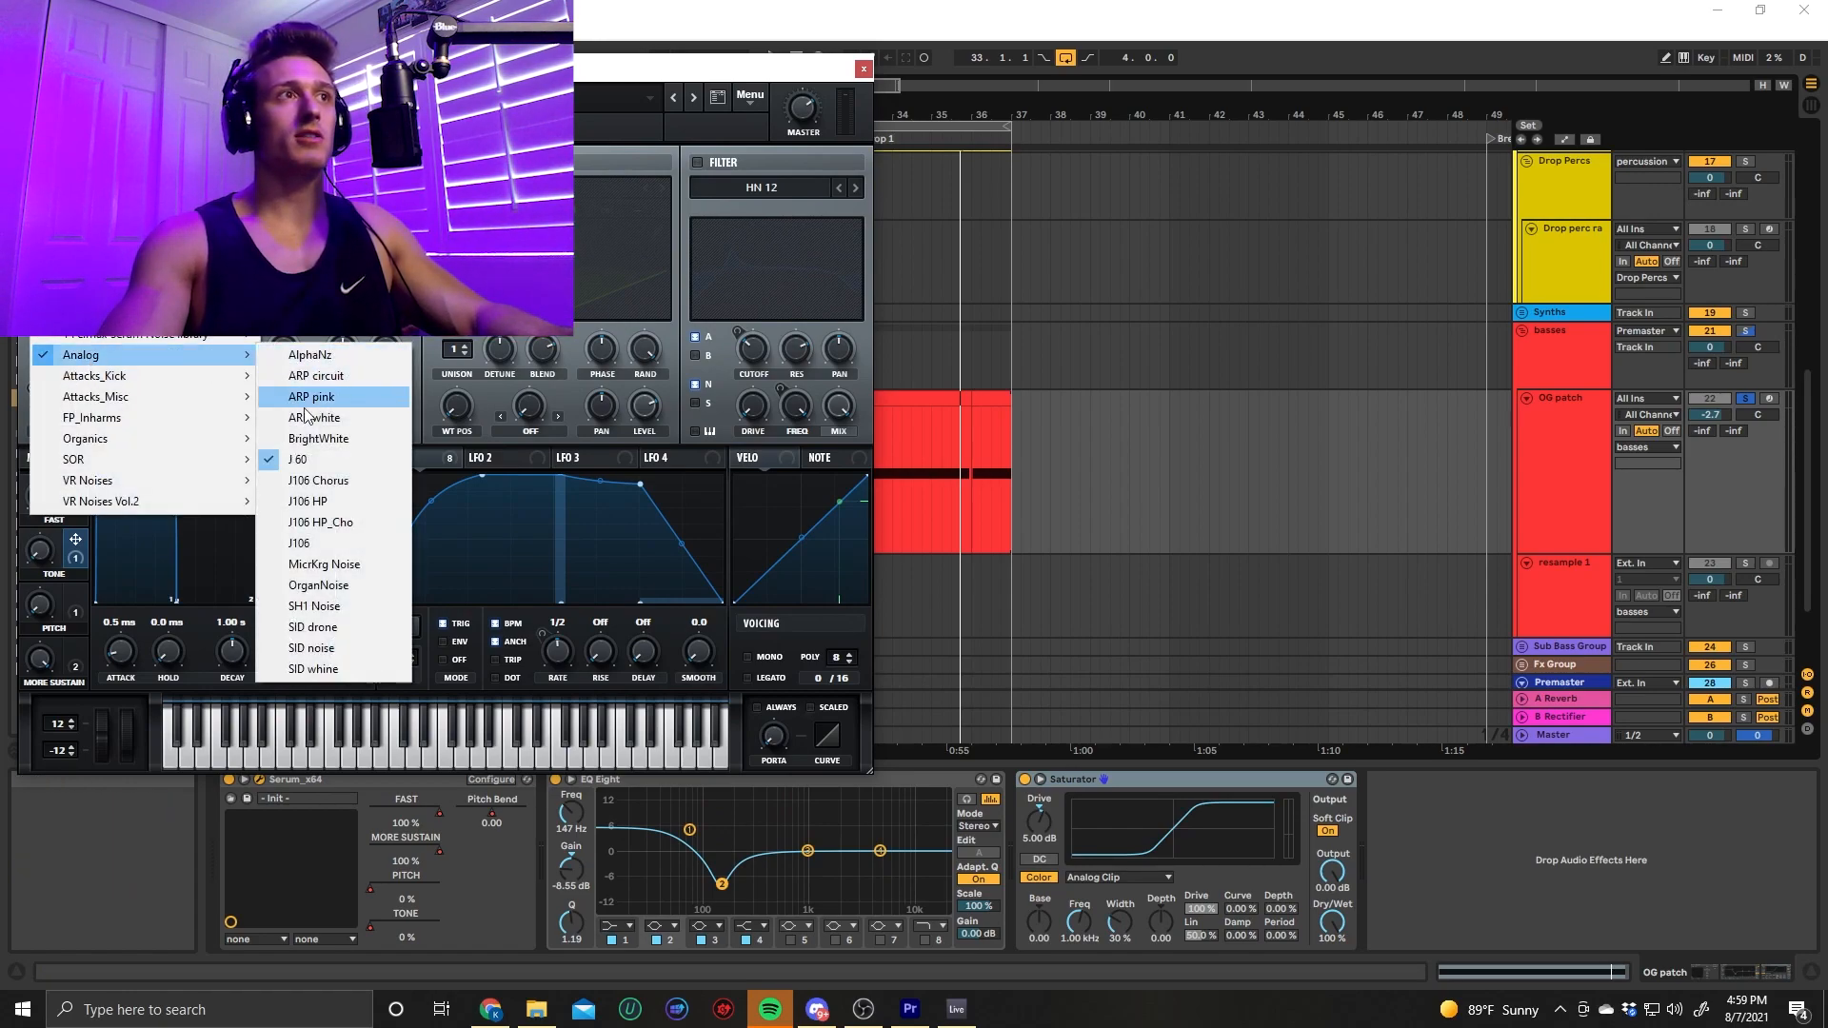
{"action": "left_click", "coordinate": [429, 228]}
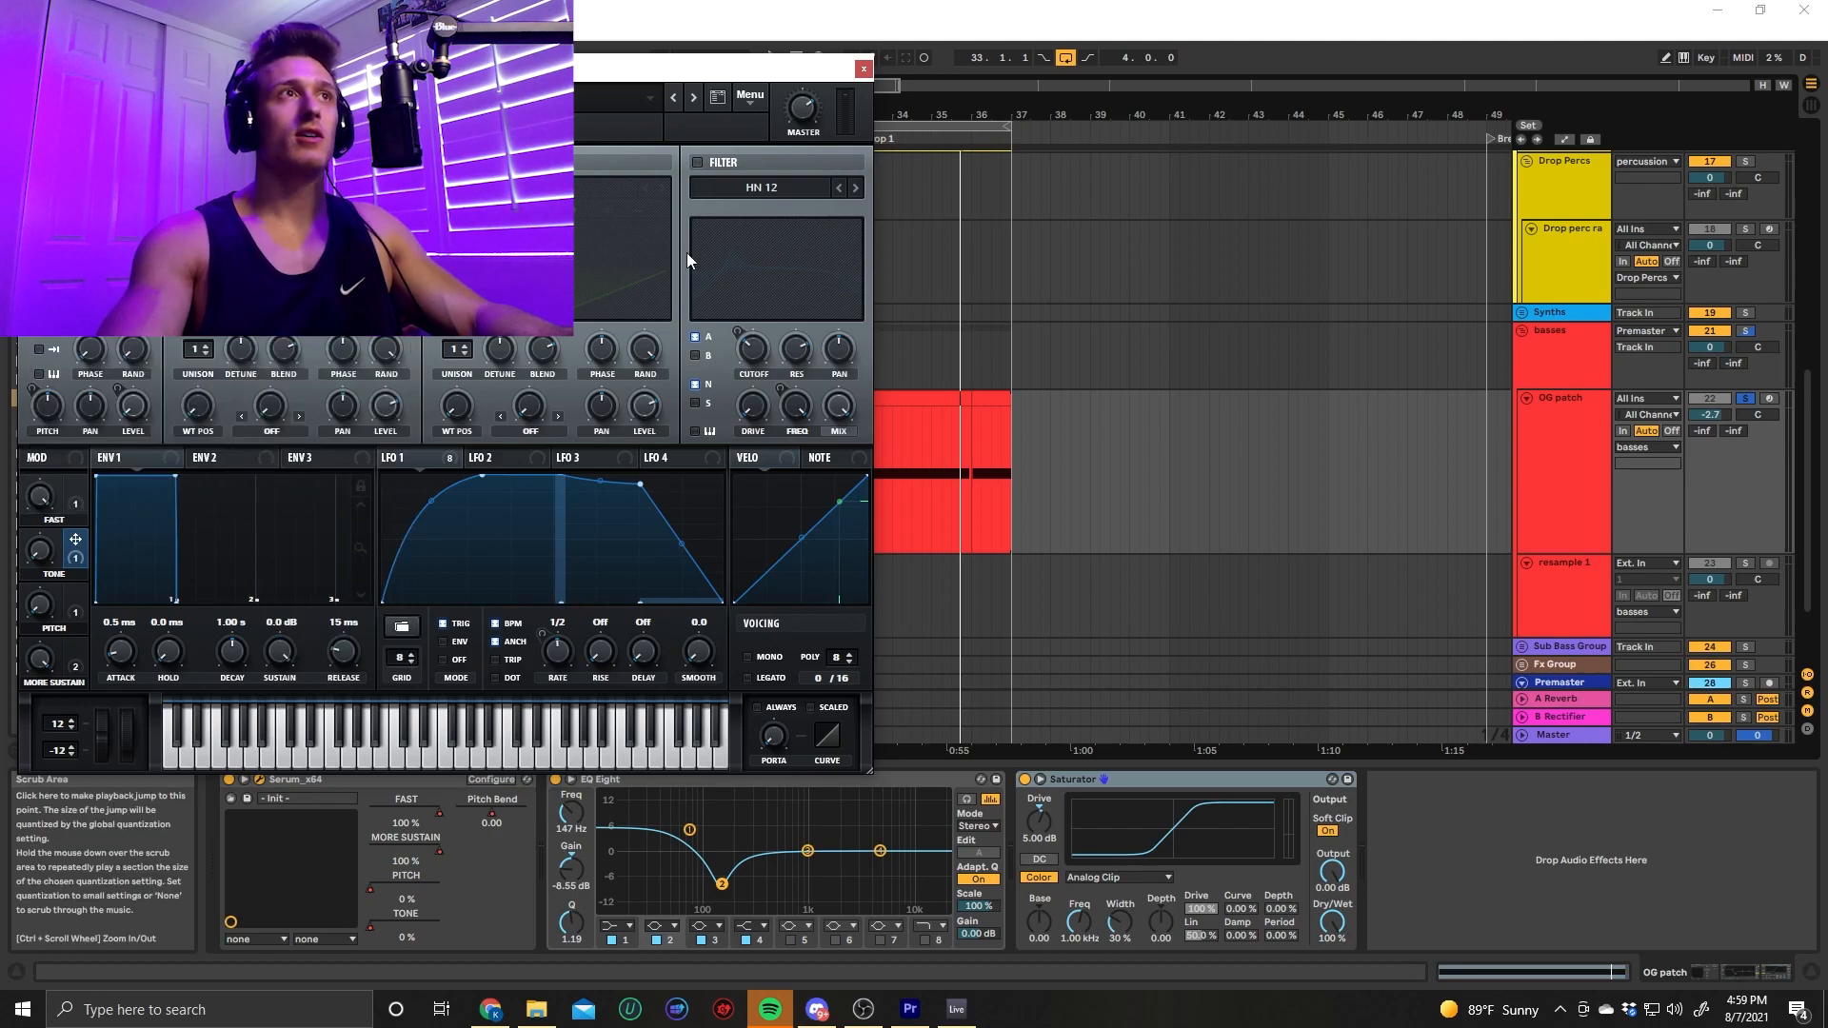
Enable the HN 12 filter and play the OG patch clip from bar 33 to hear its movement
{"action": "left_click", "coordinate": [696, 164]}
{"action": "left_click_drag", "start_coordinate": [762, 67], "coordinate": [1760, 59]}
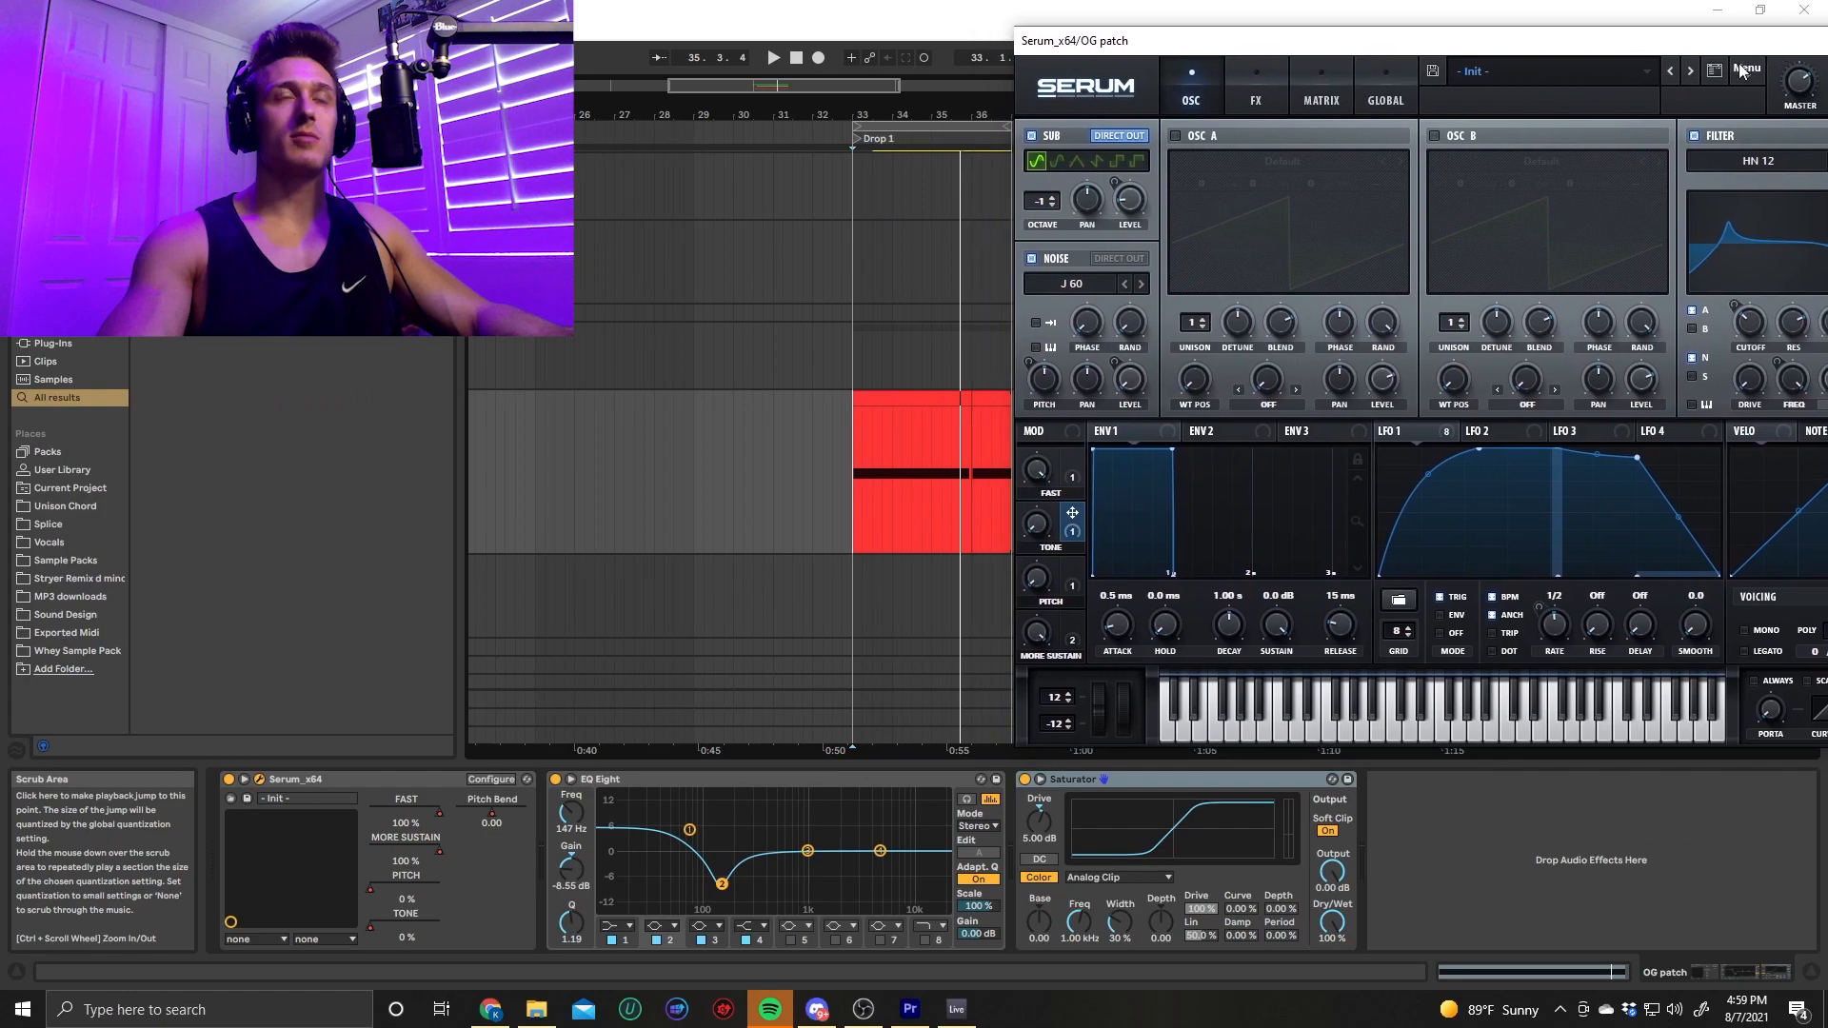
{"action": "left_click", "coordinate": [844, 472]}
{"action": "key", "text": "space"}
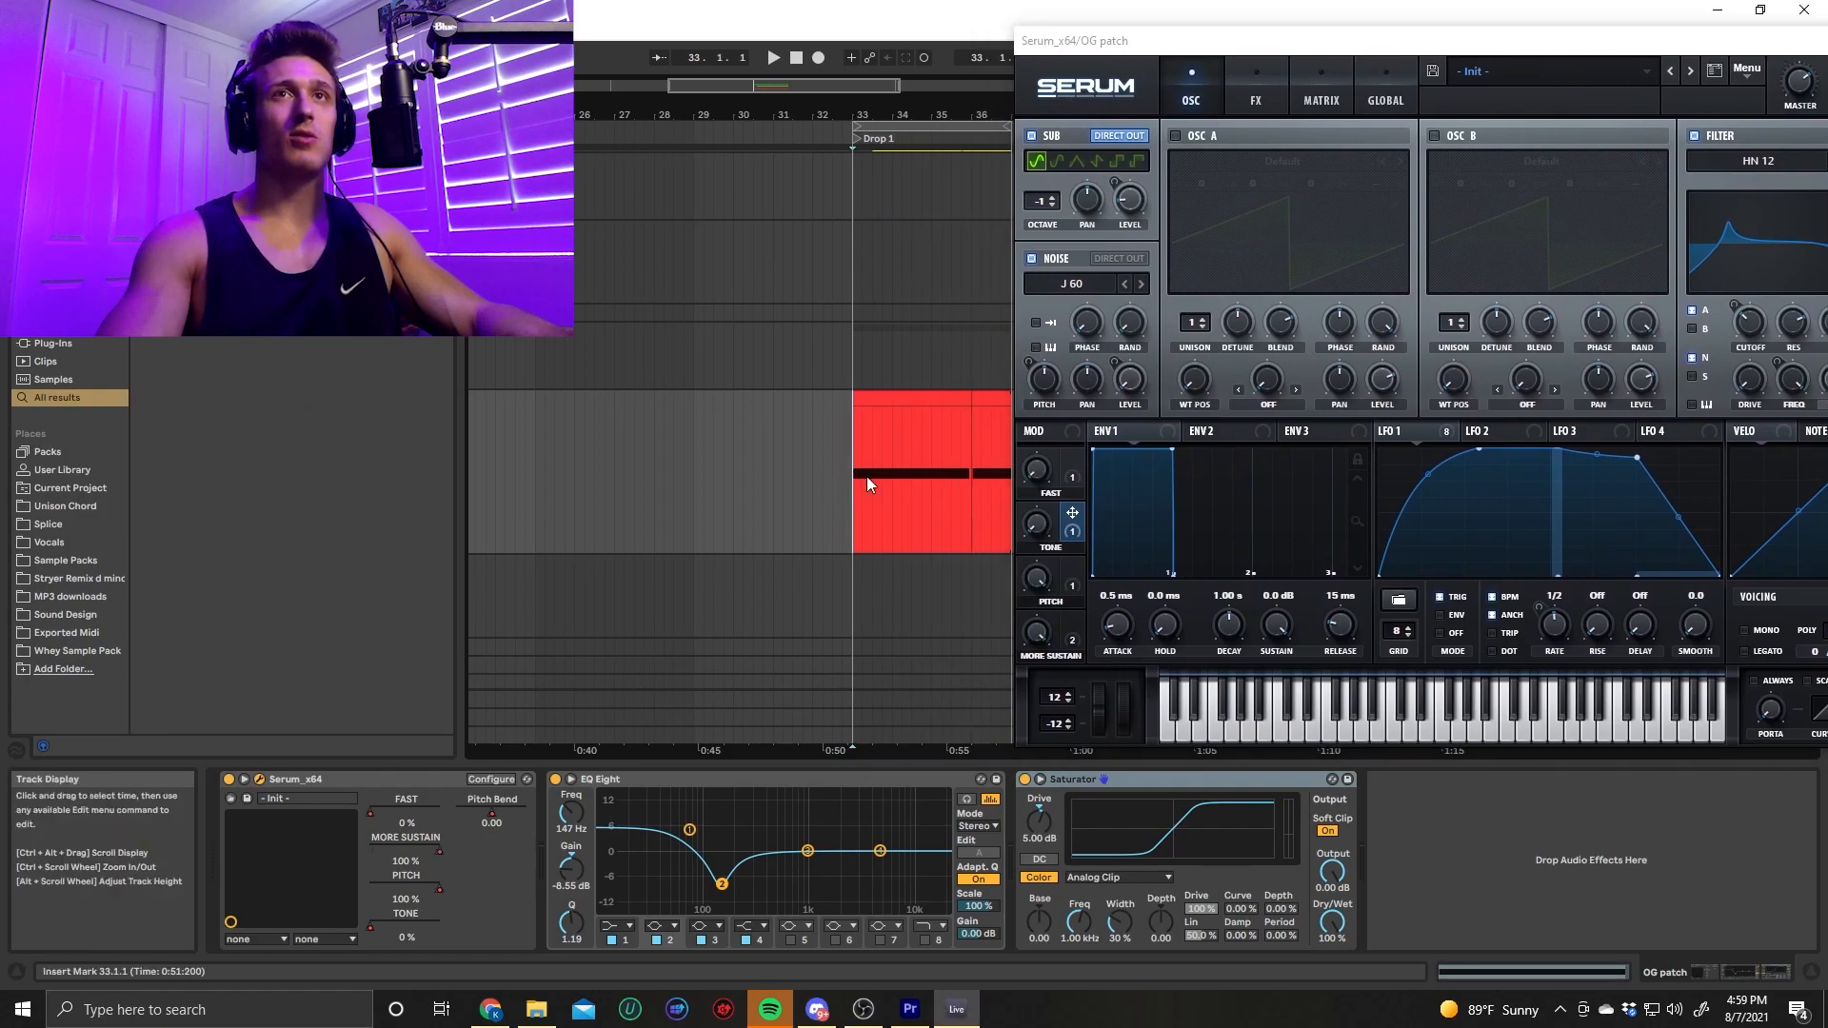
{"action": "key", "text": "space"}
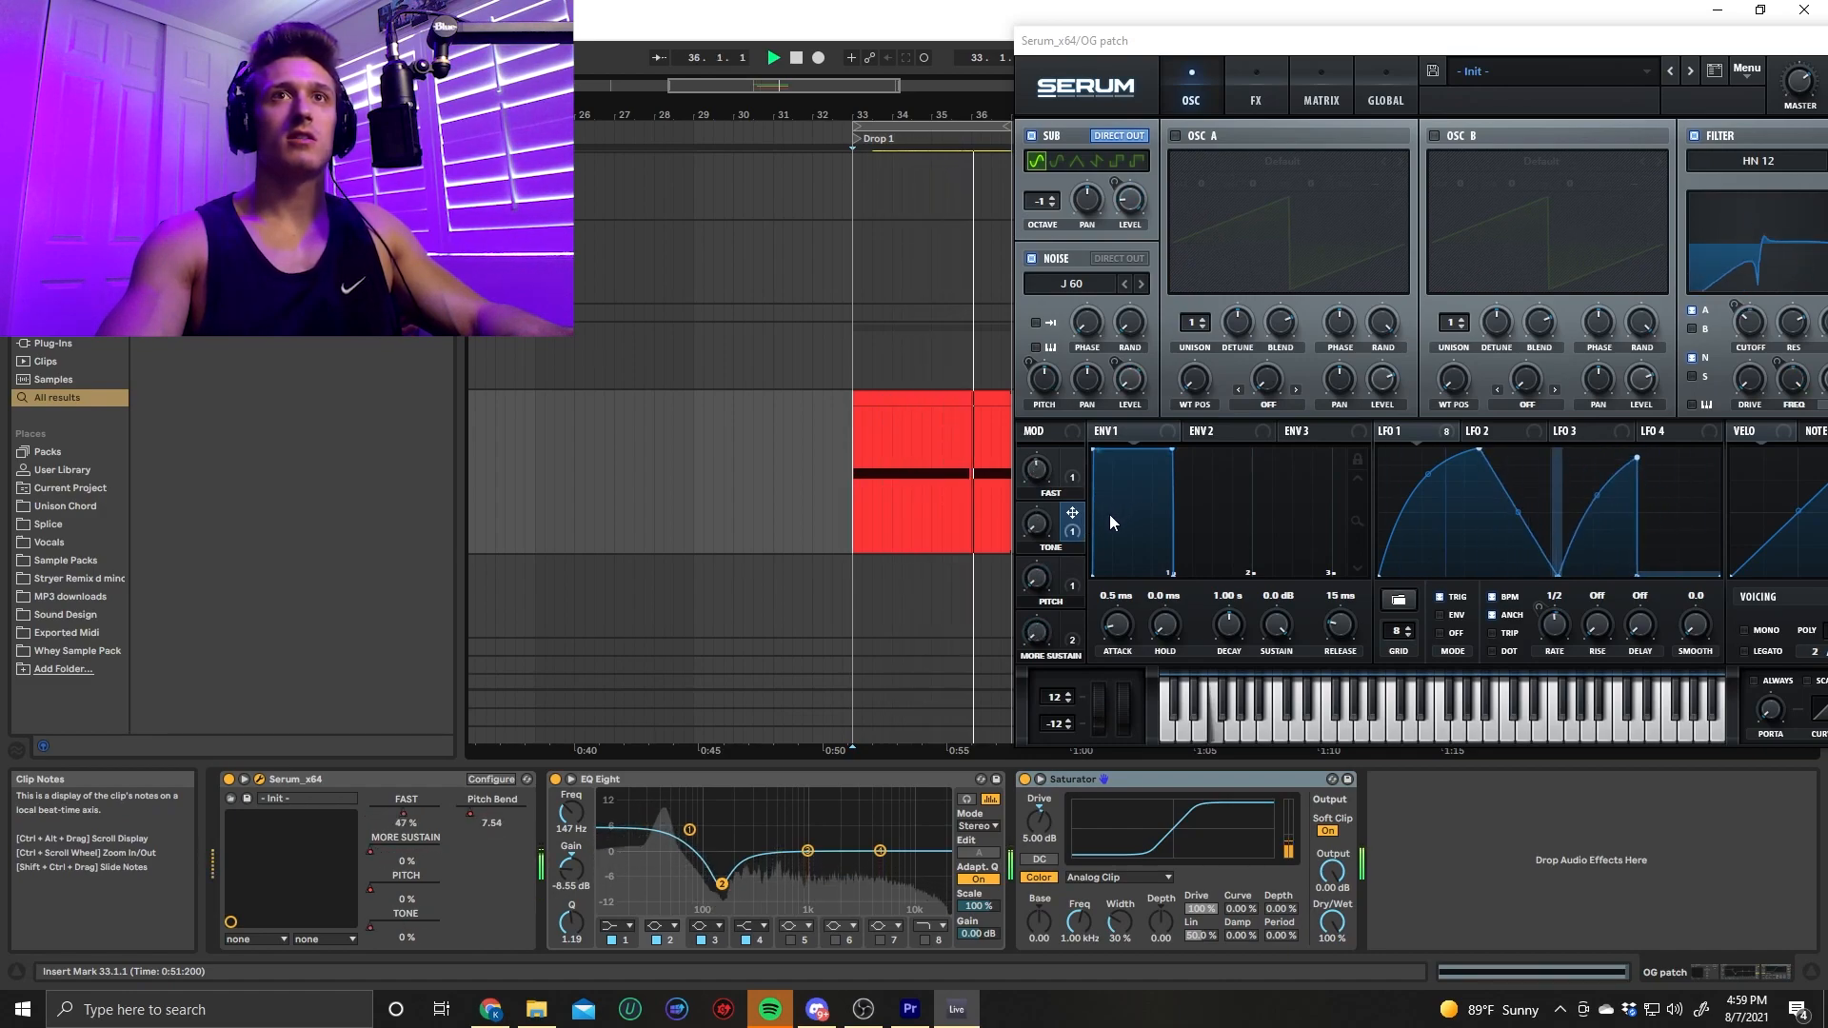
{"action": "key", "text": "space"}
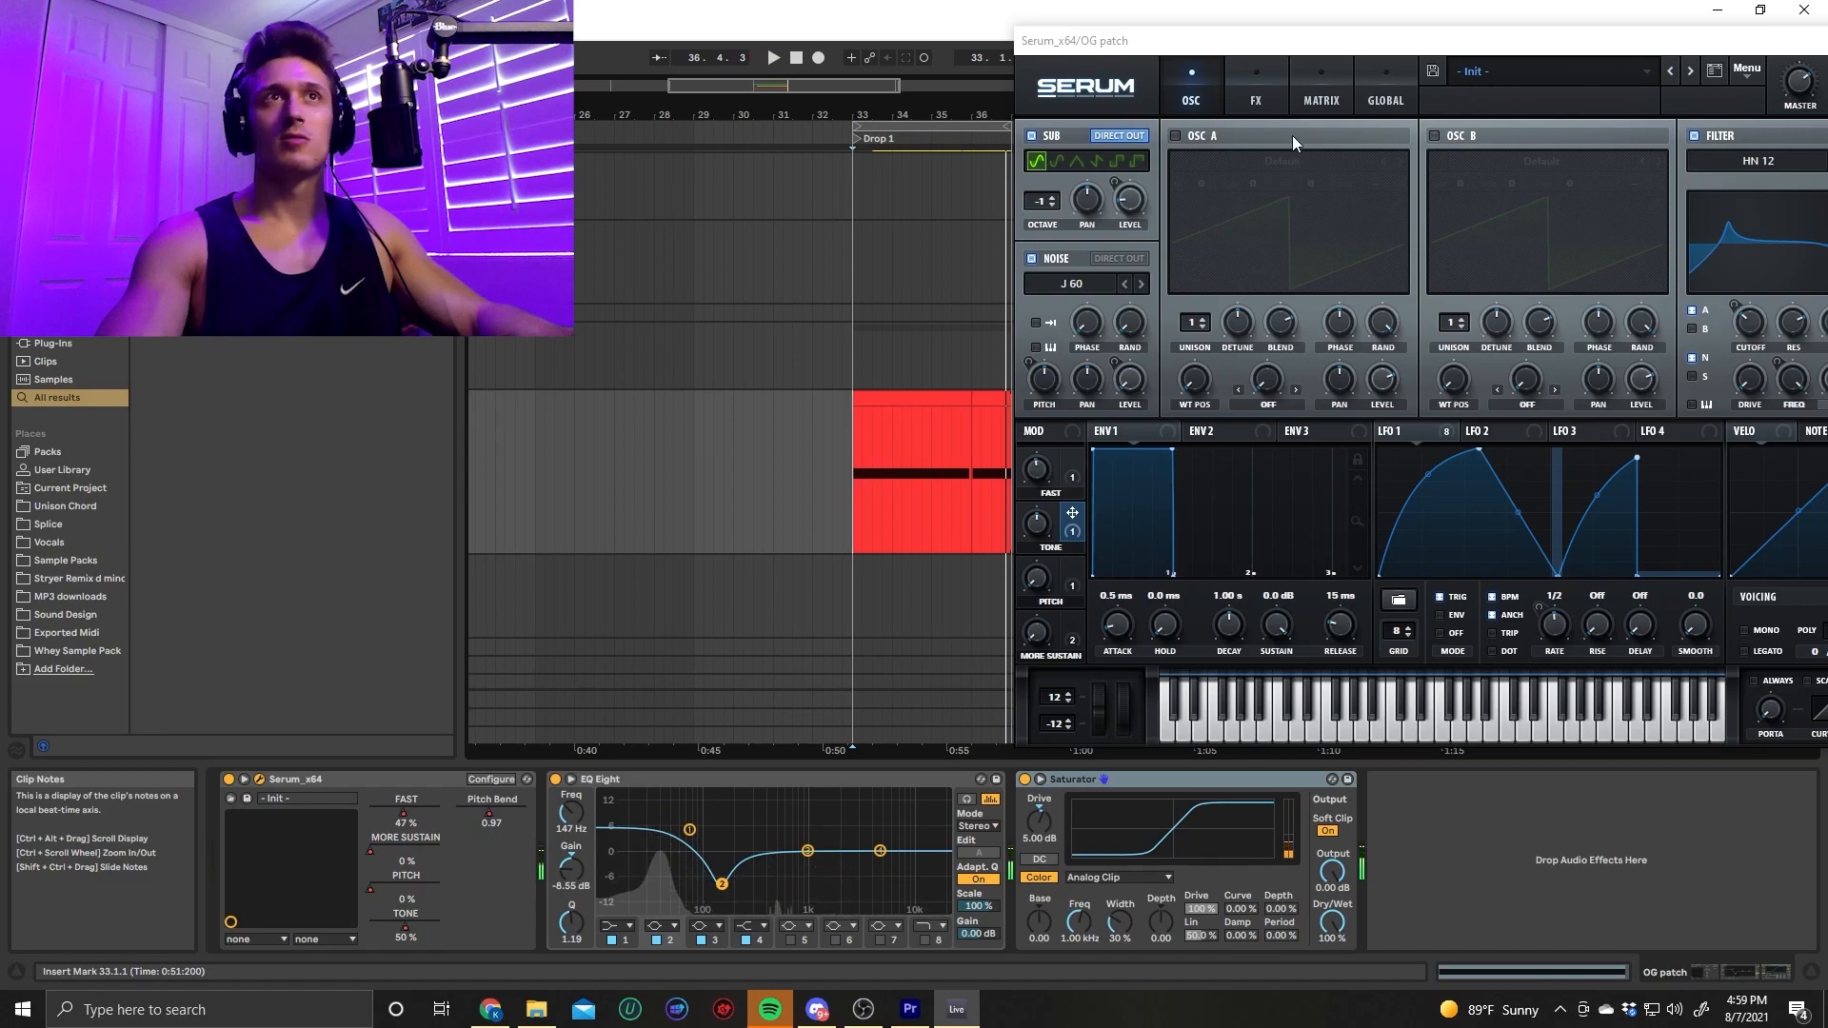
Enable the Hyper/Dimension effect and check Serum's global unison settings
{"action": "left_click", "coordinate": [1256, 90]}
{"action": "left_click", "coordinate": [1037, 139]}
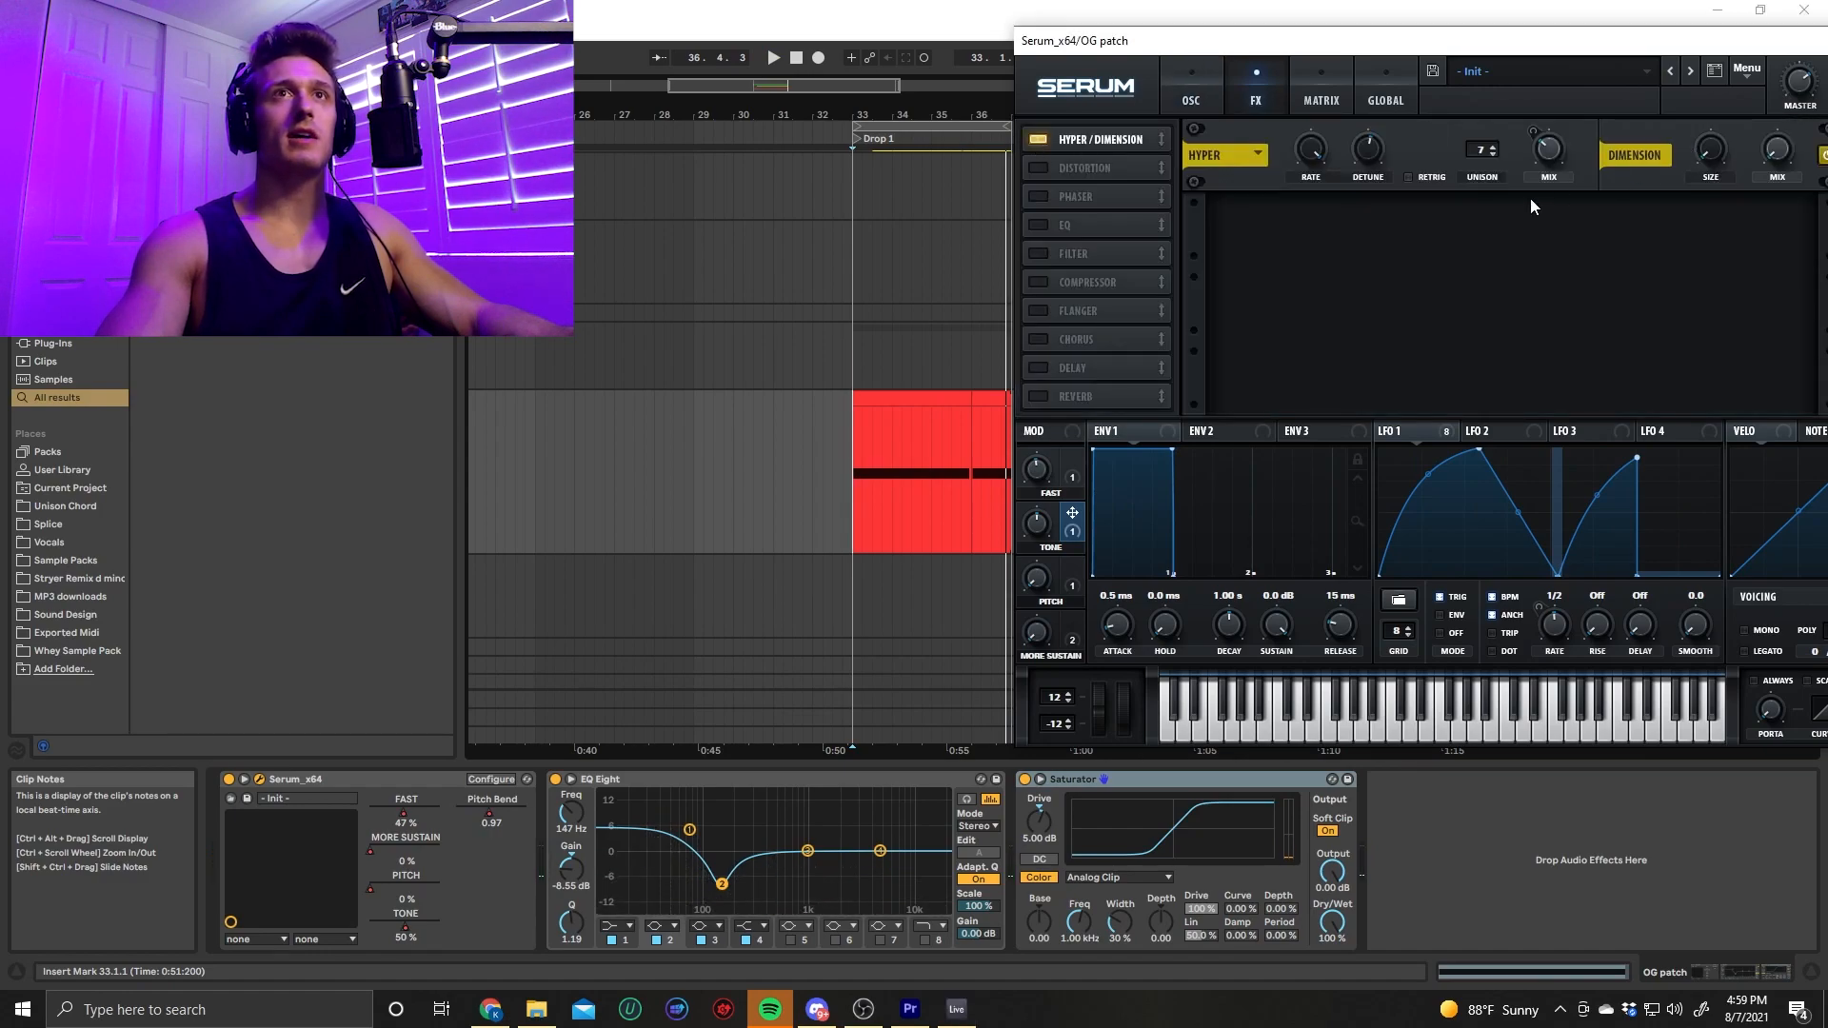
{"action": "left_click", "coordinate": [1384, 100]}
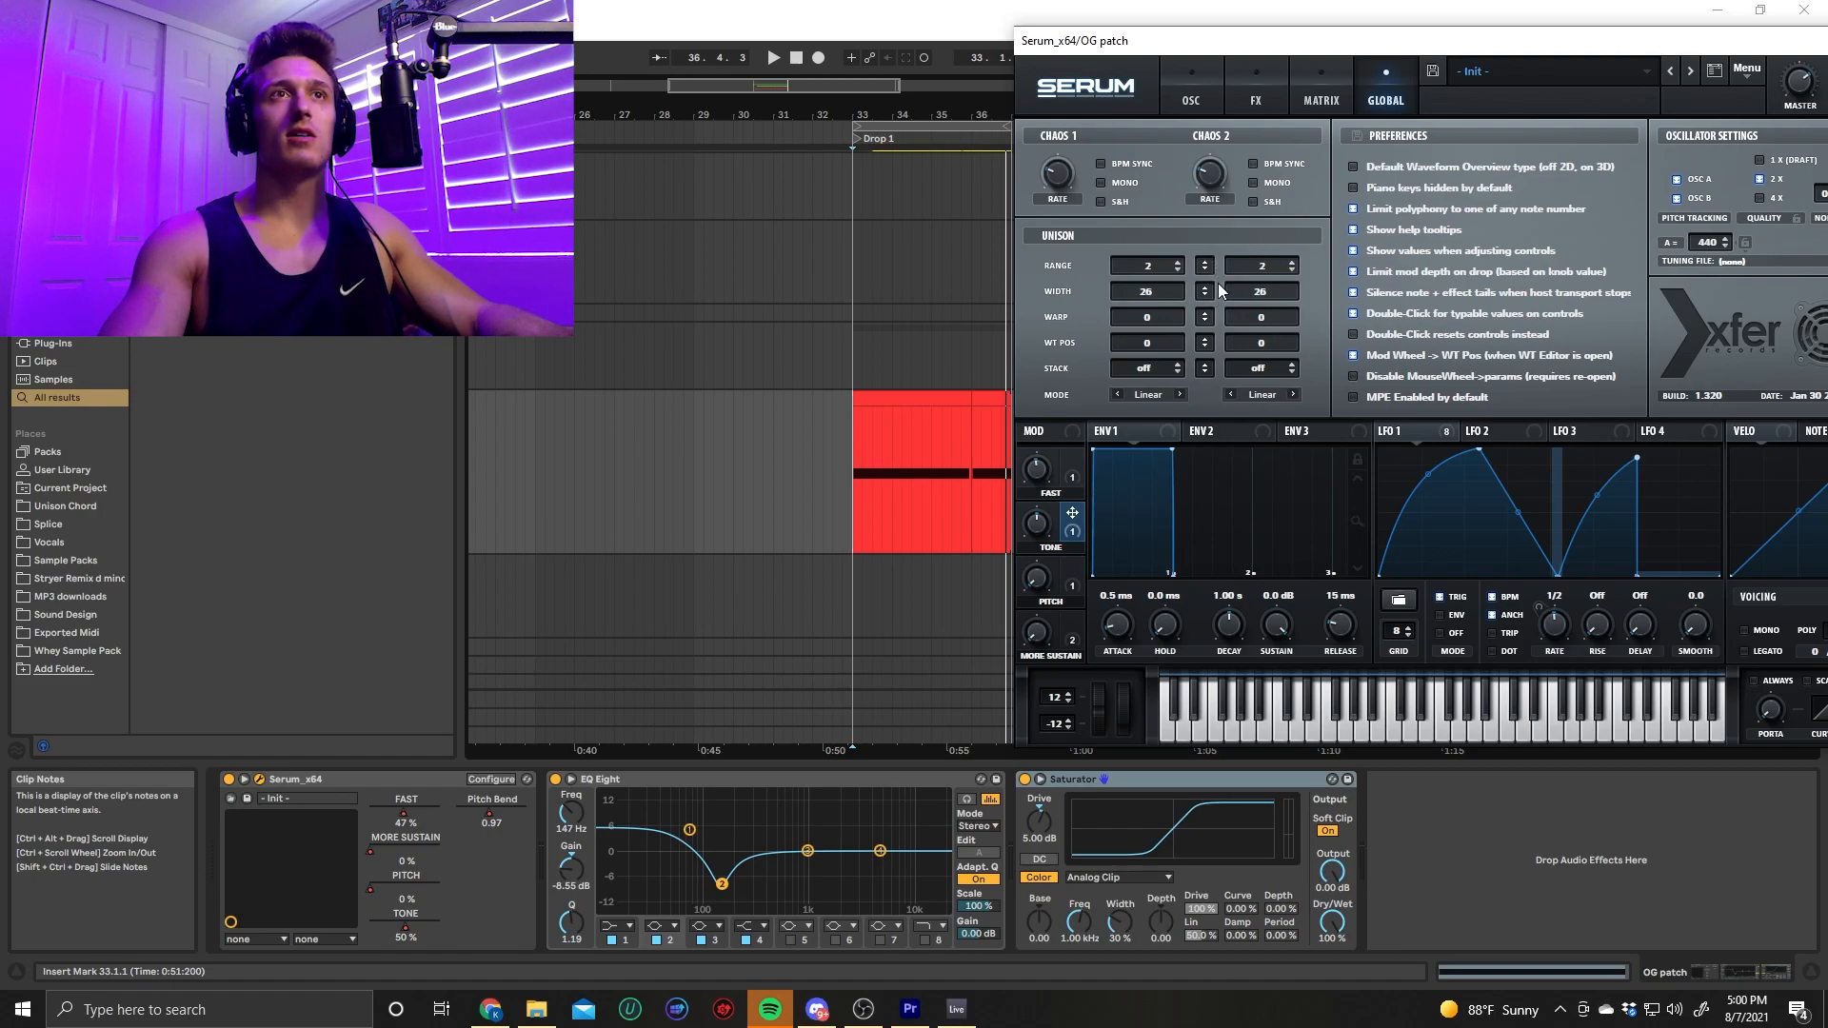
{"action": "left_click", "coordinate": [1256, 94]}
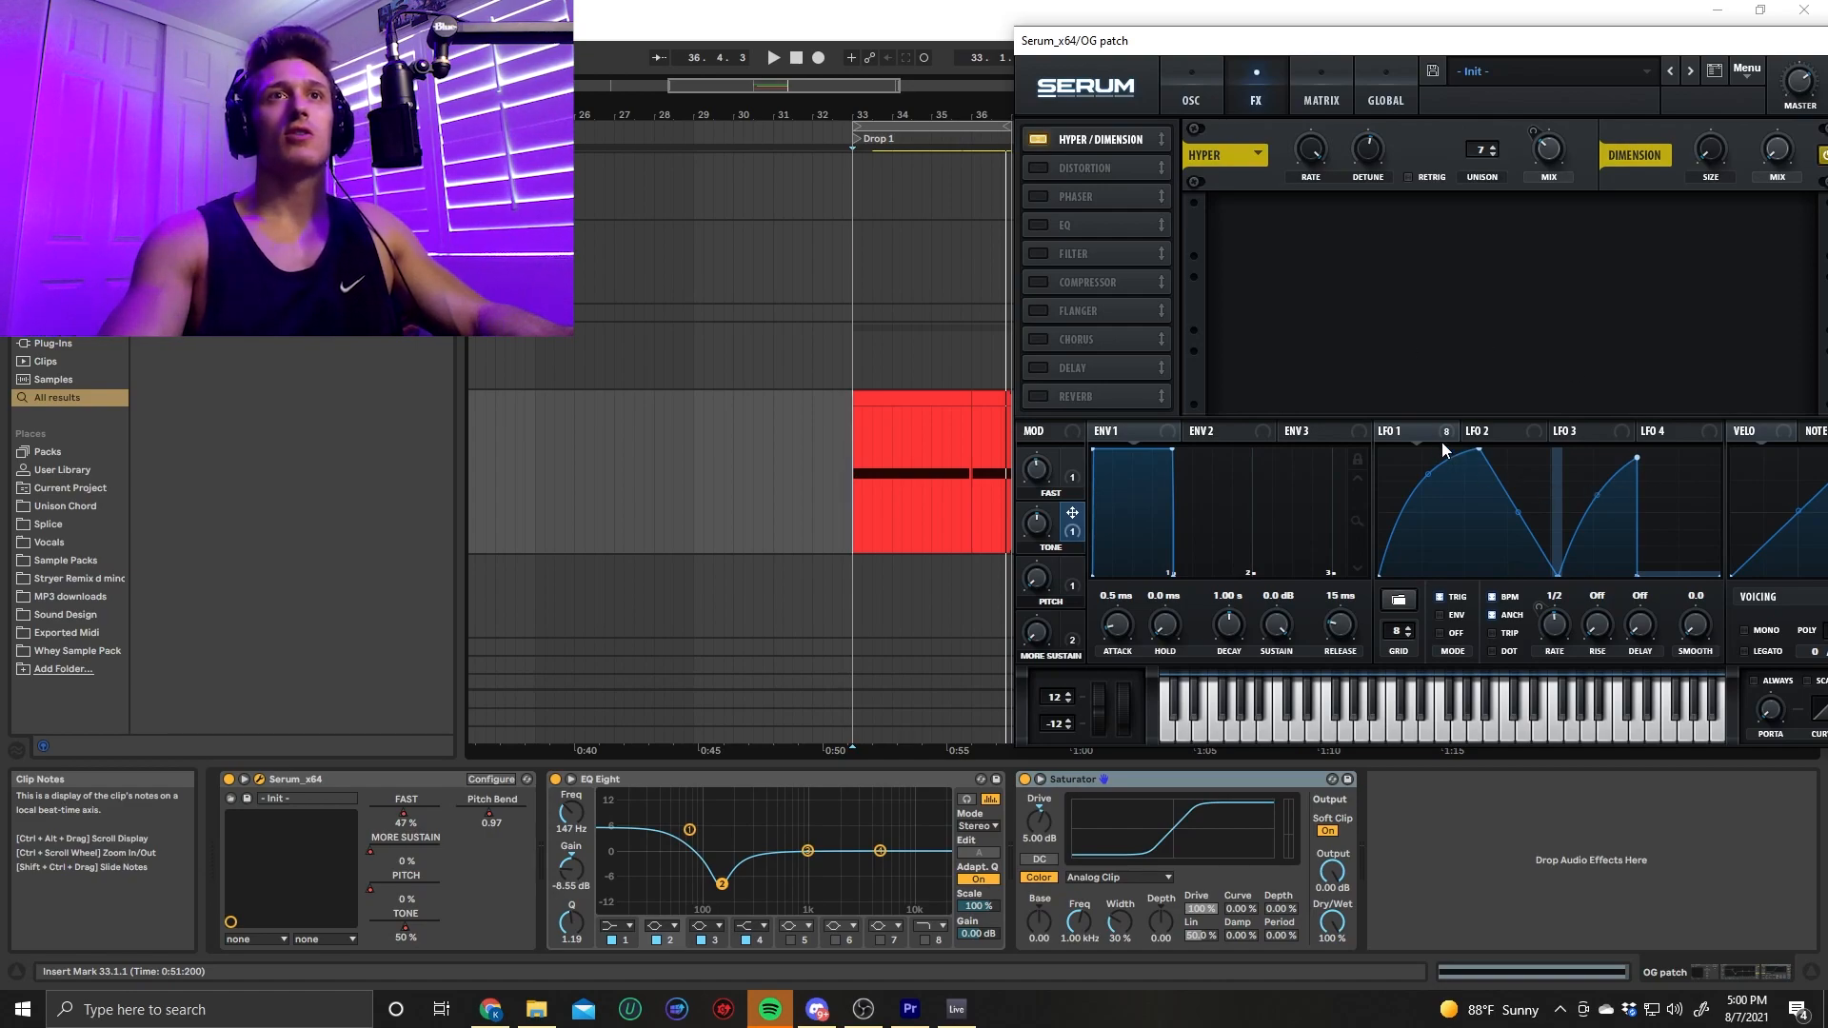
Temporarily enable oscillator A to examine its unison voice control, and disable it again
{"action": "left_click_drag", "start_coordinate": [1440, 55], "coordinate": [1111, 72]}
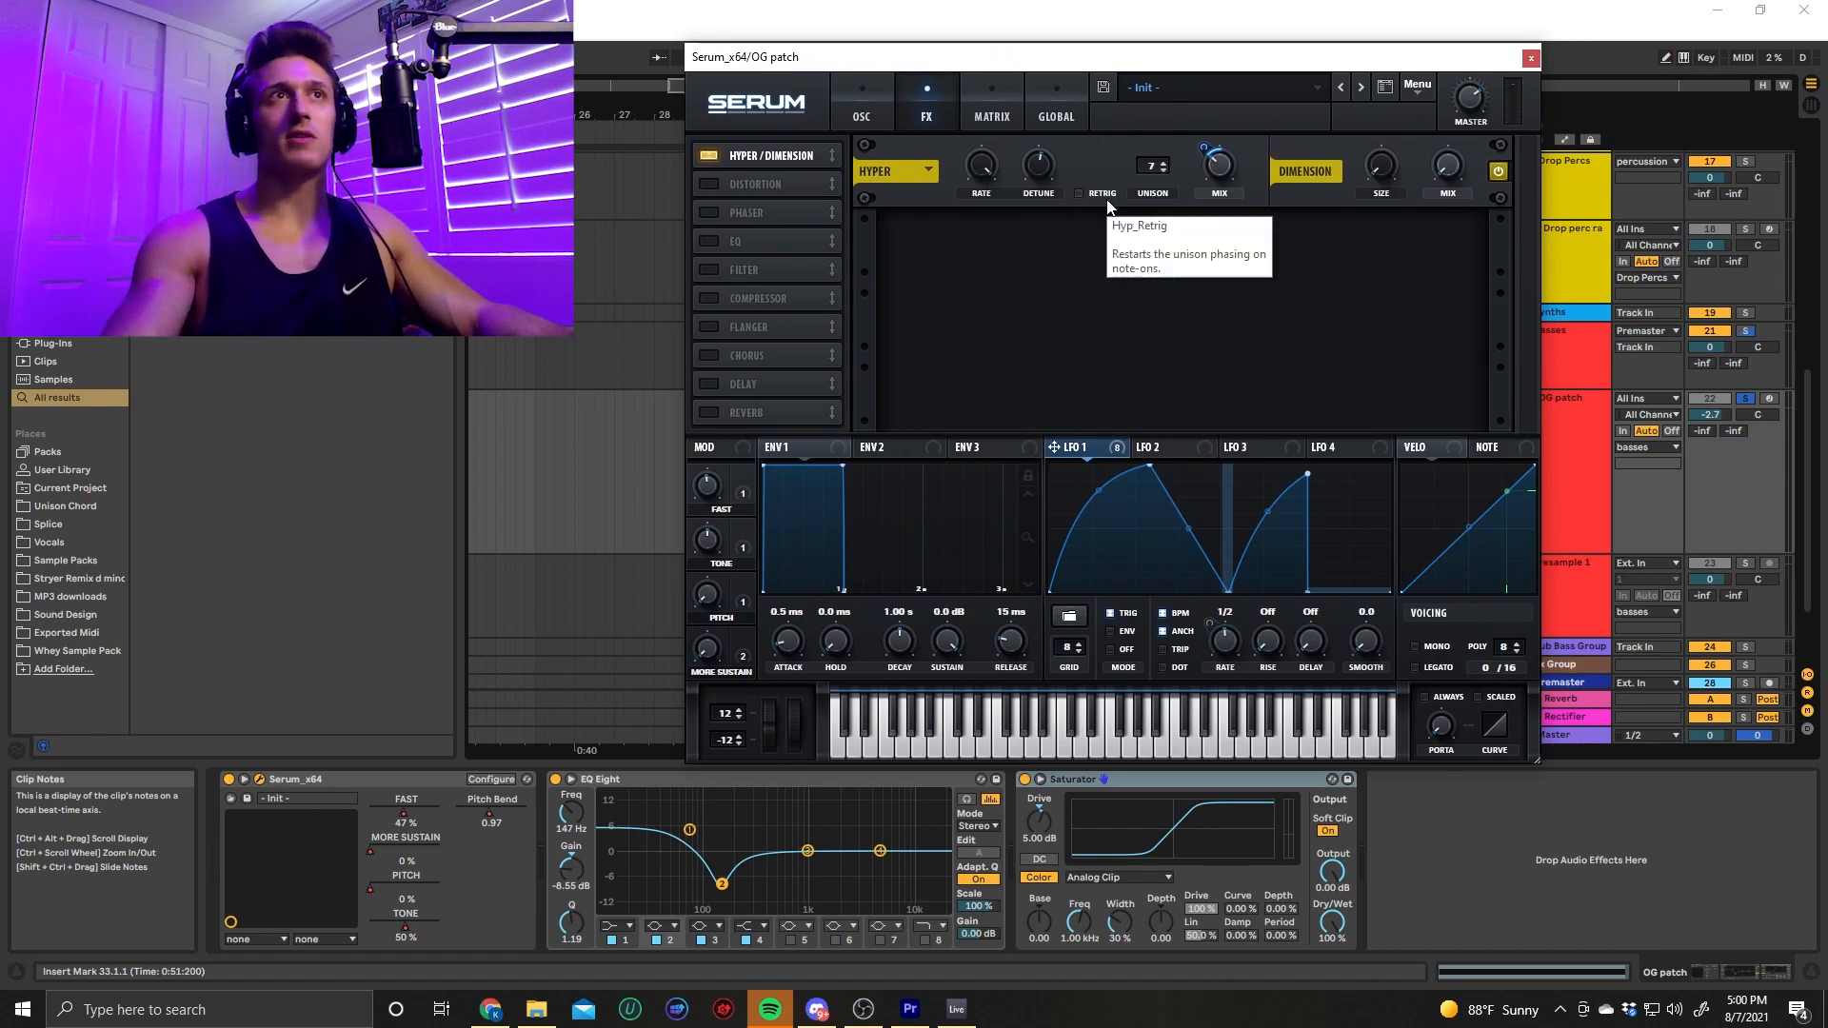
{"action": "left_click", "coordinate": [857, 109]}
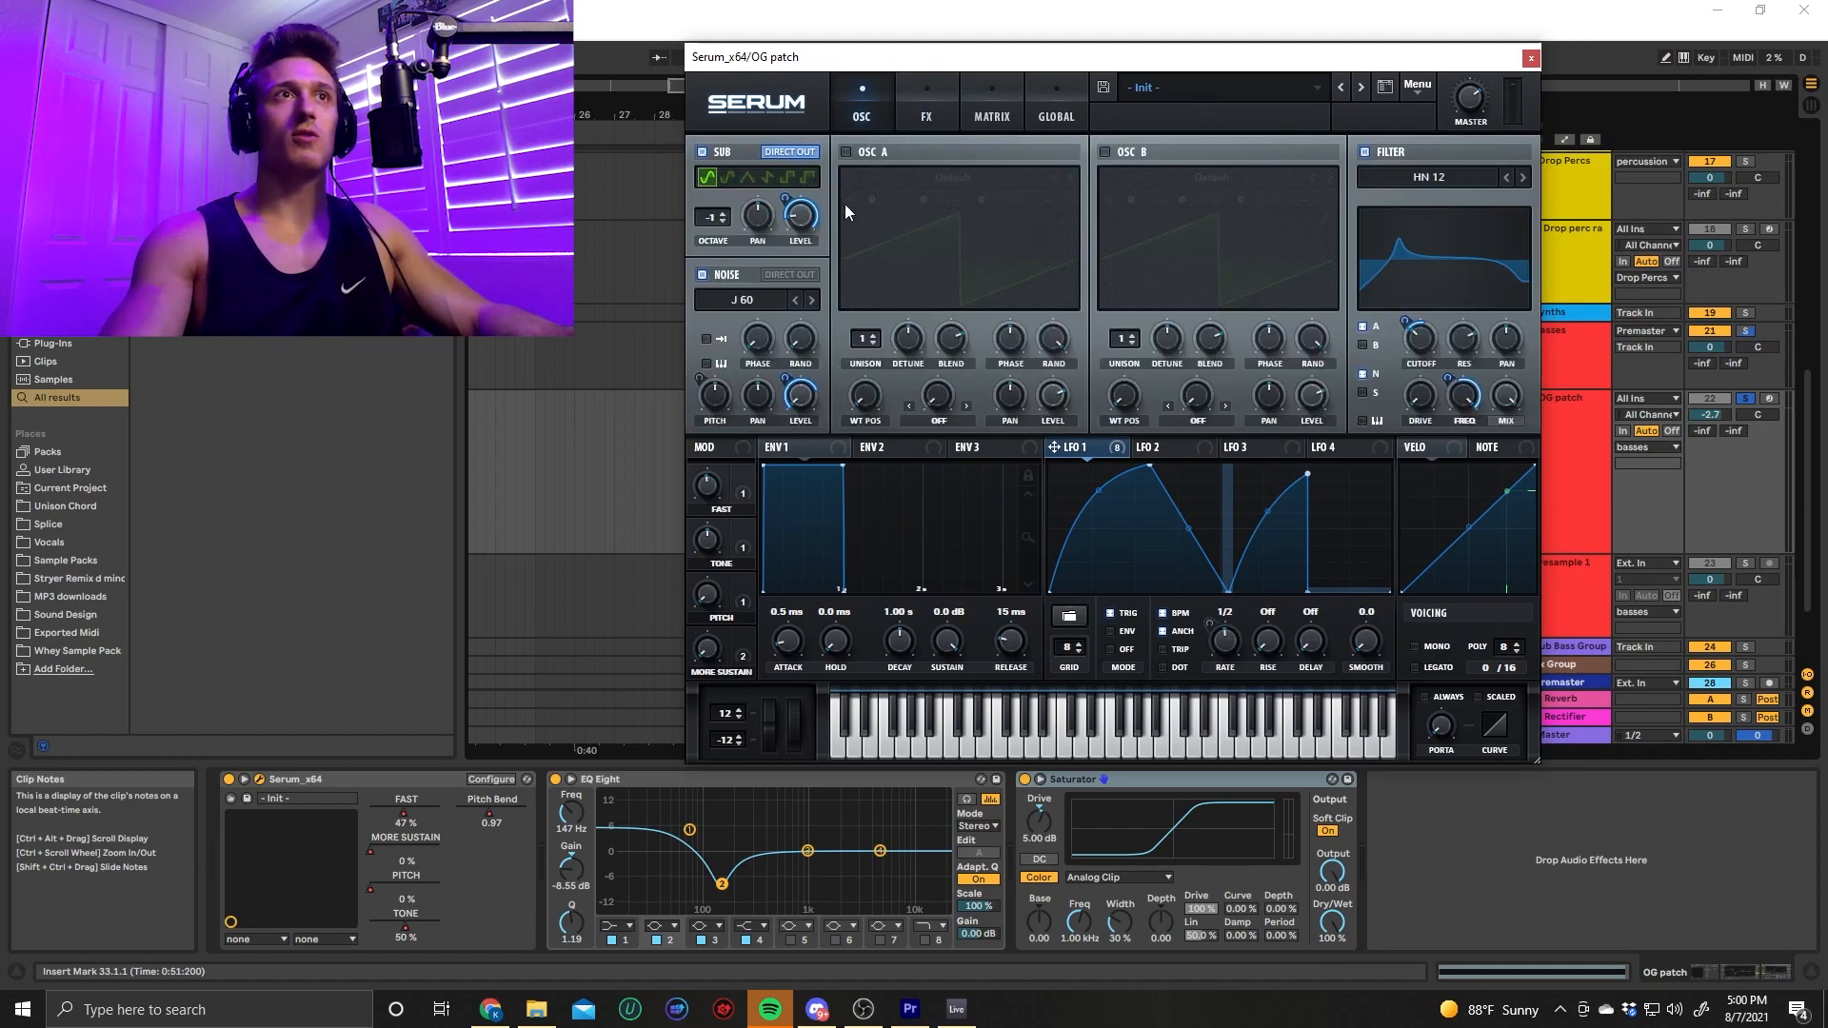
{"action": "left_click", "coordinate": [847, 151]}
{"action": "left_click_drag", "start_coordinate": [862, 341], "coordinate": [874, 284]}
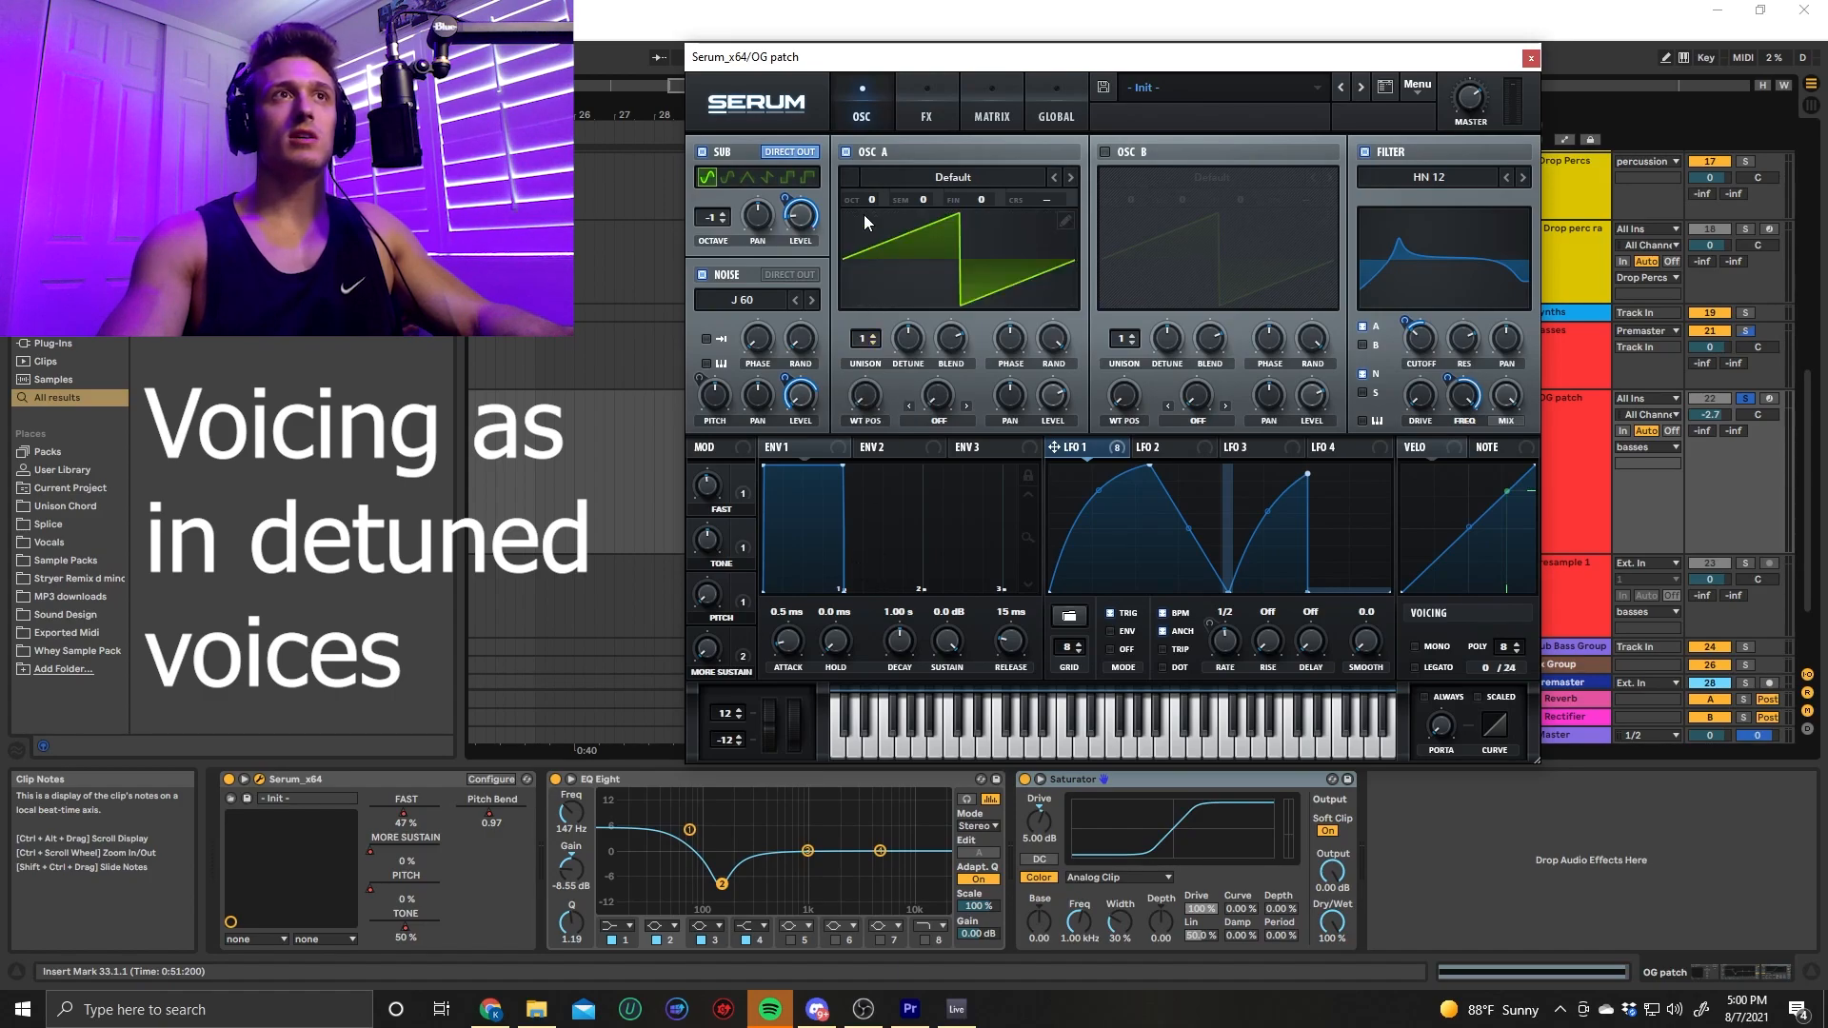
{"action": "left_click", "coordinate": [847, 151]}
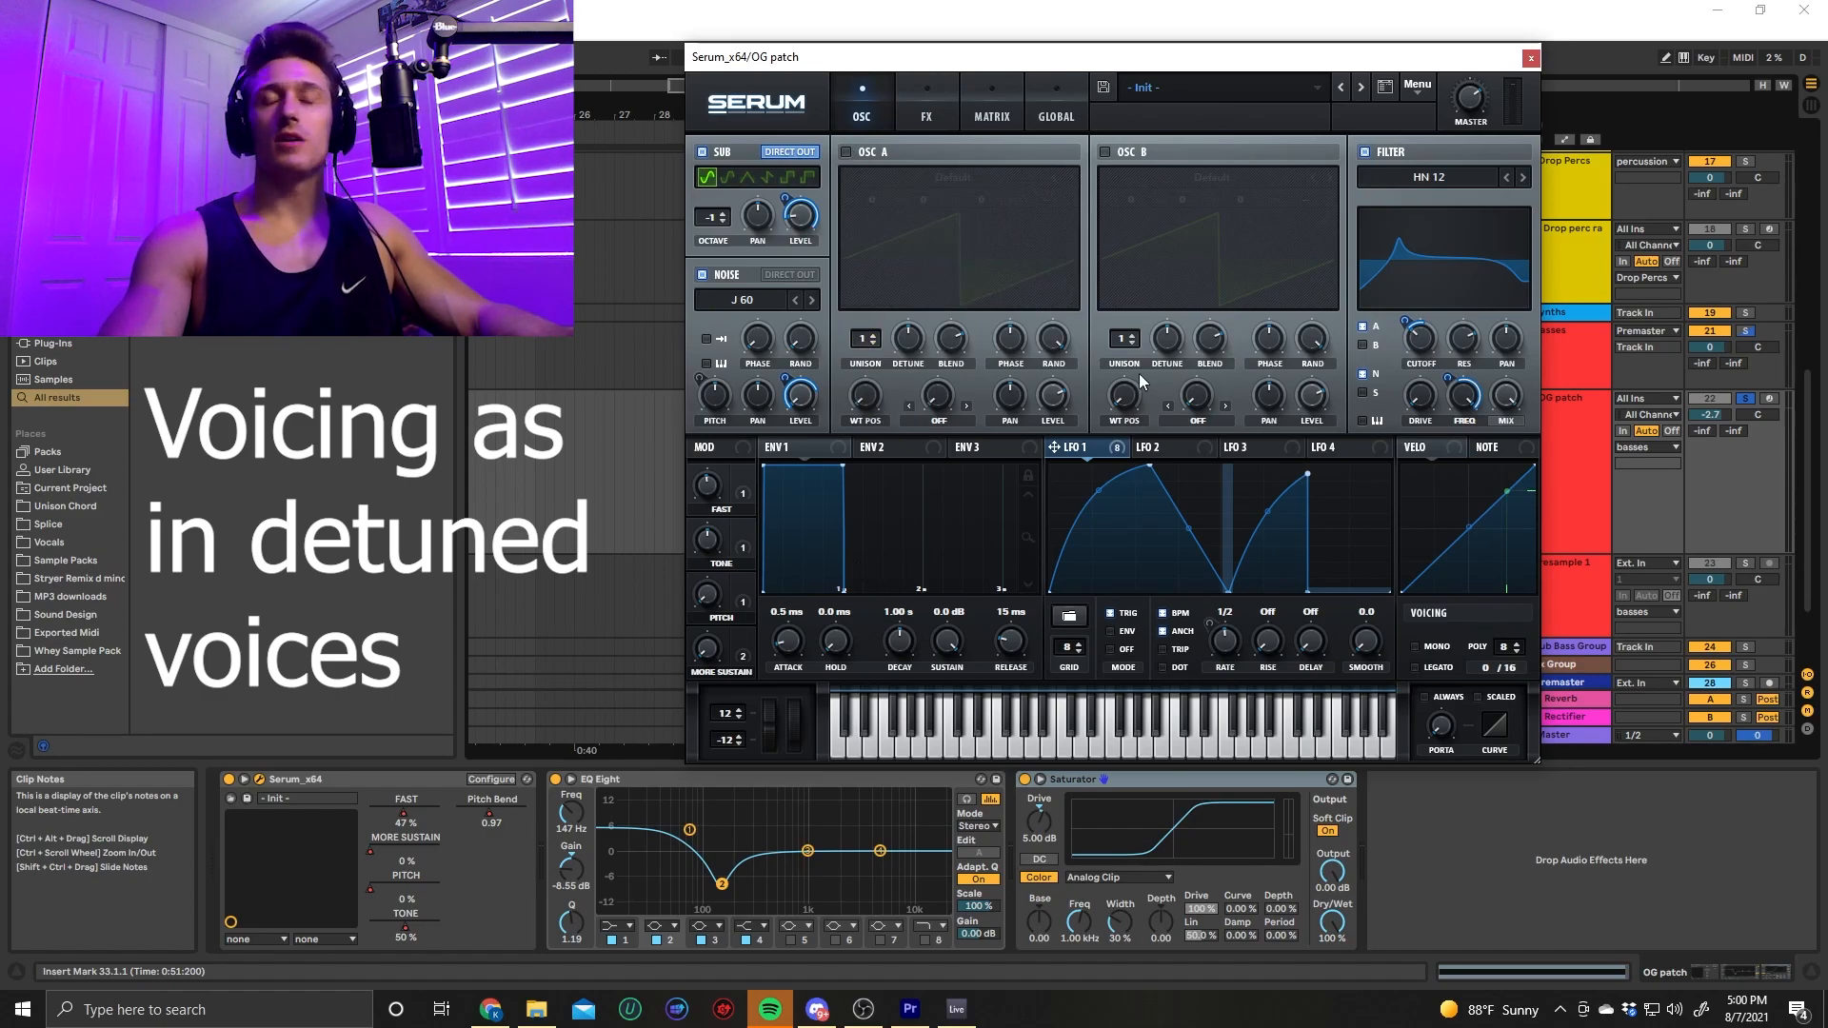
Play the OG patch clip from bar 33 to hear the Hyper/Dimension effect
{"action": "left_click", "coordinate": [938, 107]}
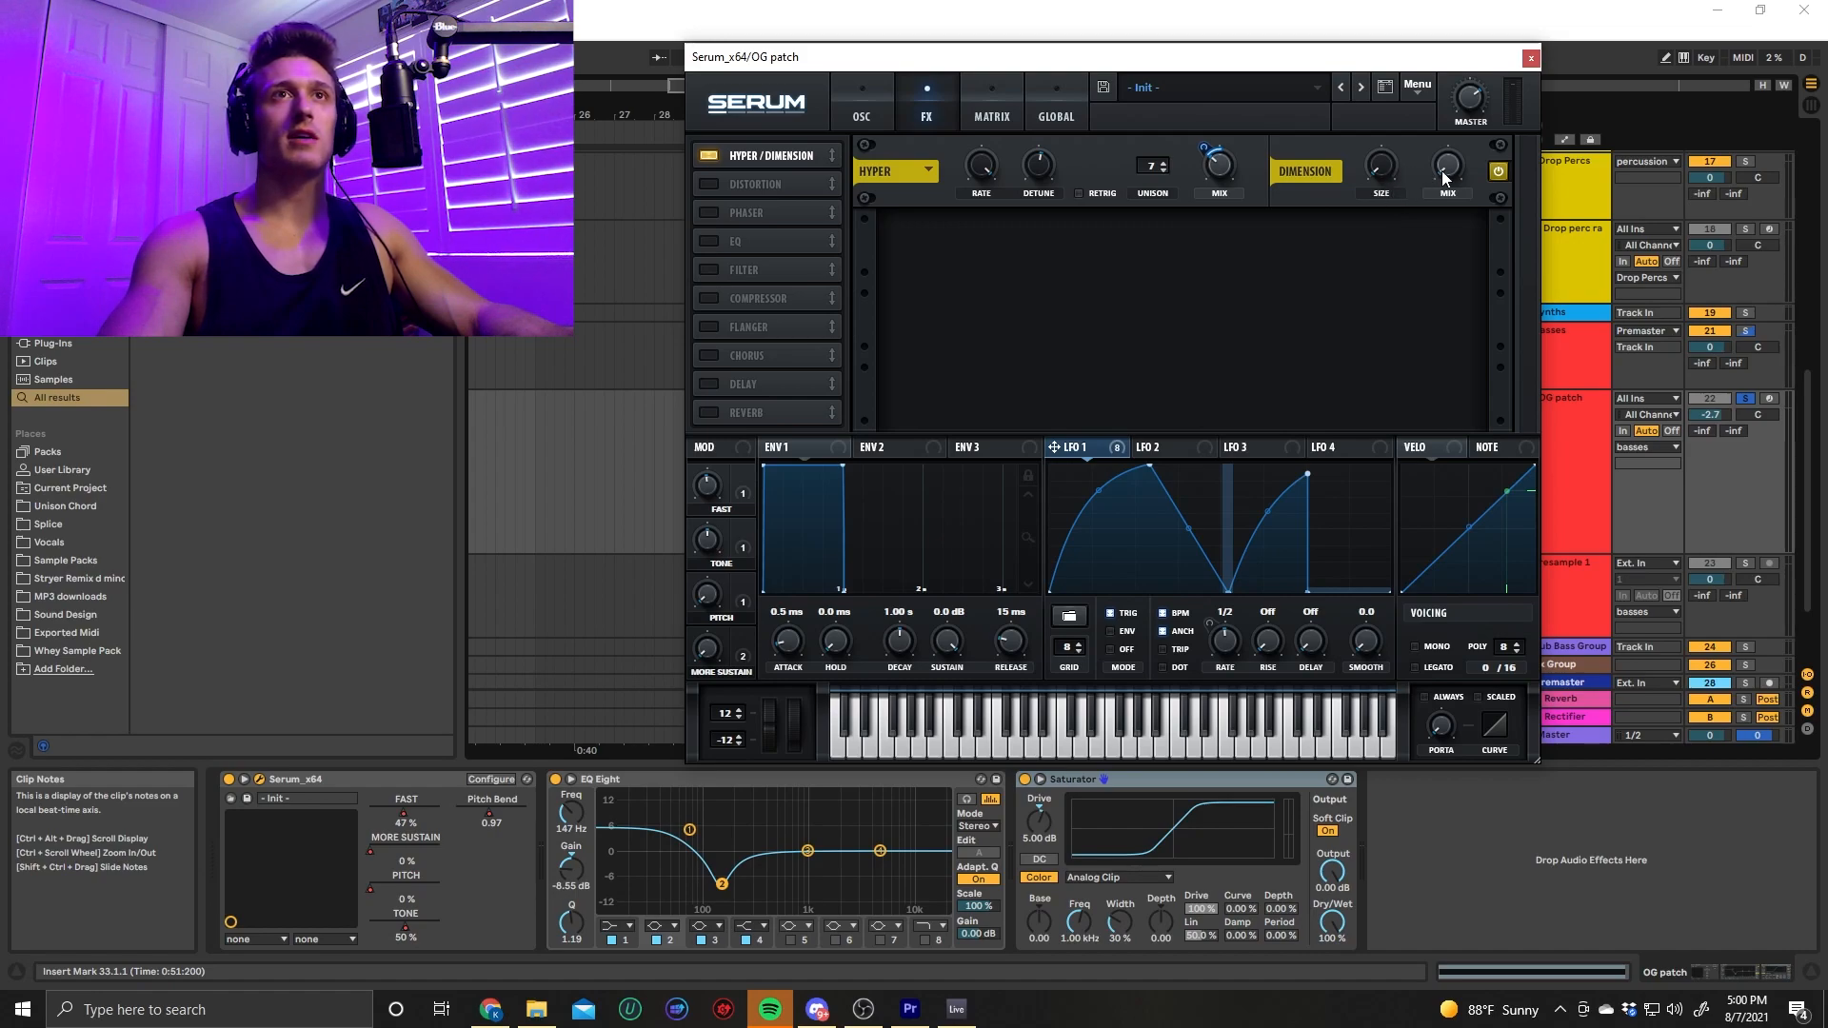
{"action": "left_click_drag", "start_coordinate": [1198, 59], "coordinate": [644, 226]}
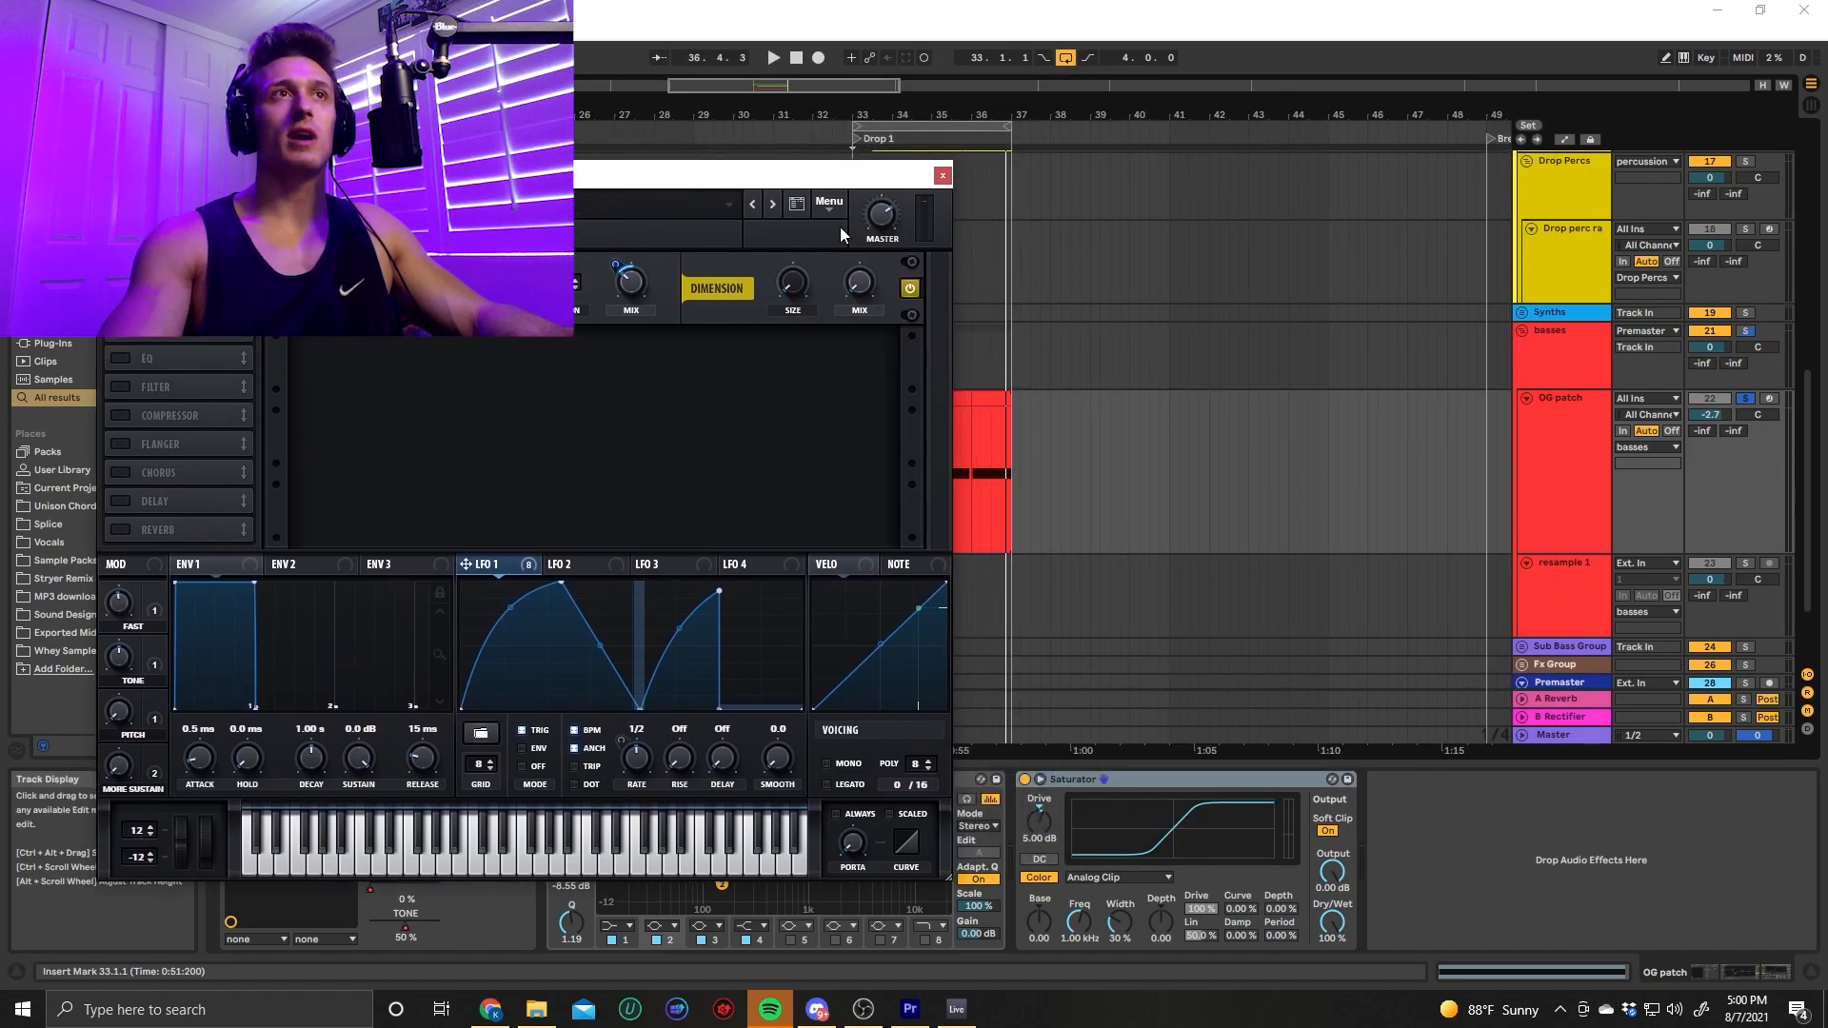
{"action": "left_click_drag", "start_coordinate": [846, 451], "coordinate": [853, 455]}
{"action": "left_click", "coordinate": [853, 450]}
{"action": "key", "text": "space"}
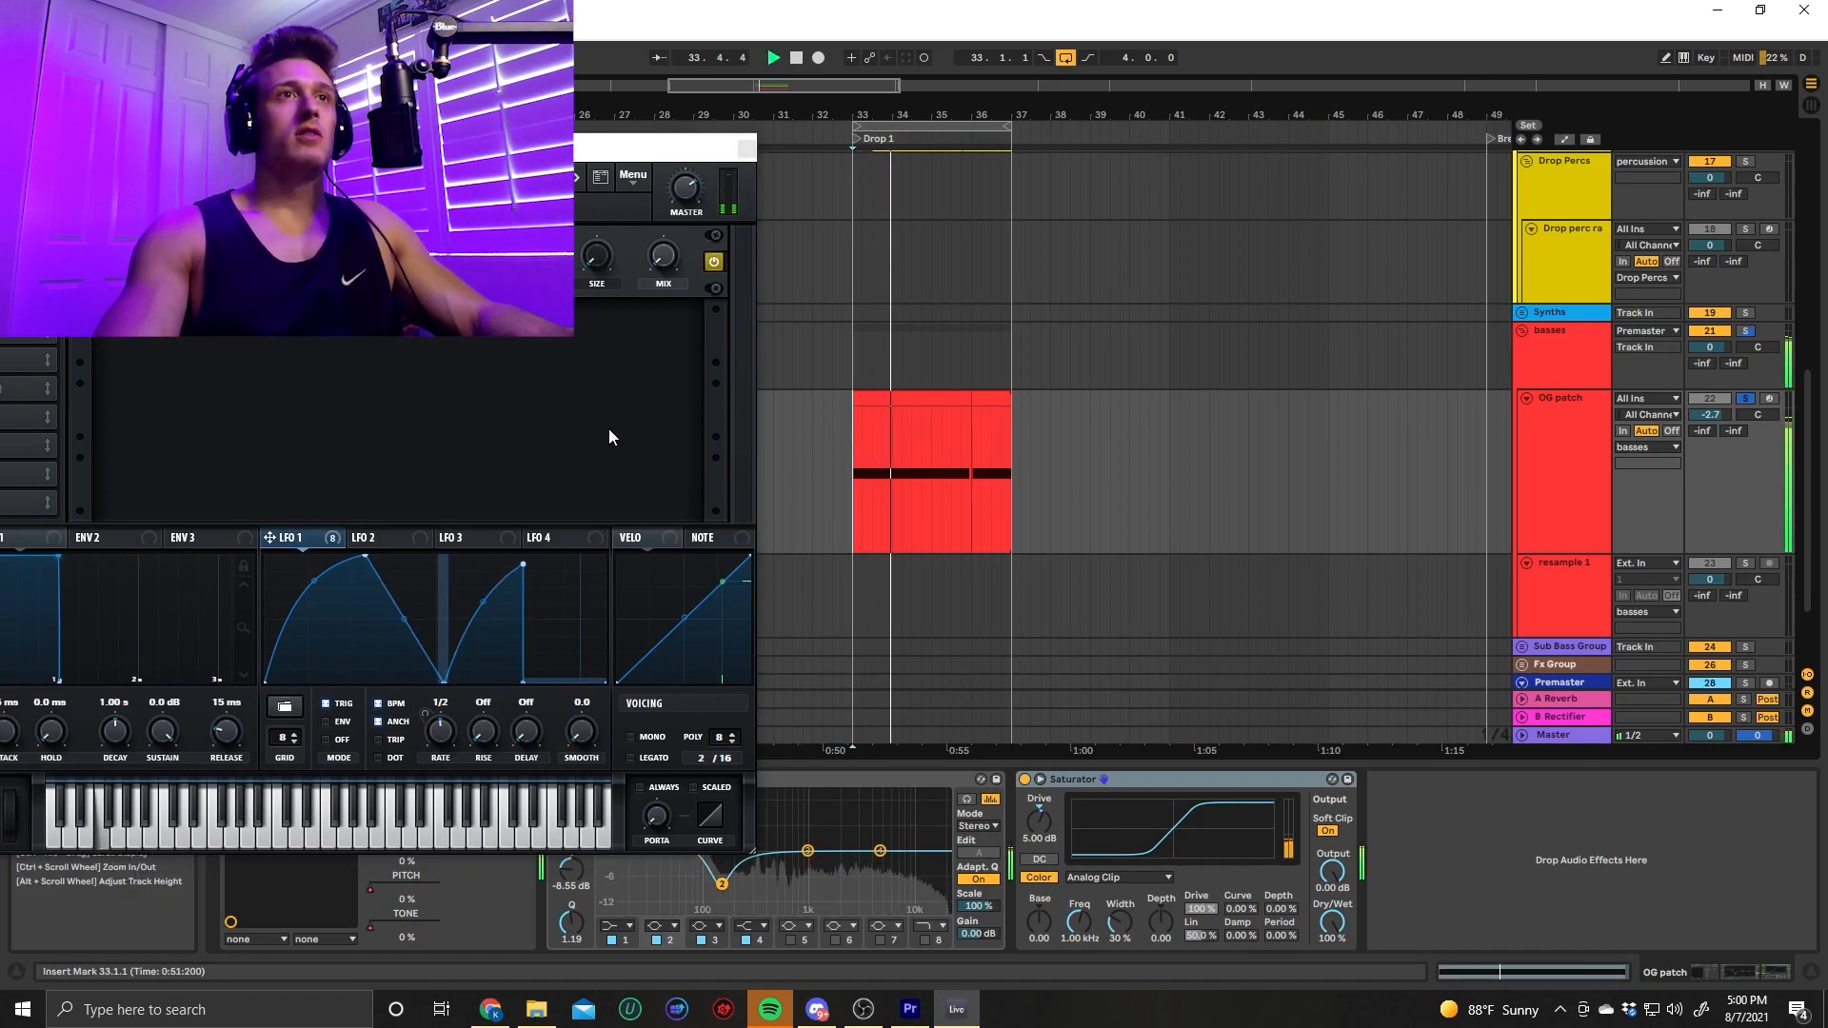
{"action": "left_click_drag", "start_coordinate": [657, 148], "coordinate": [782, 68]}
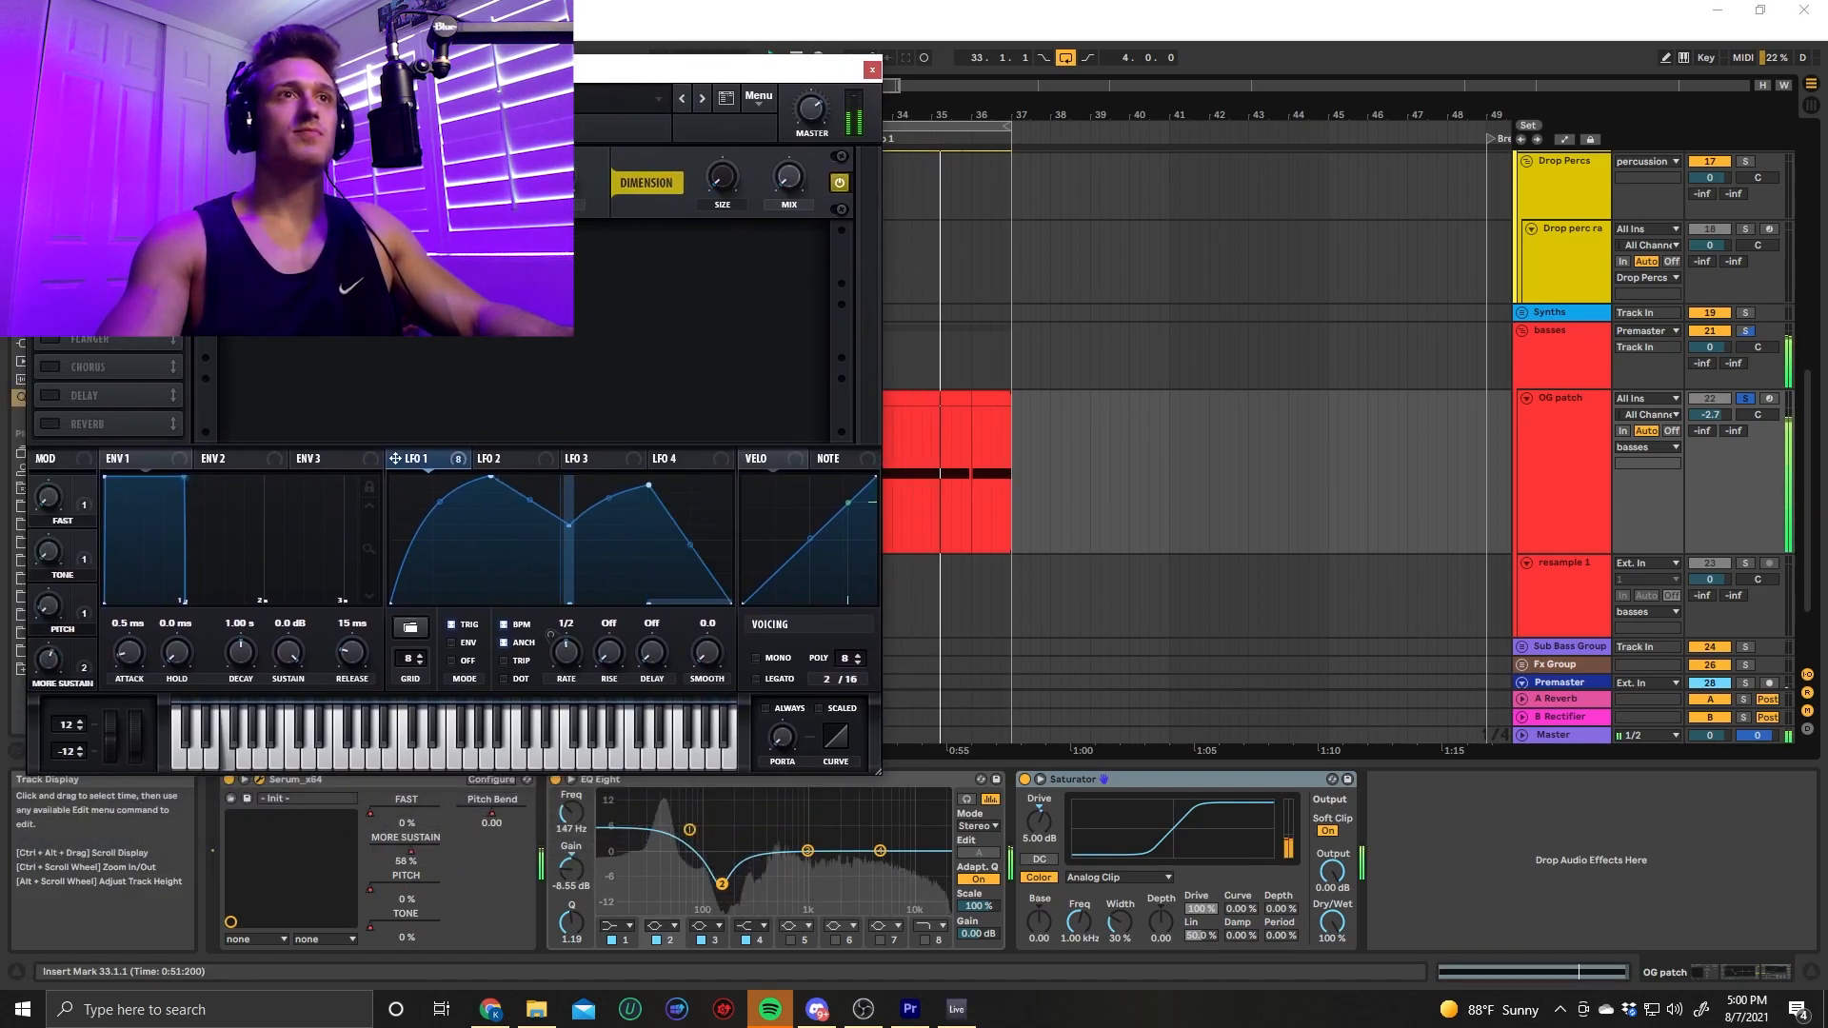
Enable the Diode 1 distortion effect and play the clip from position 34.4.1
{"action": "left_click", "coordinate": [920, 358]}
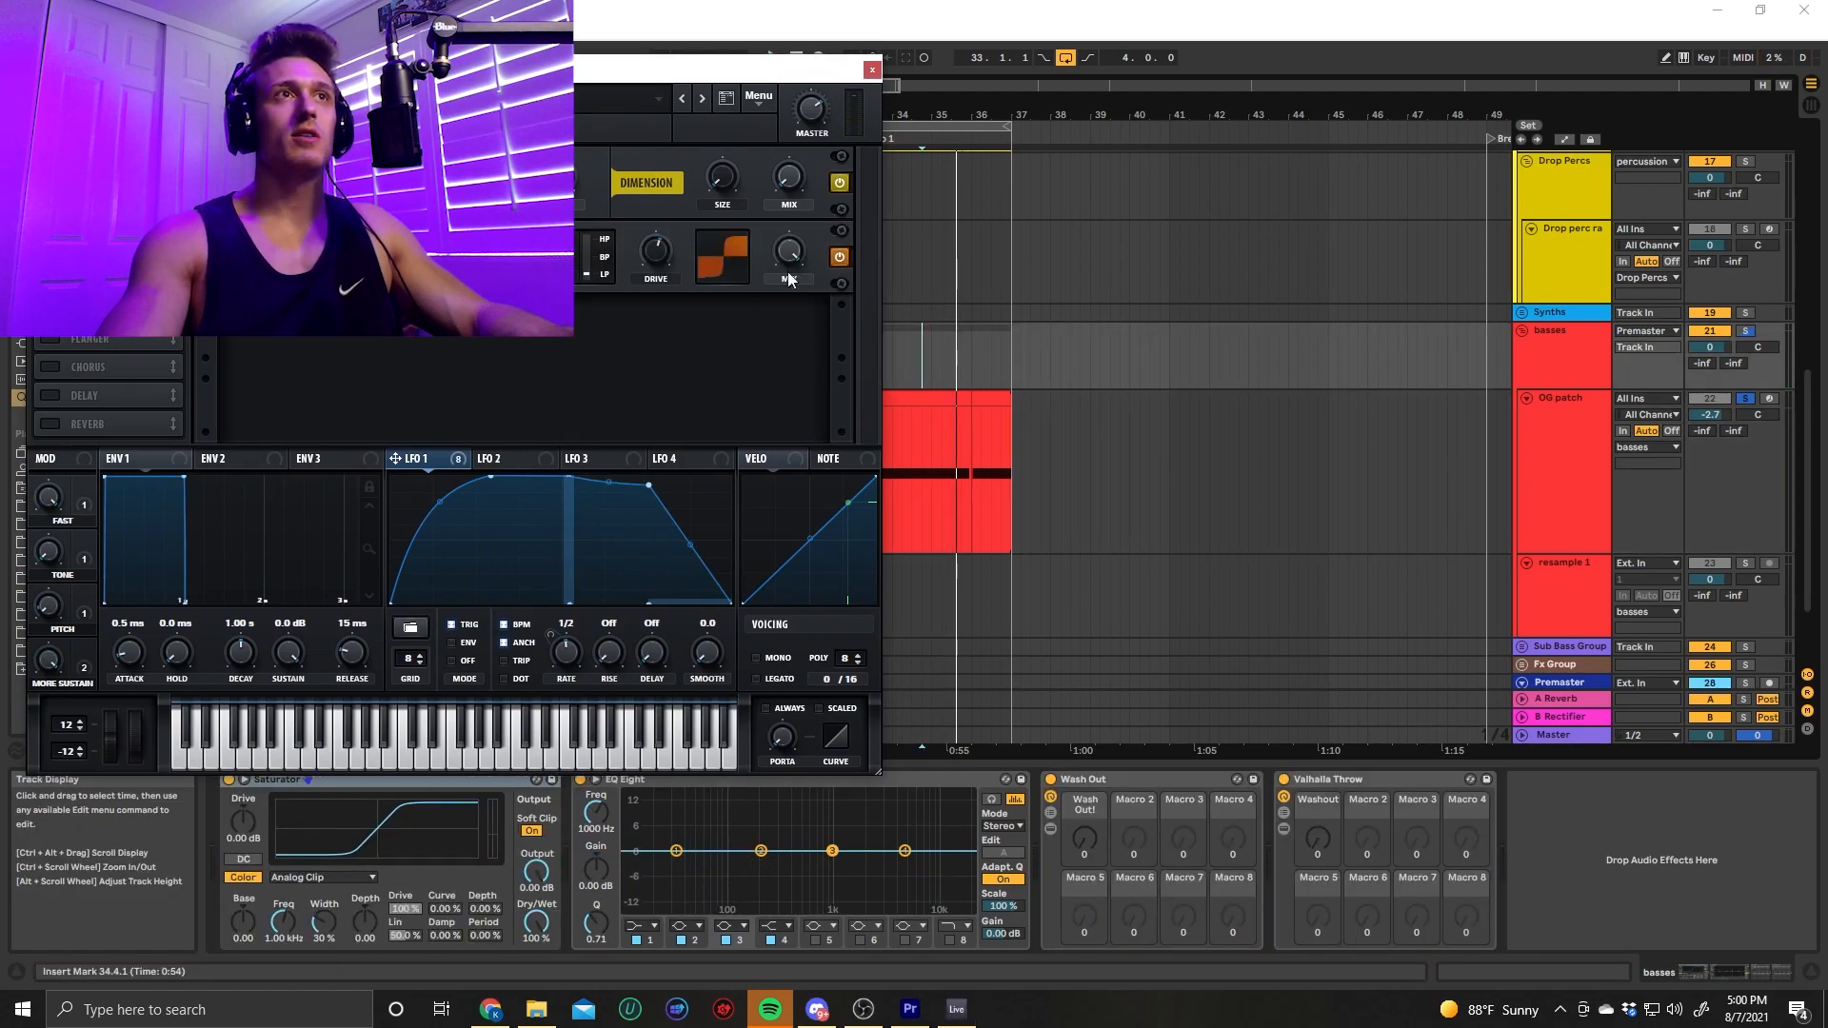
{"action": "left_click_drag", "start_coordinate": [696, 74], "coordinate": [560, 68]}
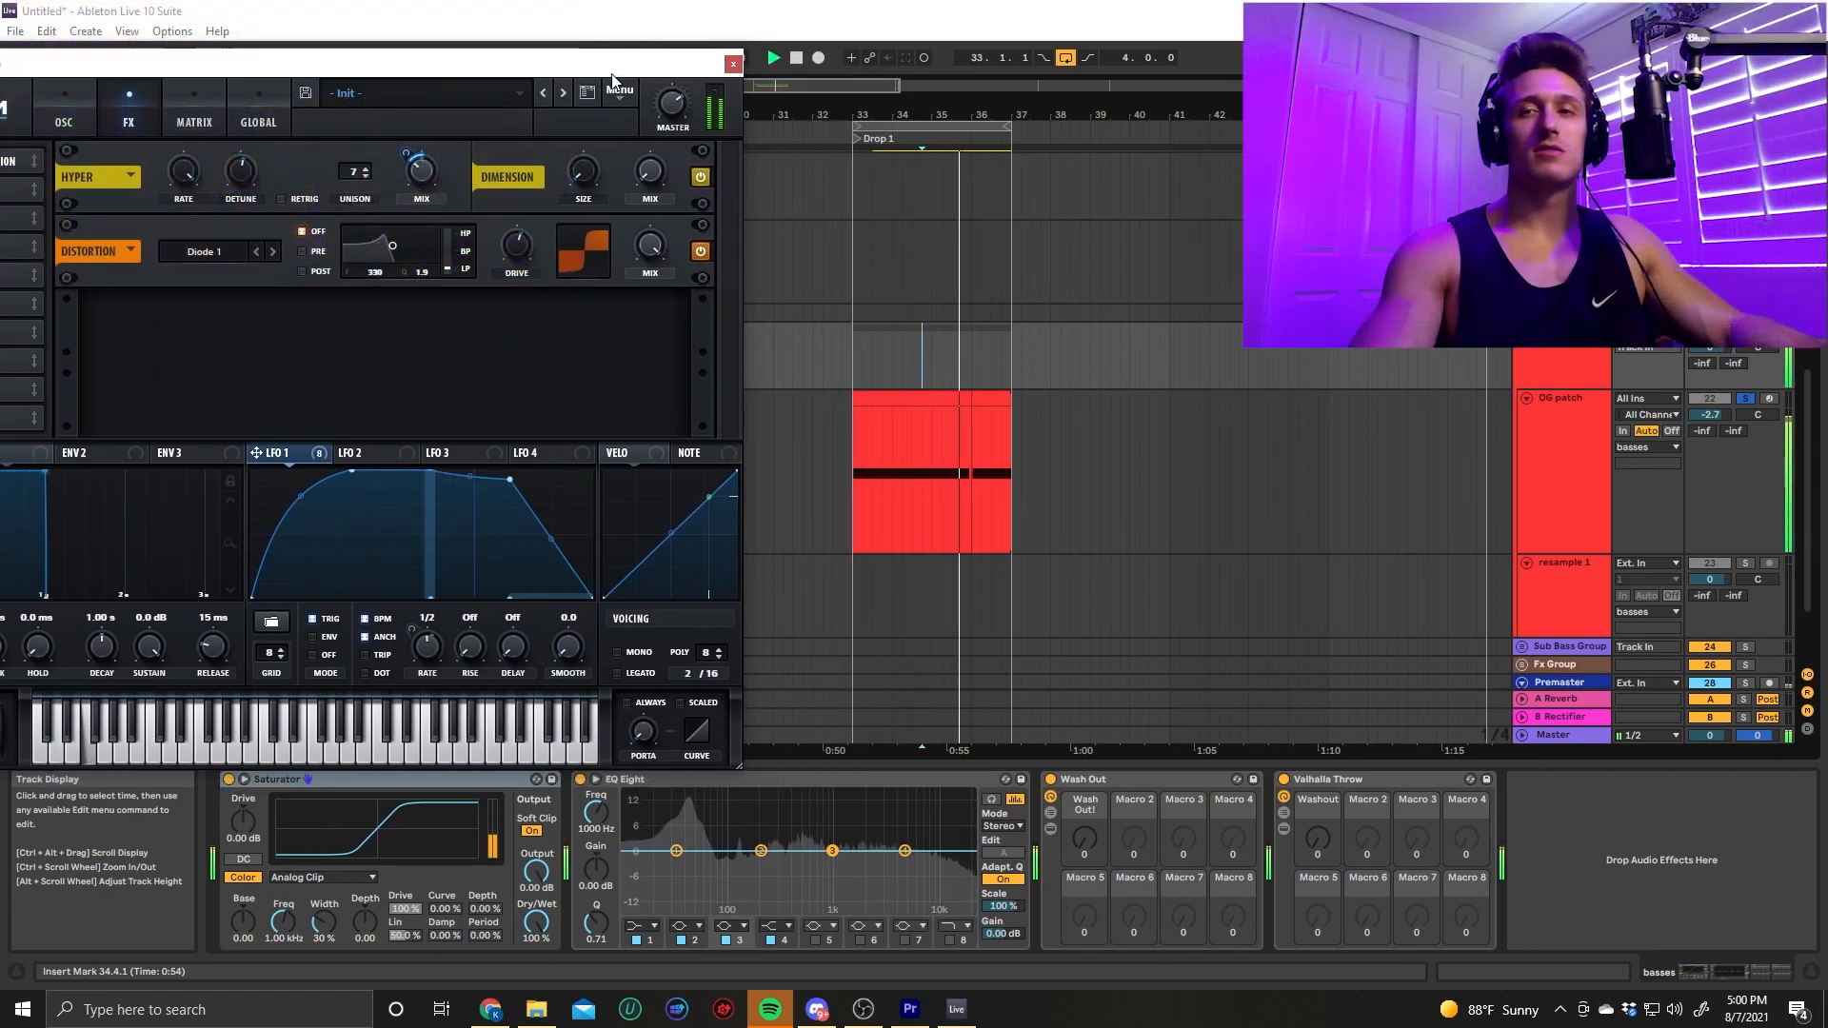
{"action": "left_click_drag", "start_coordinate": [610, 80], "coordinate": [772, 73]}
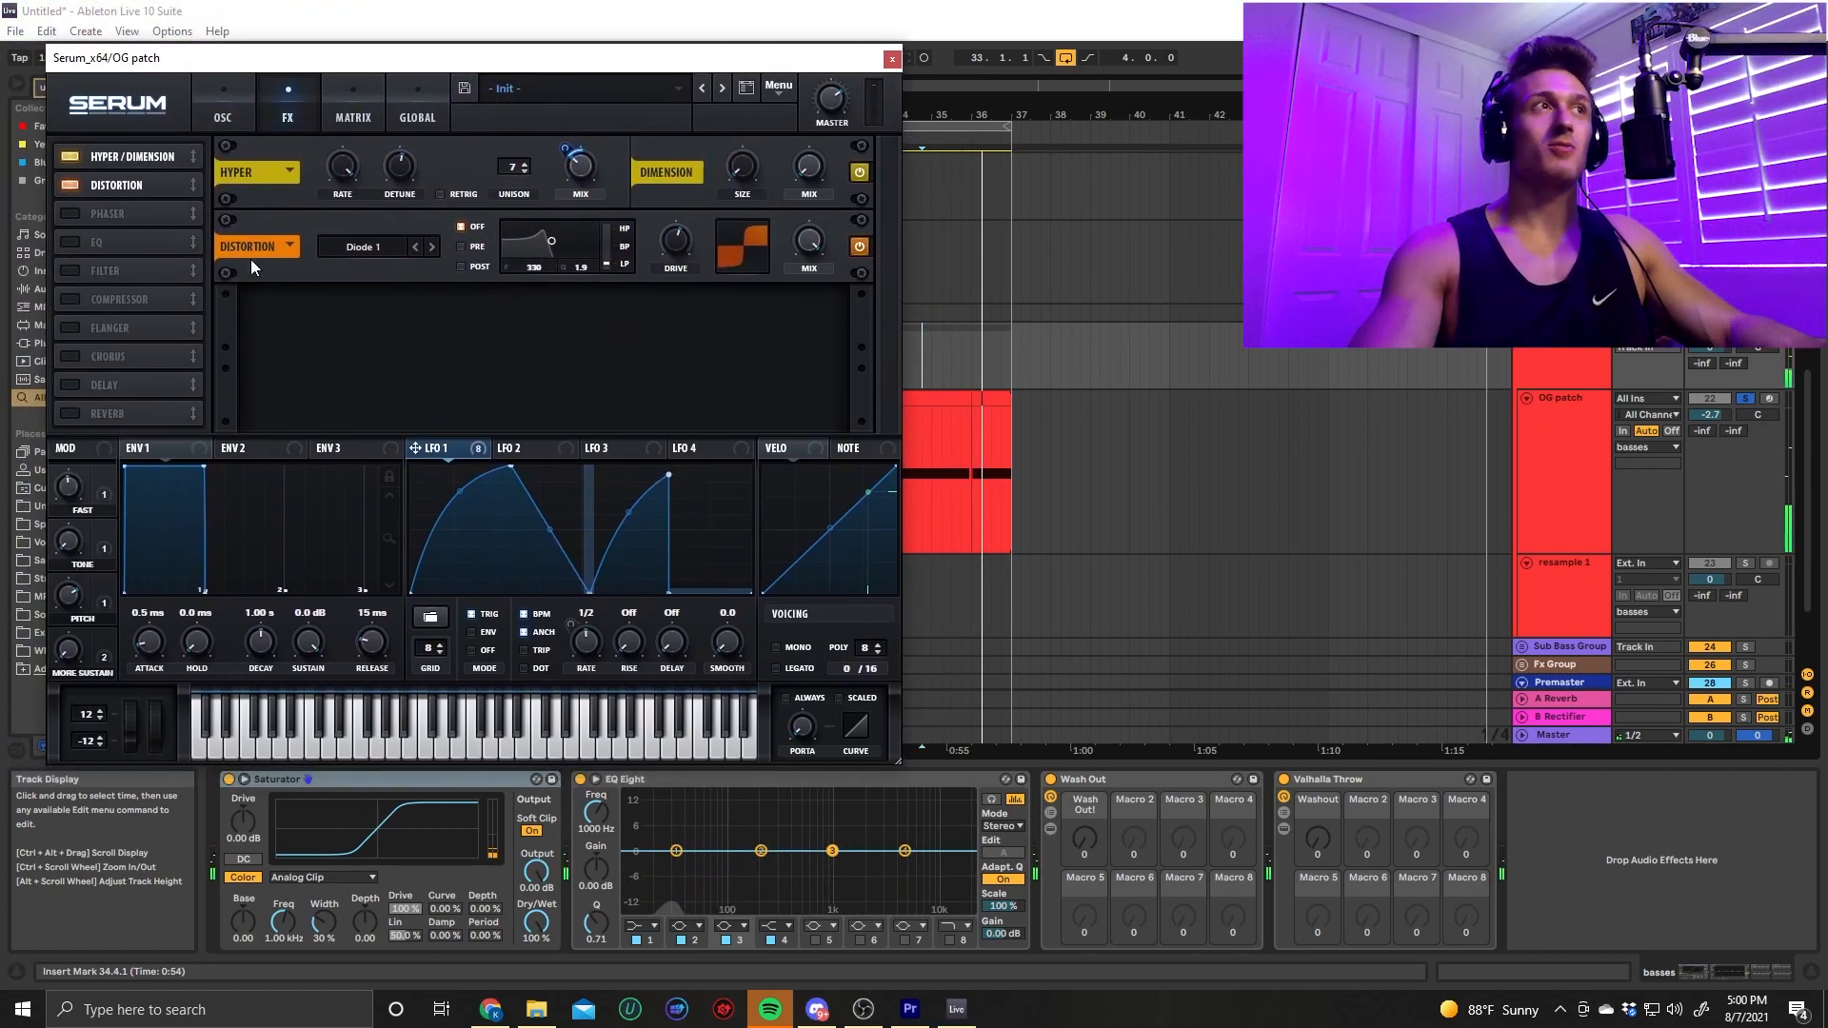
Enable the Phaser effect and play the clip to hear it with the distortion
{"action": "left_click", "coordinate": [80, 213]}
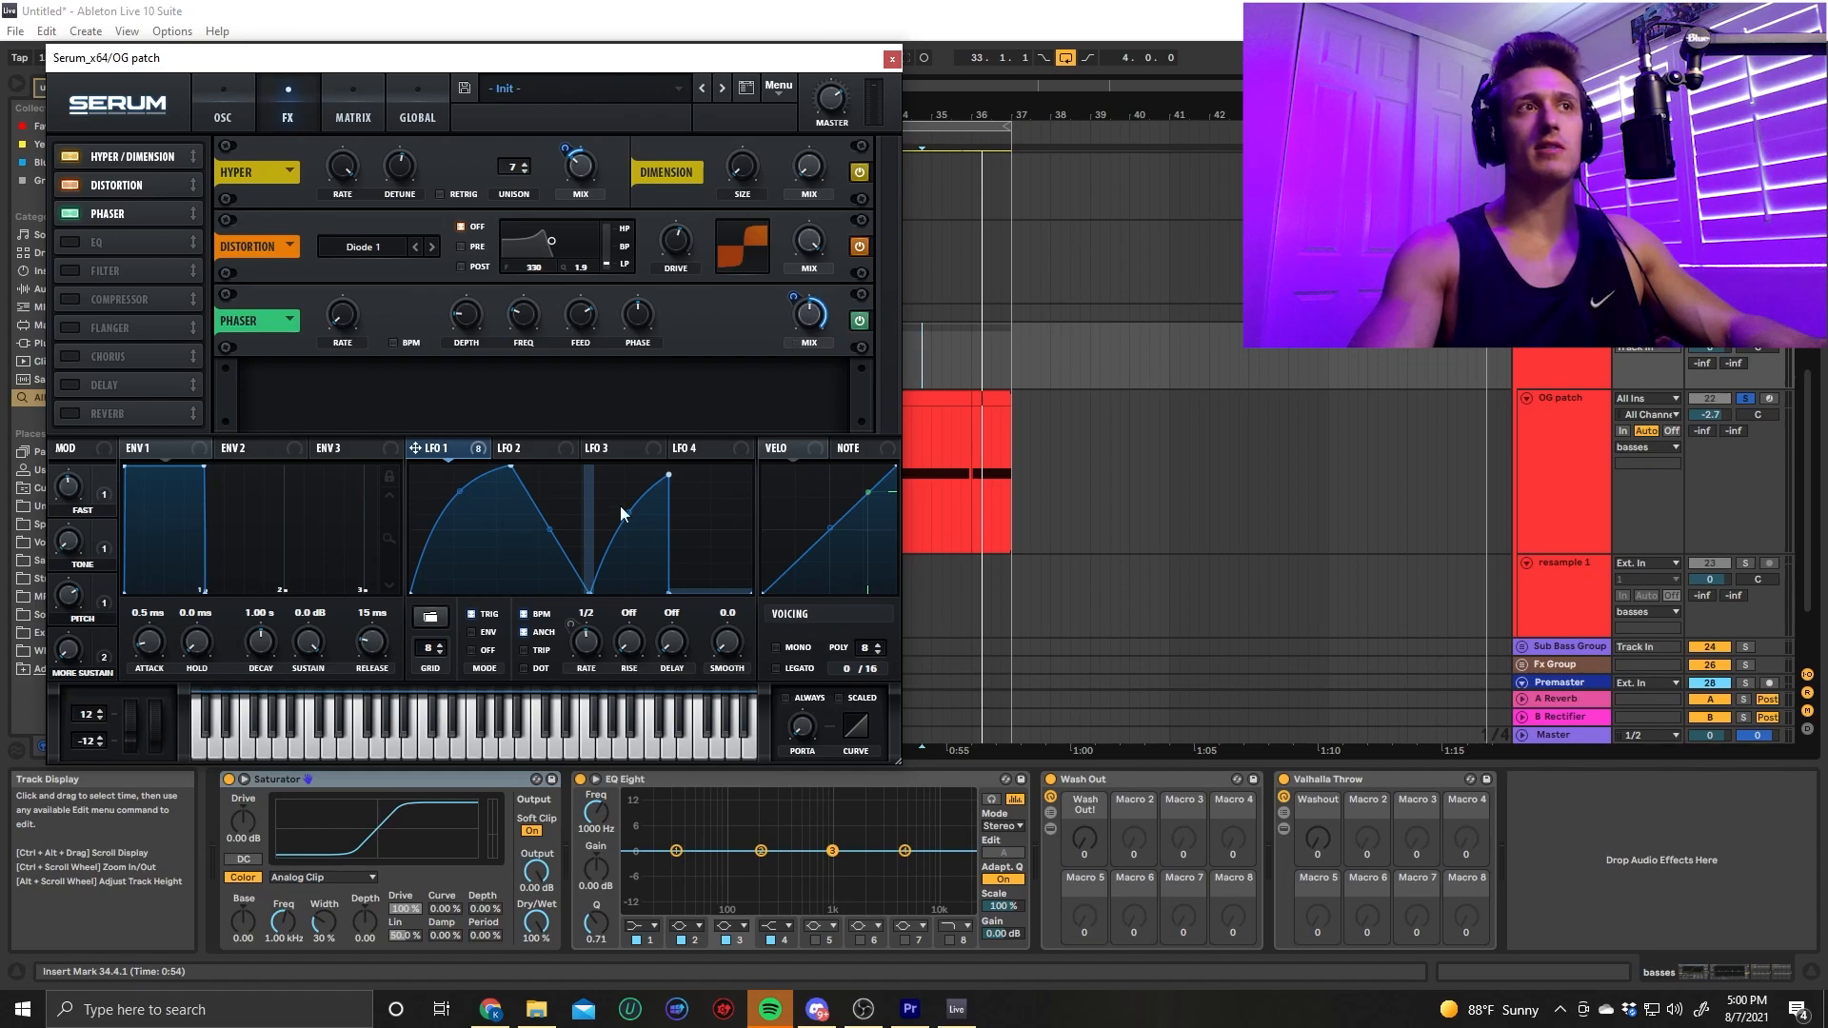
{"action": "key", "text": "space"}
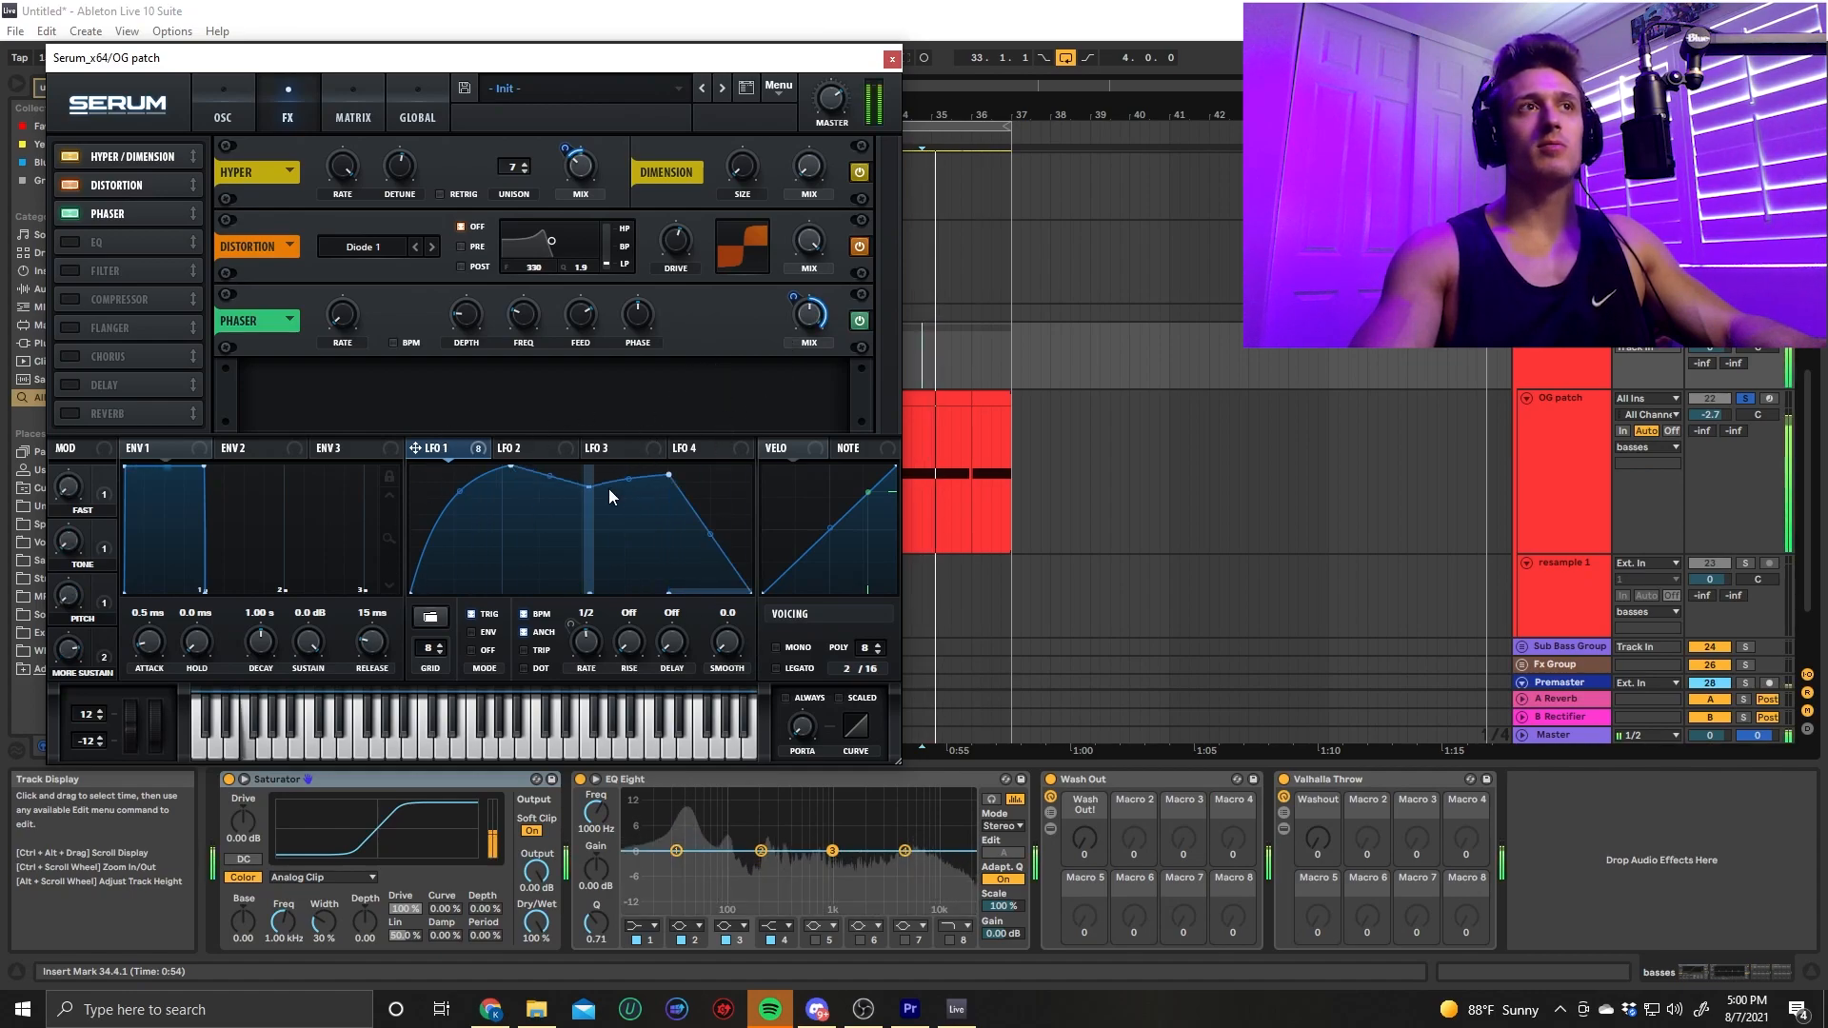
{"action": "key", "text": "space"}
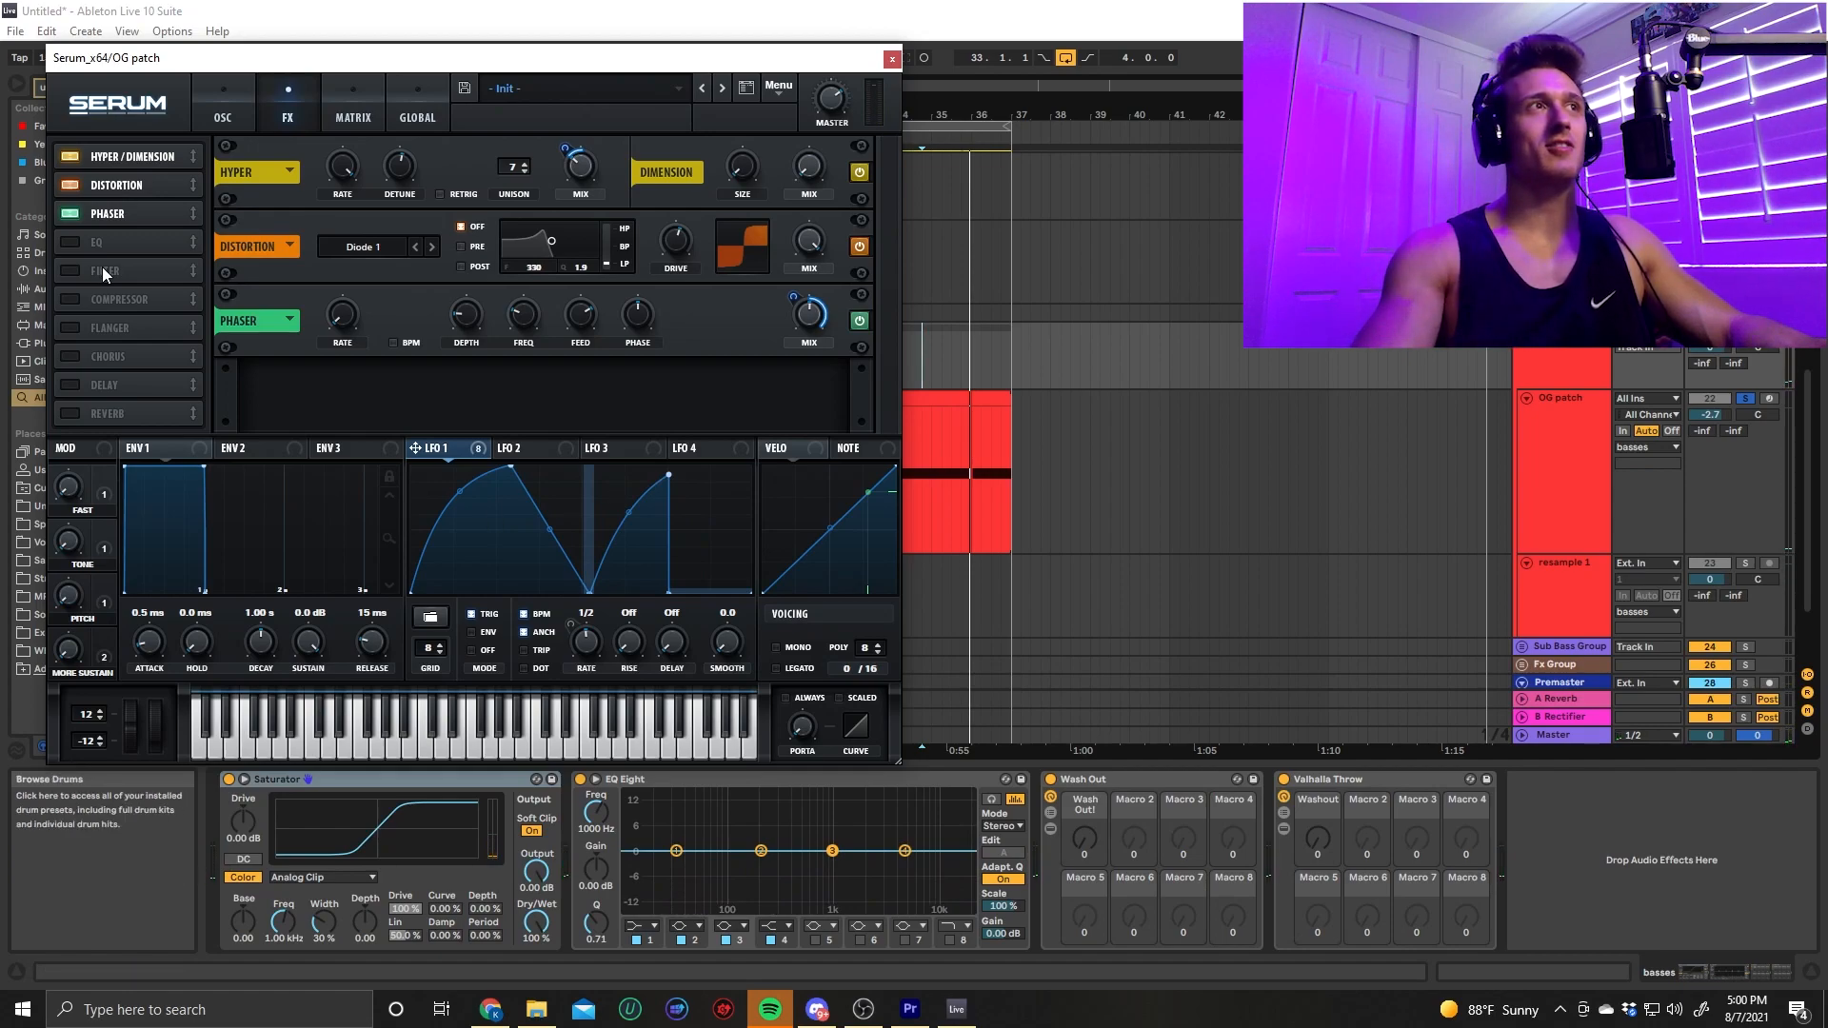
Enable Serum's EQ effect after the Phaser
{"action": "left_click", "coordinate": [82, 243]}
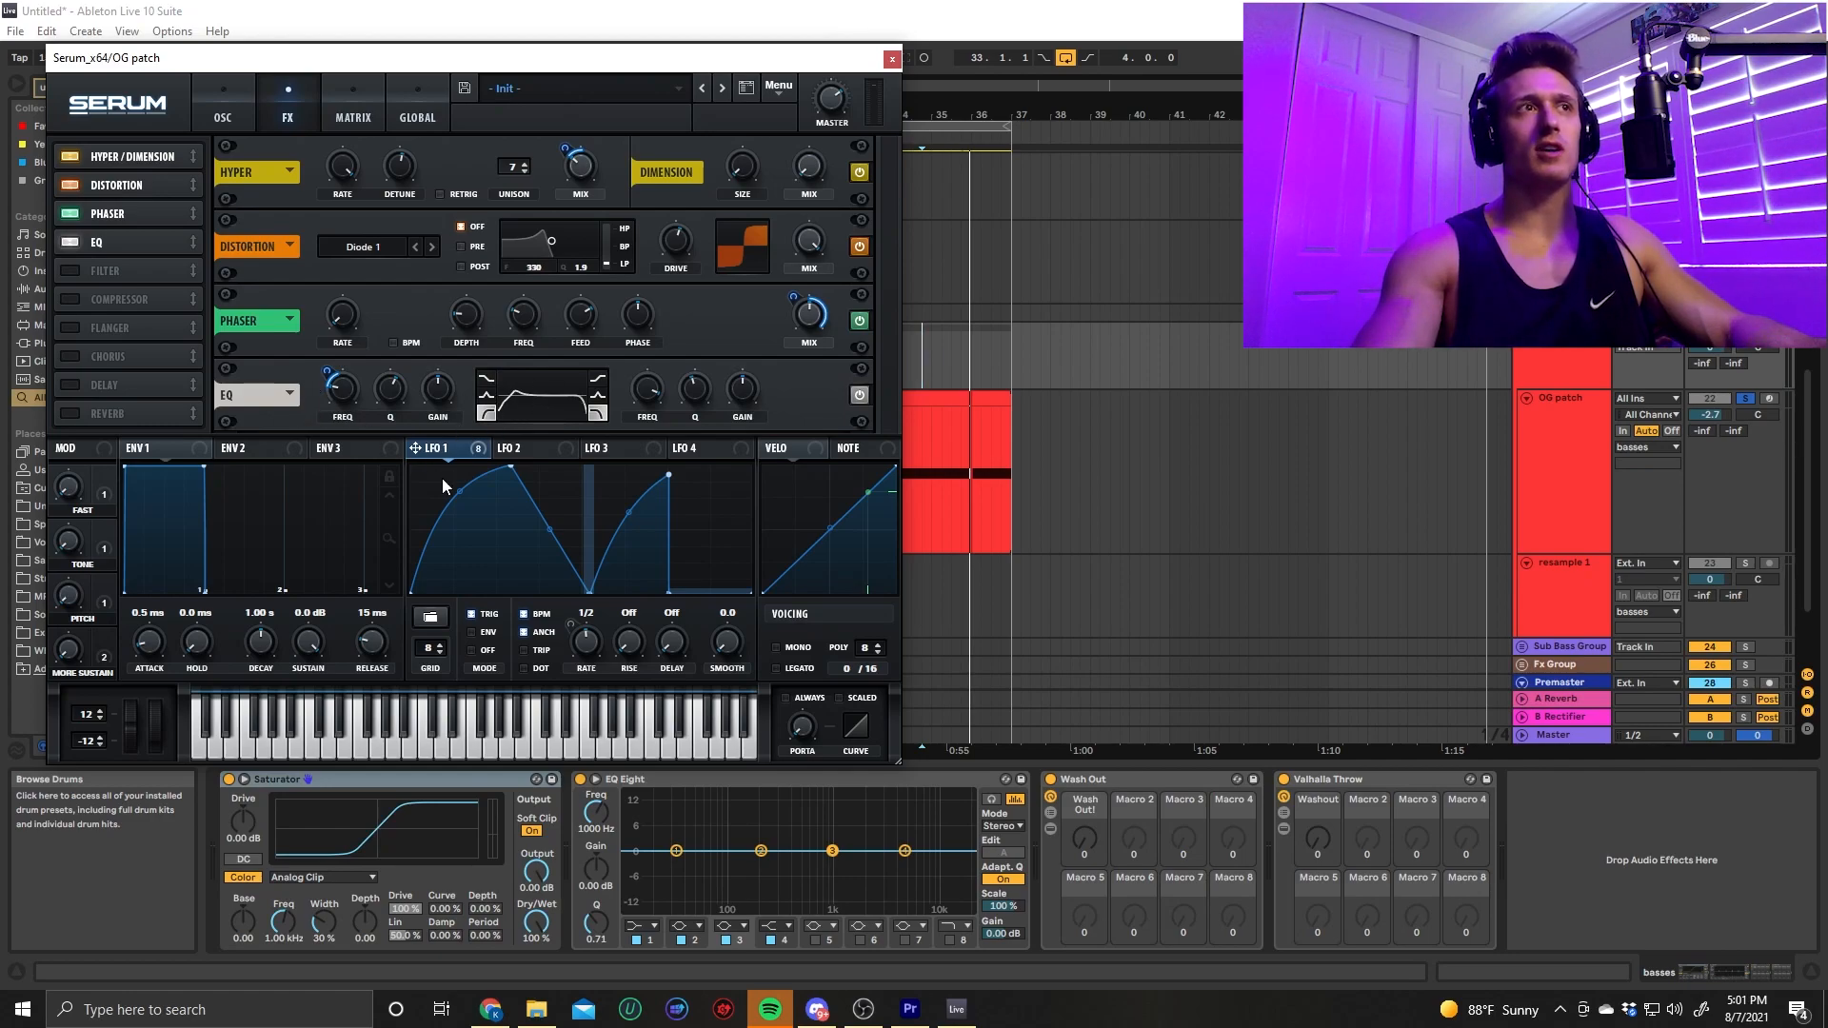
Play the OG patch clip to hear the EQ, and enable Serum's Phs 24- Filter effect
{"action": "key", "text": "space"}
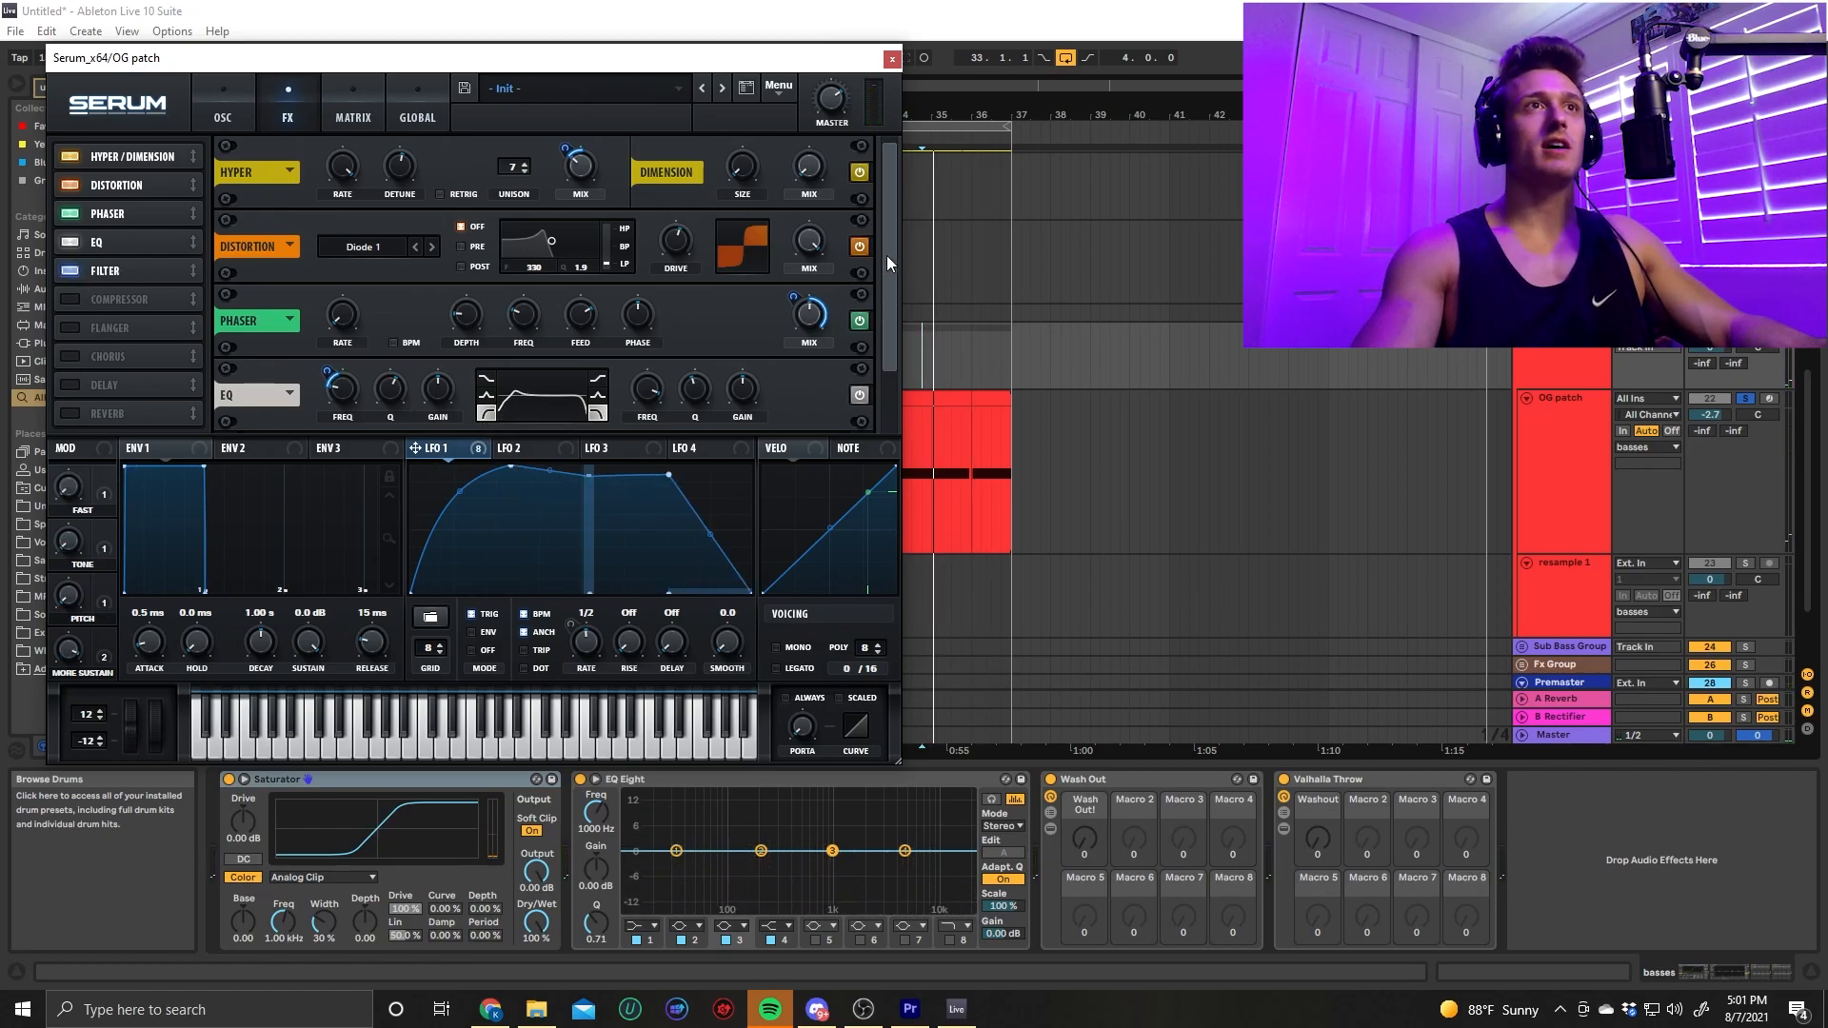
{"action": "scroll", "coordinate": [888, 255], "scroll_direction": "down", "scroll_amount": 1}
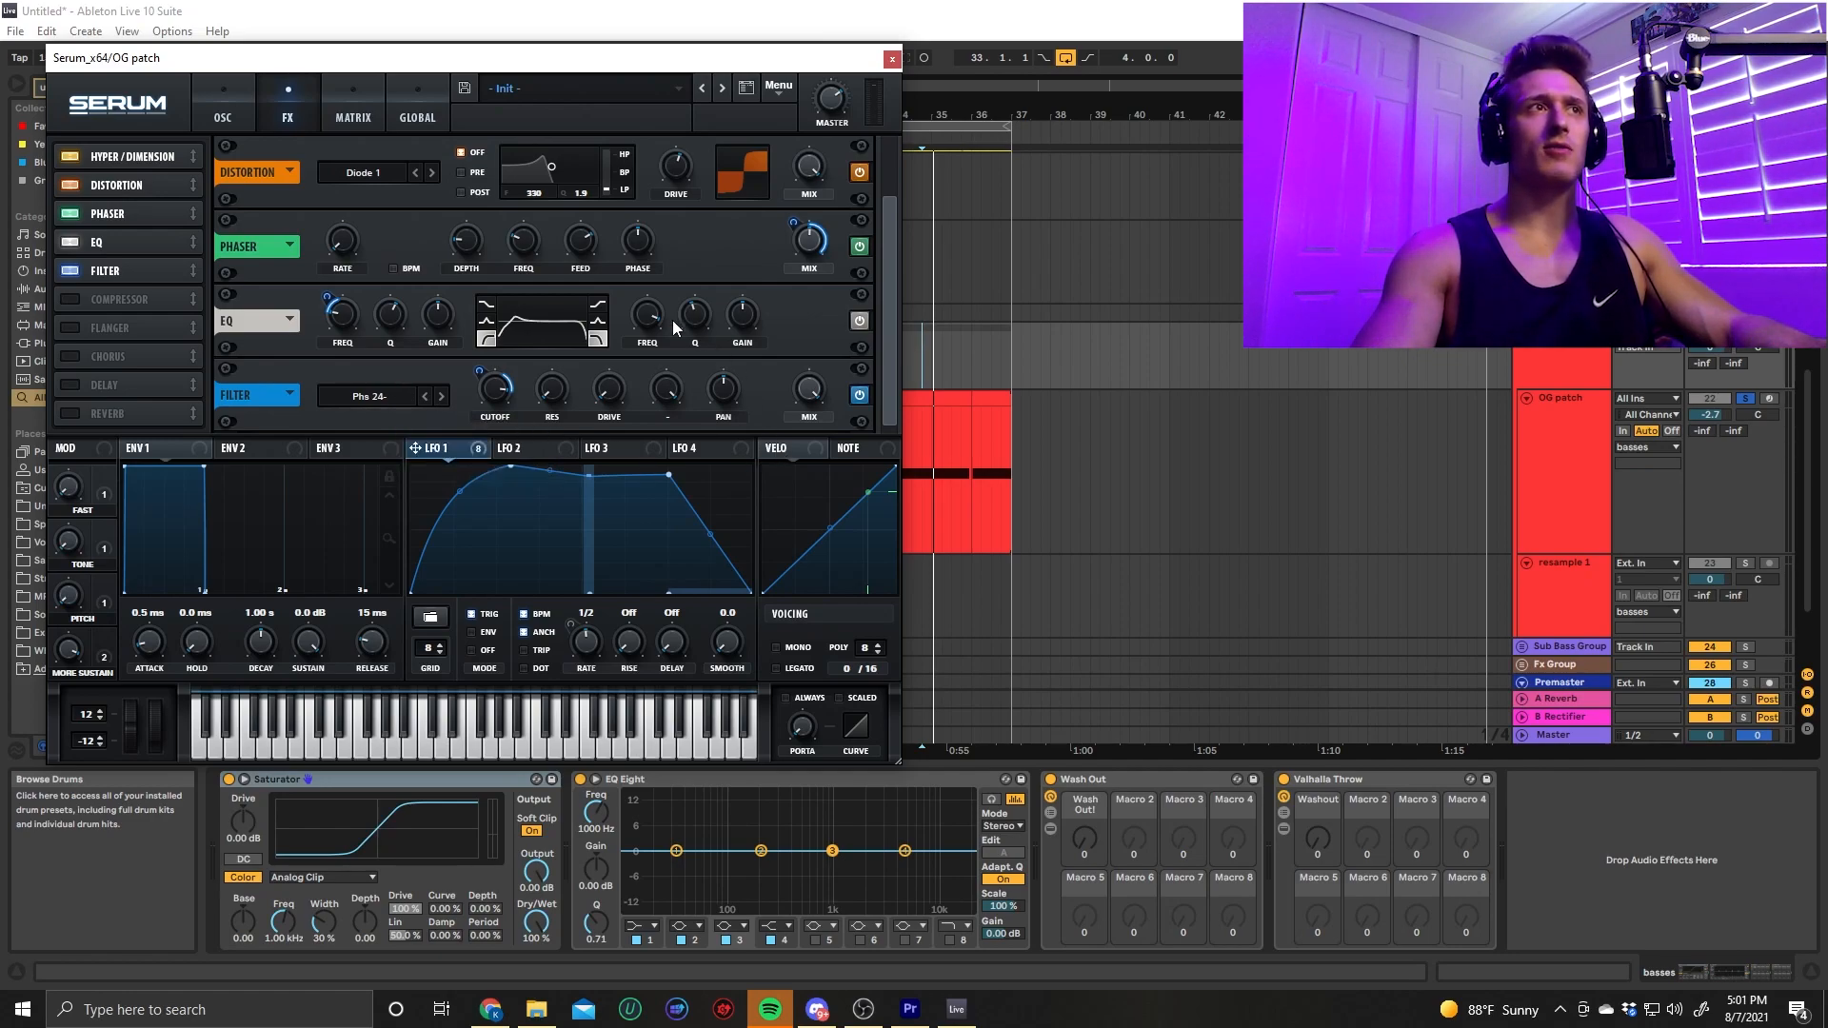
{"action": "left_click_drag", "start_coordinate": [651, 73], "coordinate": [434, 105]}
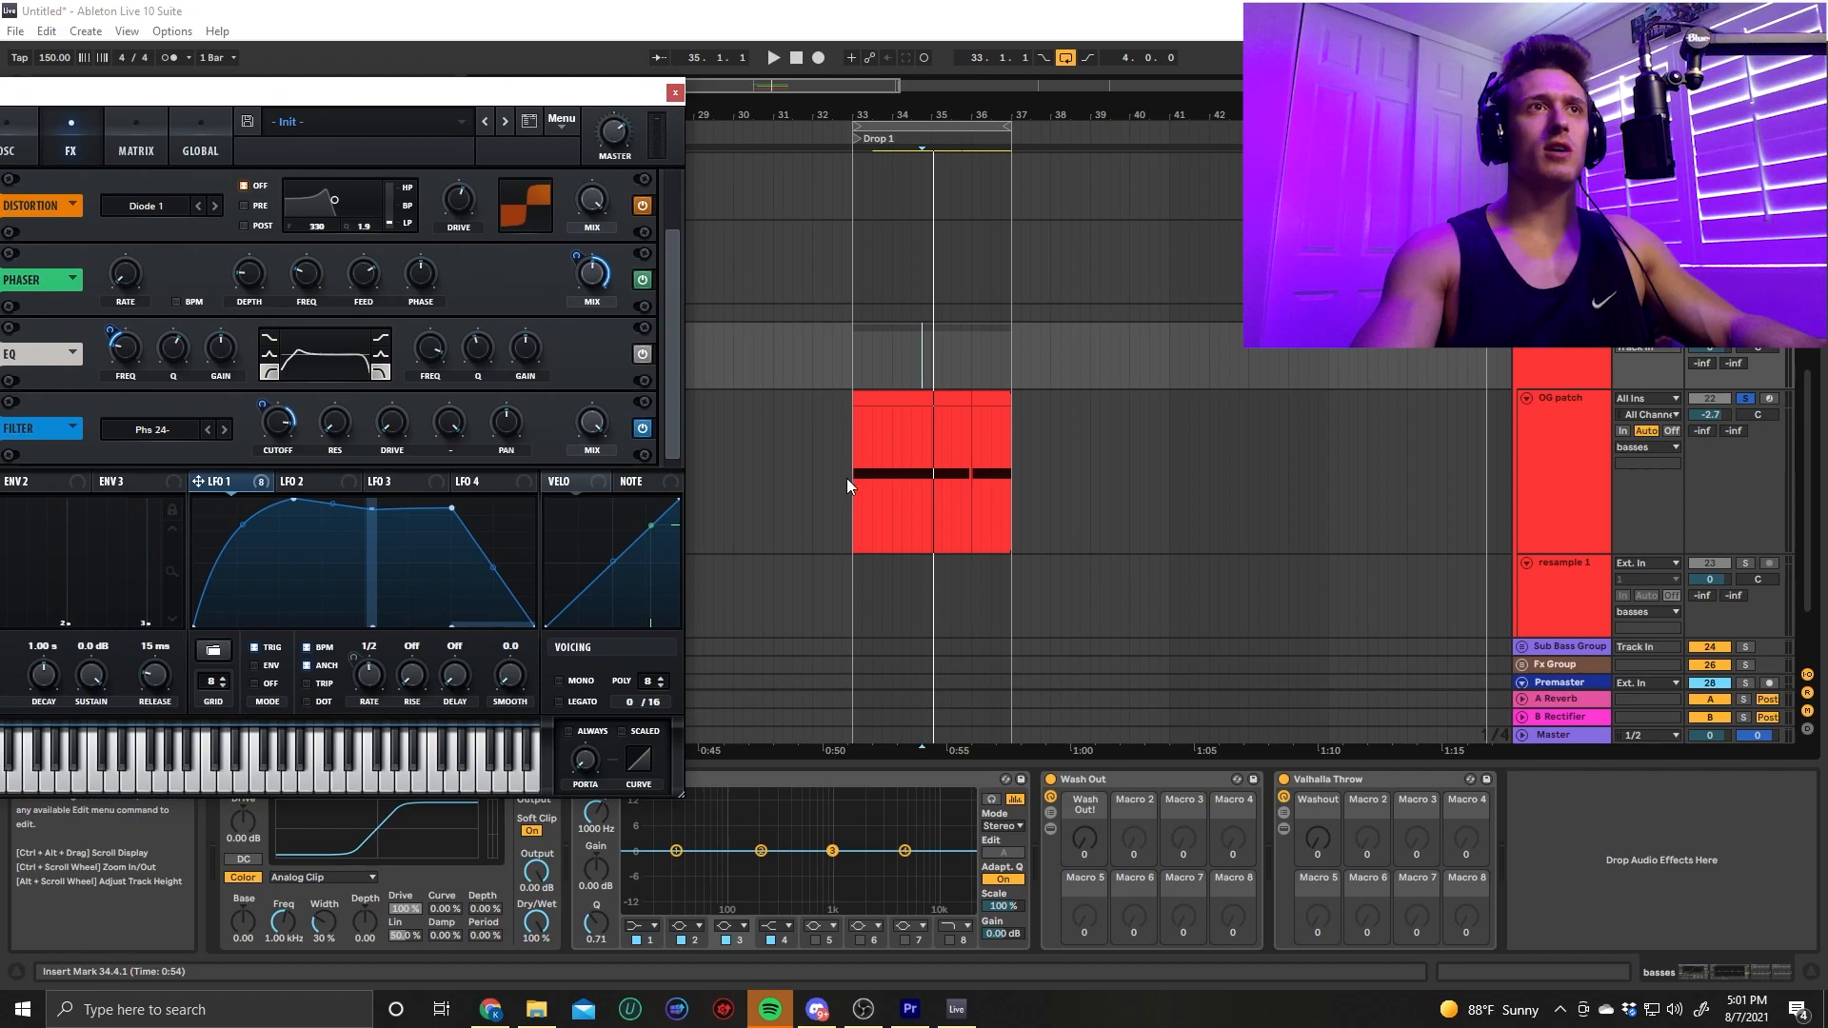
Play the OG patch clip from bar 33 while bypassing and re-enabling the Filter effect to compare the sound
{"action": "left_click", "coordinate": [849, 478]}
{"action": "key", "text": "space"}
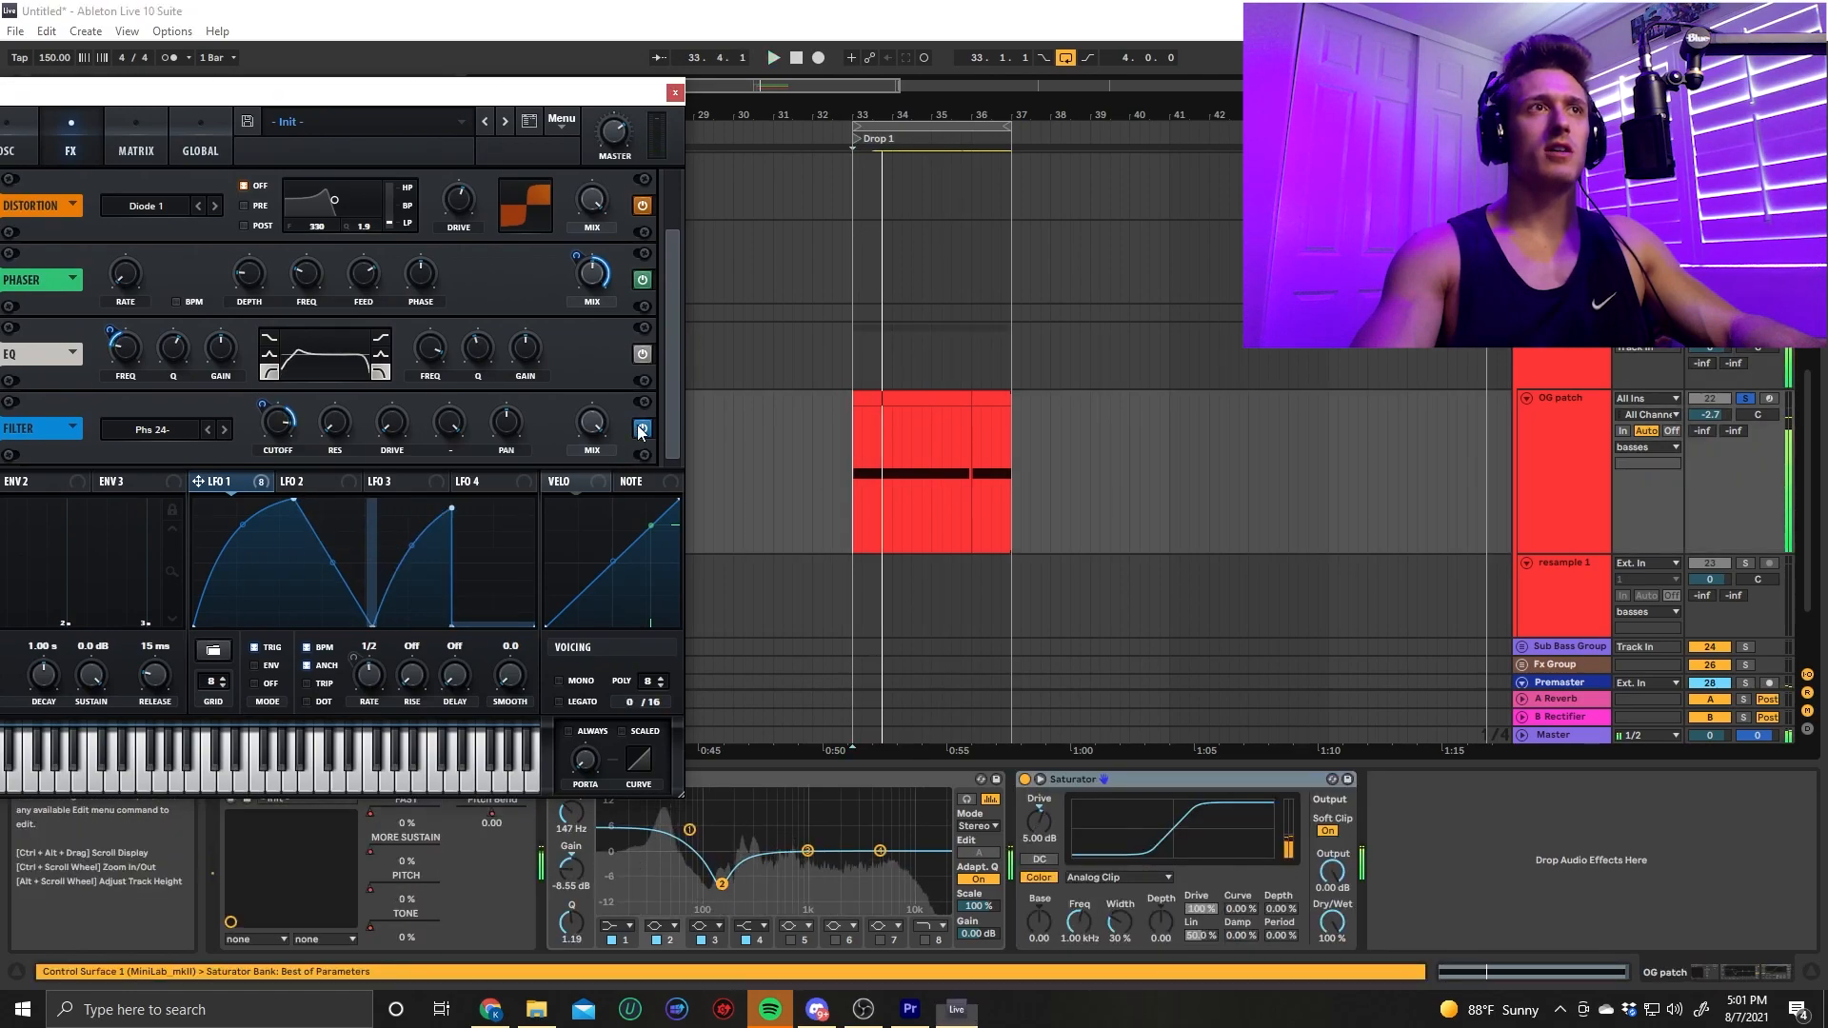
{"action": "left_click", "coordinate": [640, 430]}
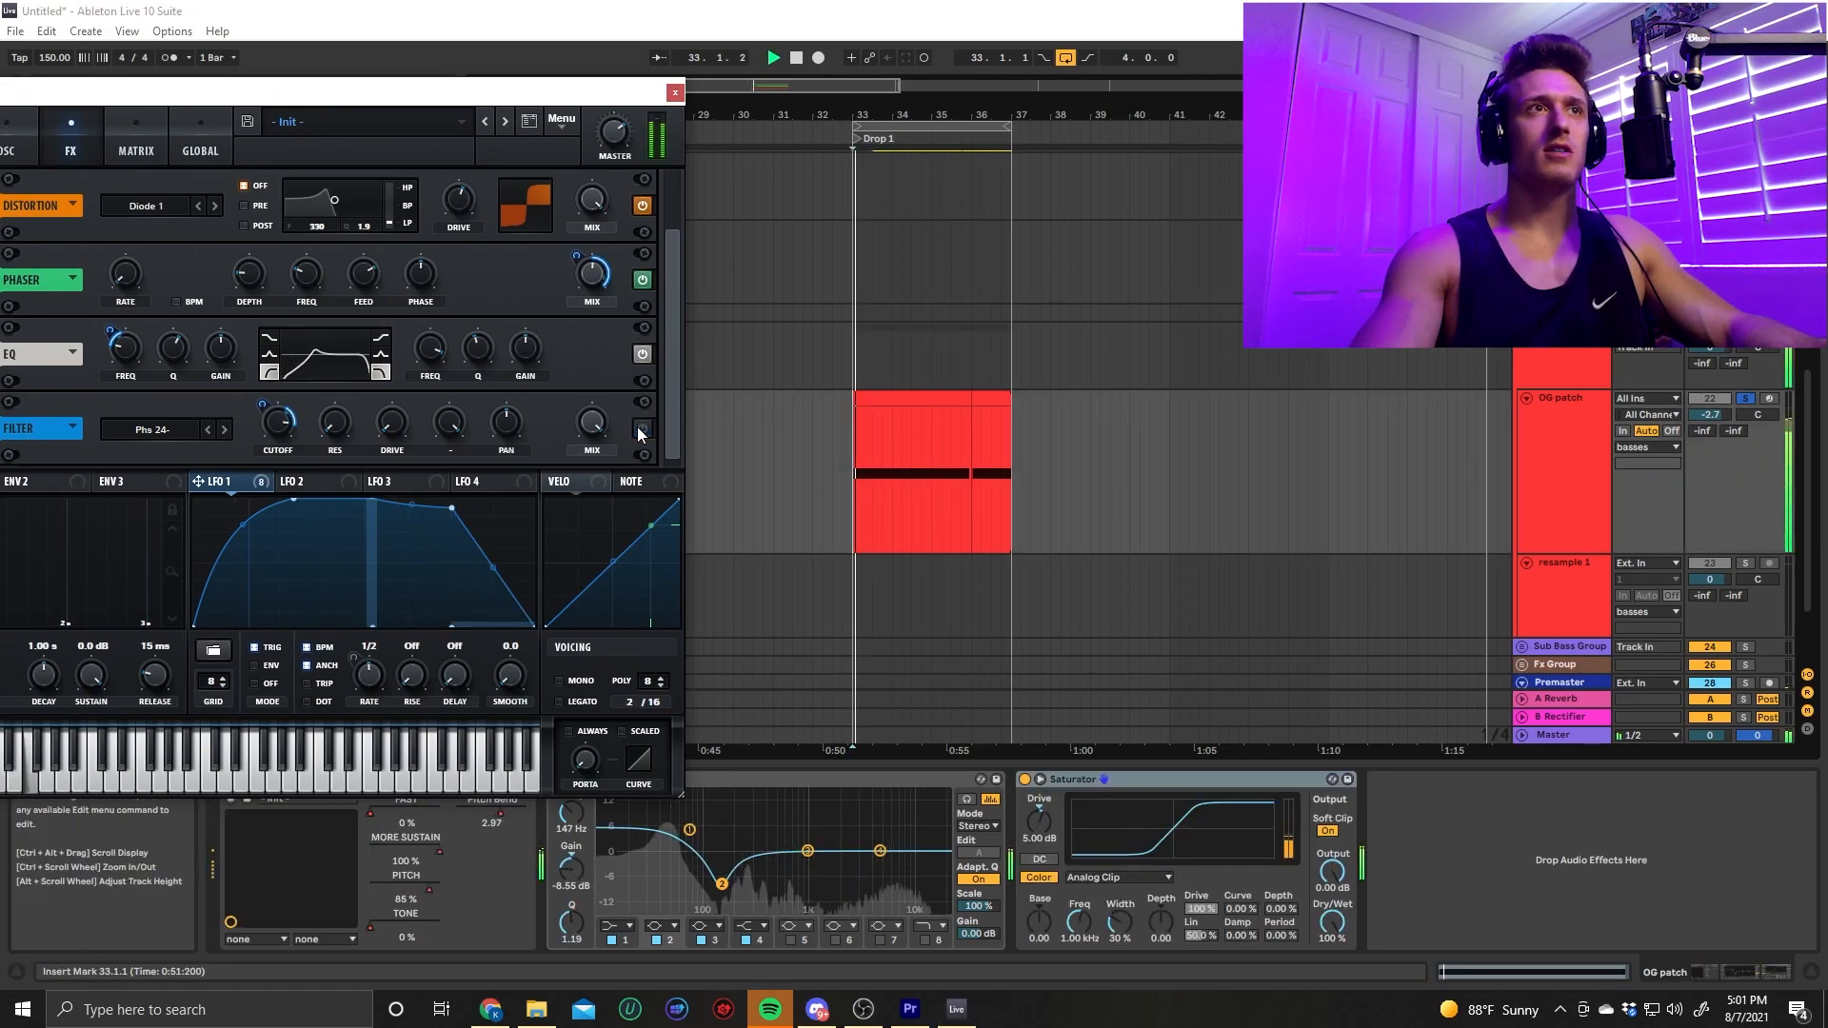
{"action": "left_click", "coordinate": [641, 430]}
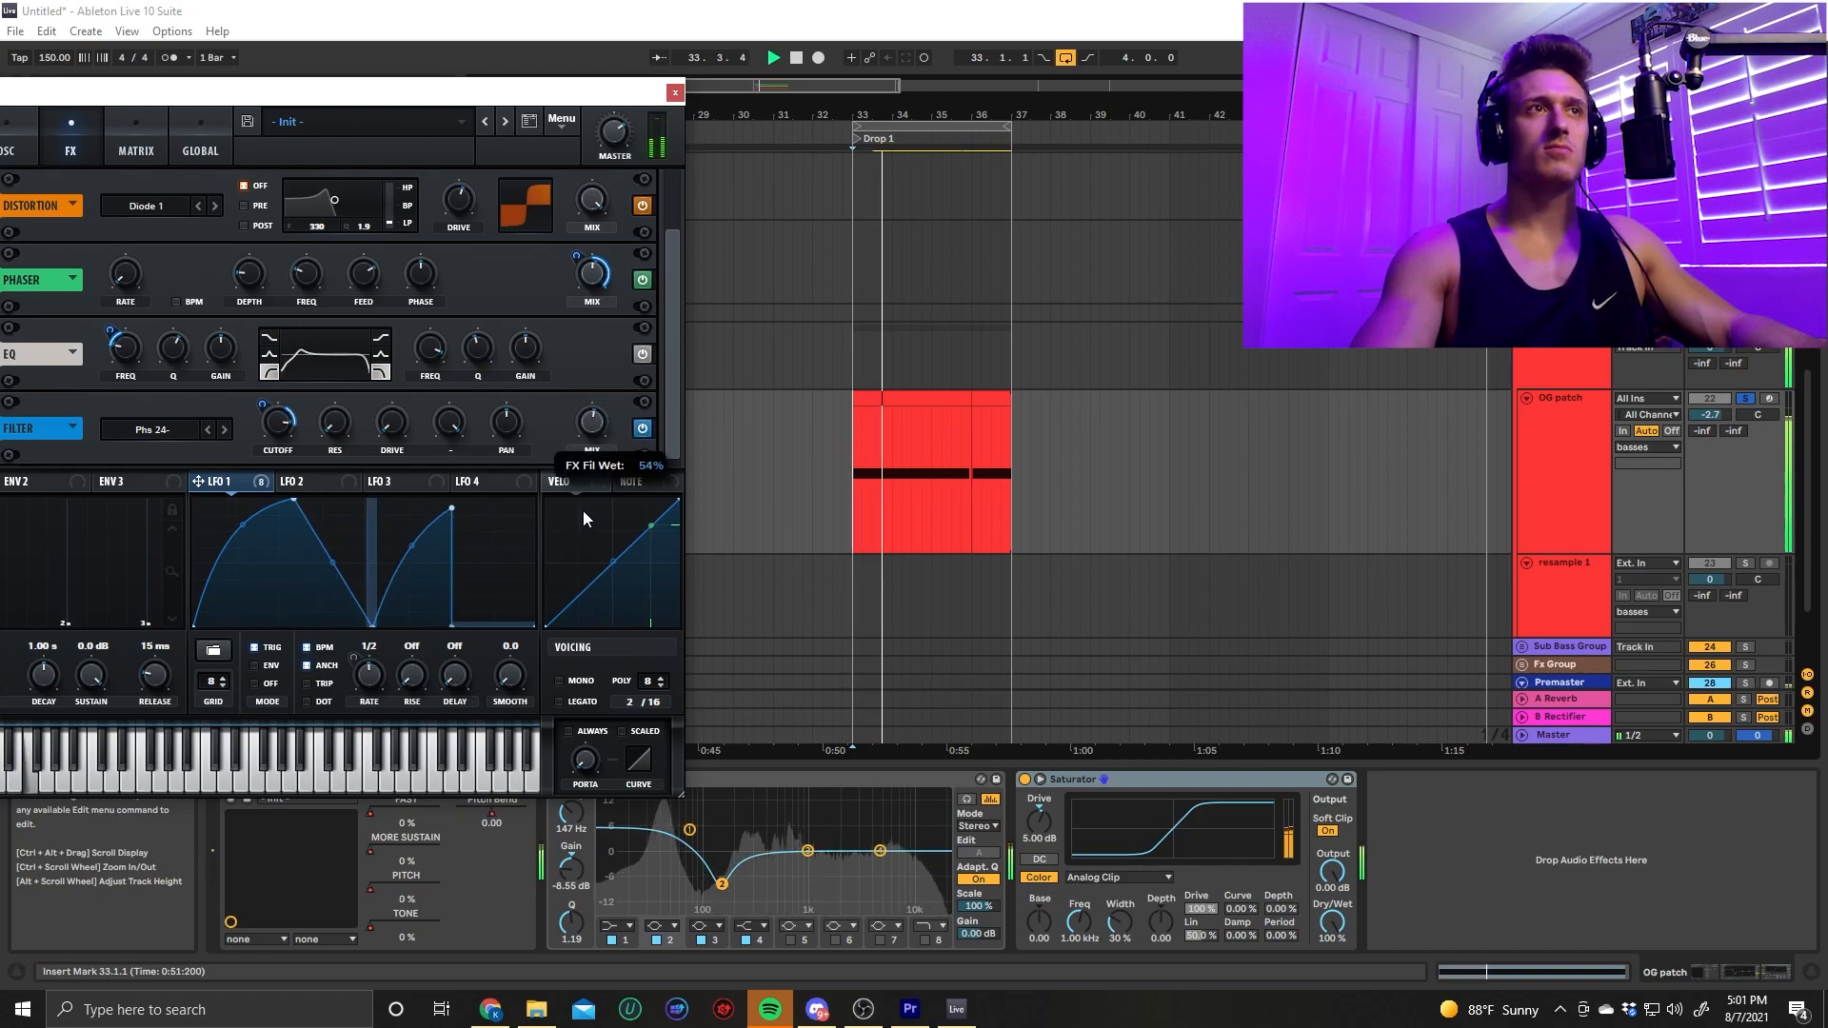
{"action": "key", "text": "space"}
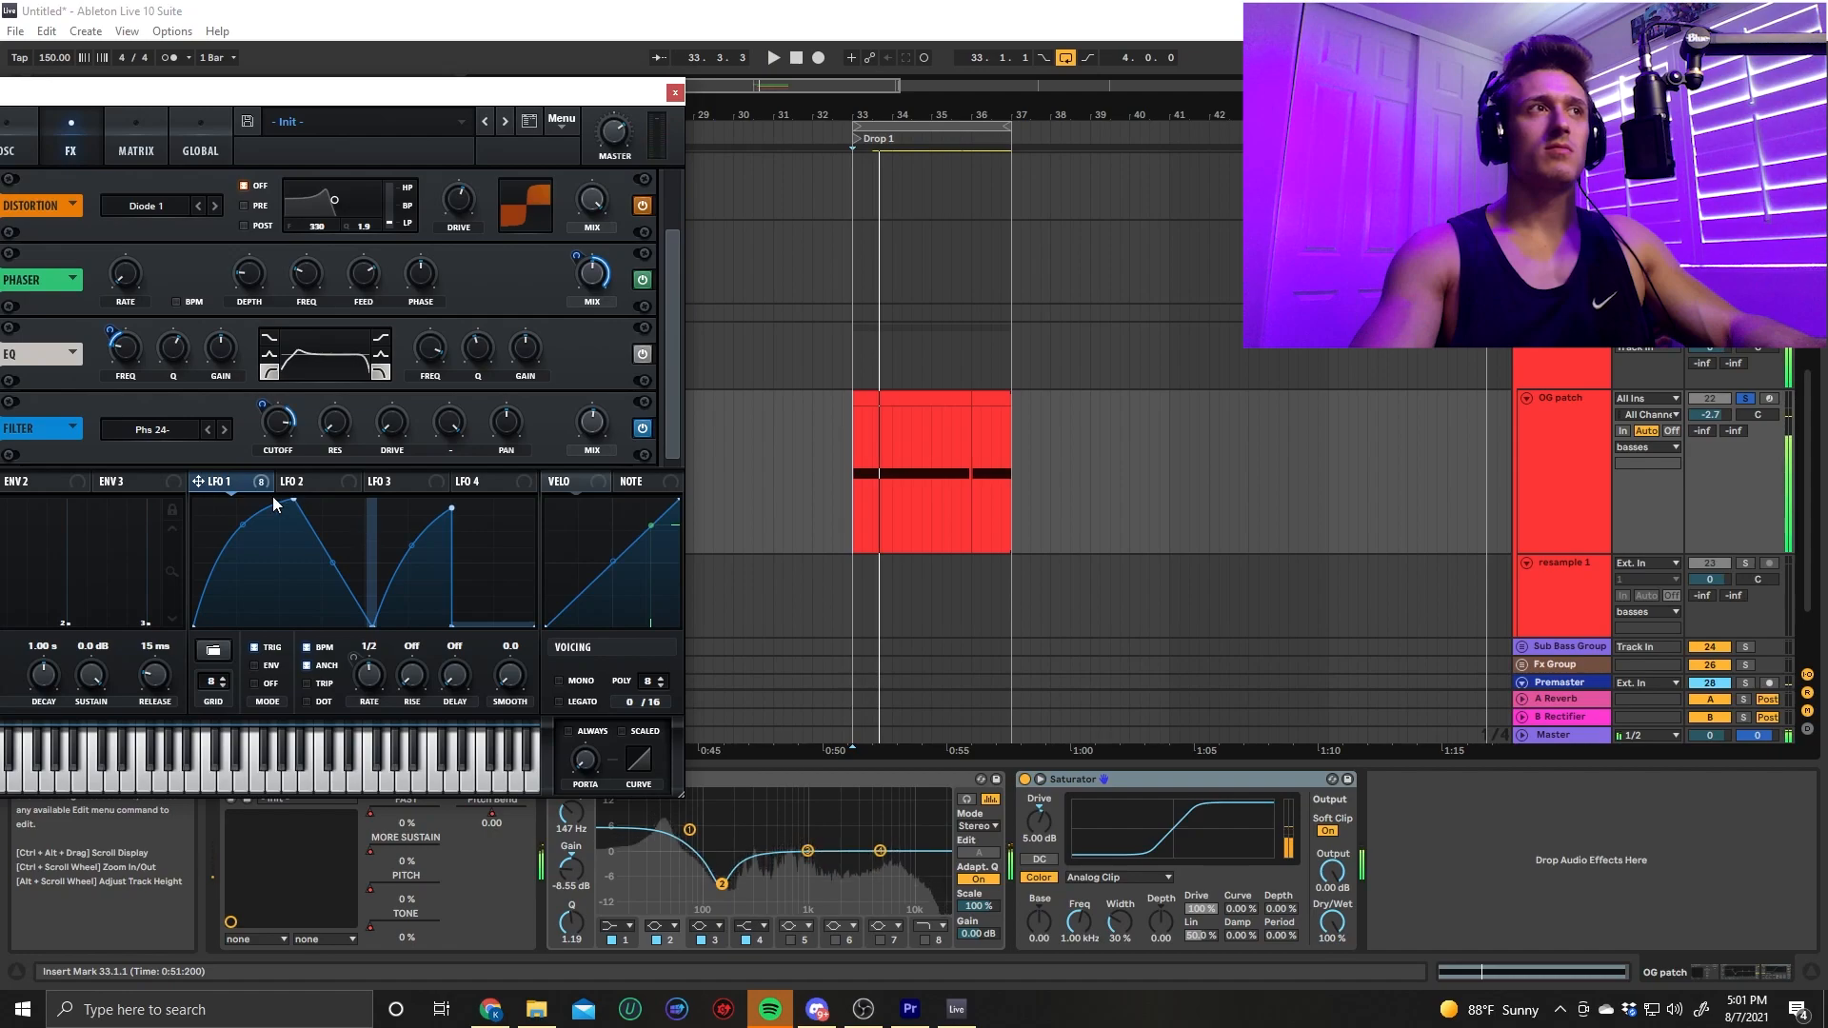
Try LFO 1 modulation on the Filter effect's mix during playback, and remove it to compare the sound
{"action": "key", "text": "space"}
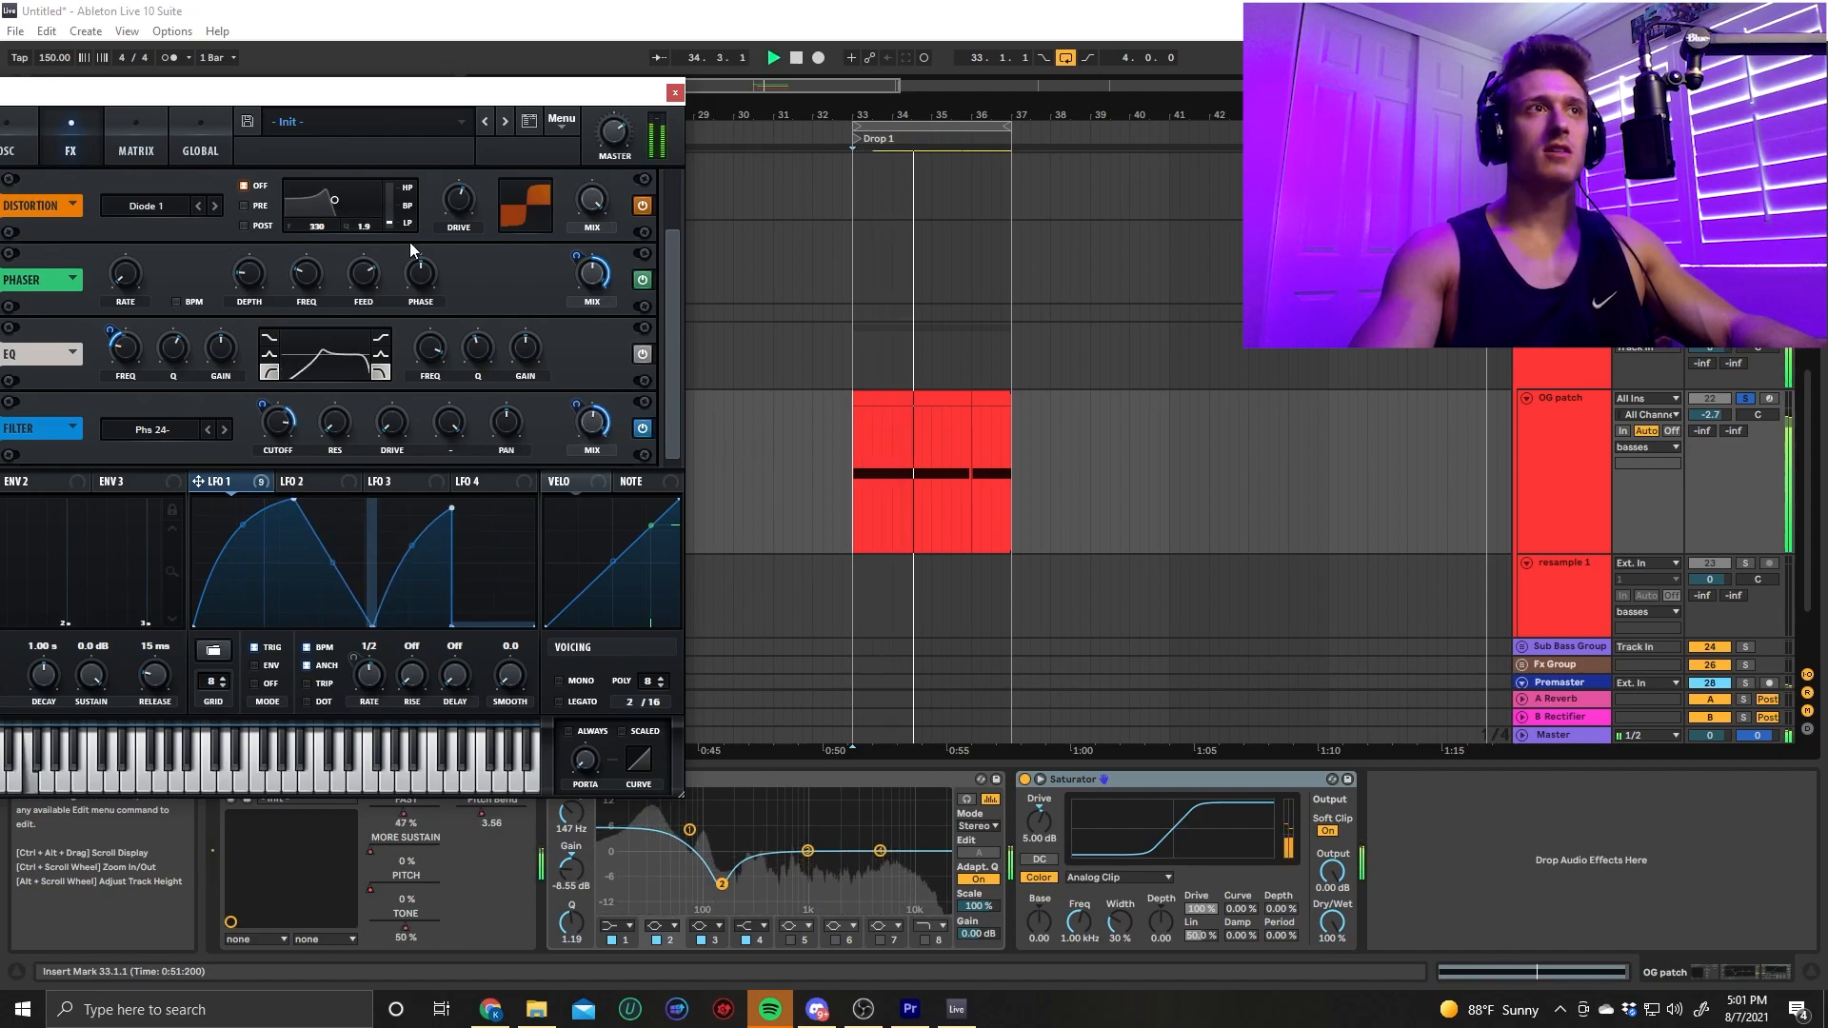
{"action": "key", "text": "space"}
{"action": "right_click", "coordinate": [591, 423]}
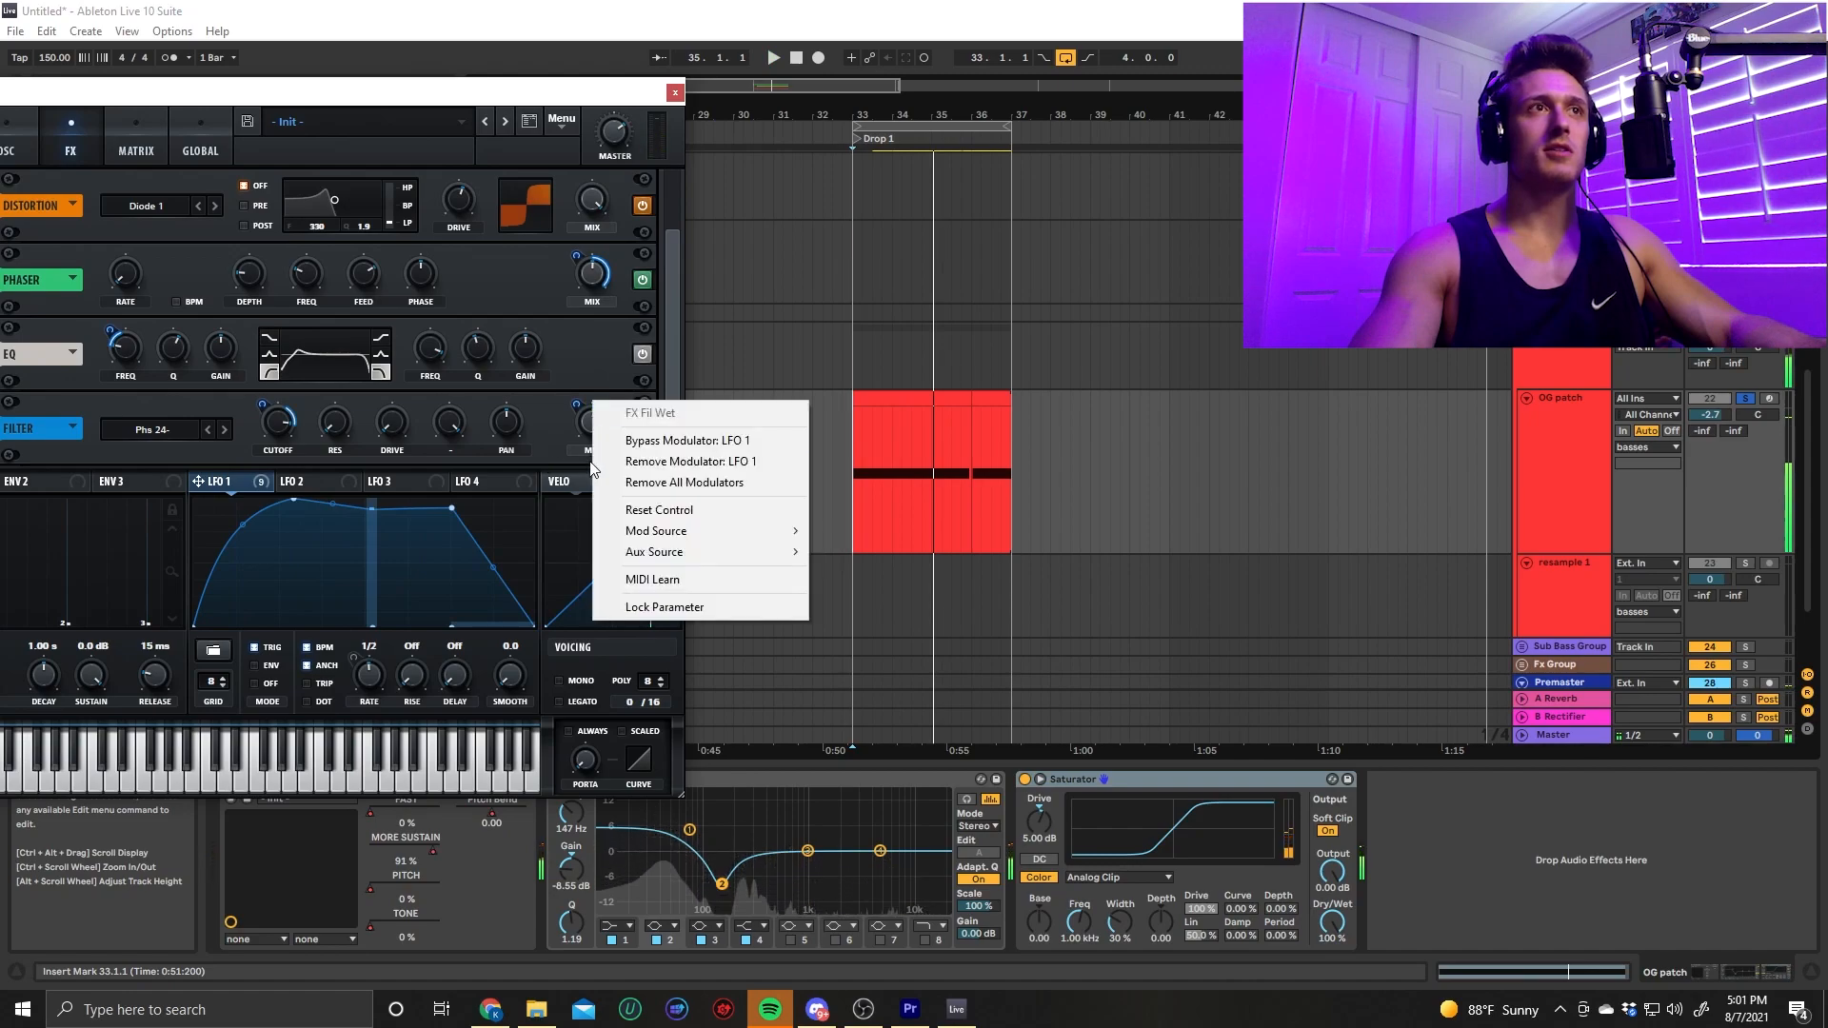
{"action": "left_click", "coordinate": [666, 476]}
{"action": "key", "text": "space"}
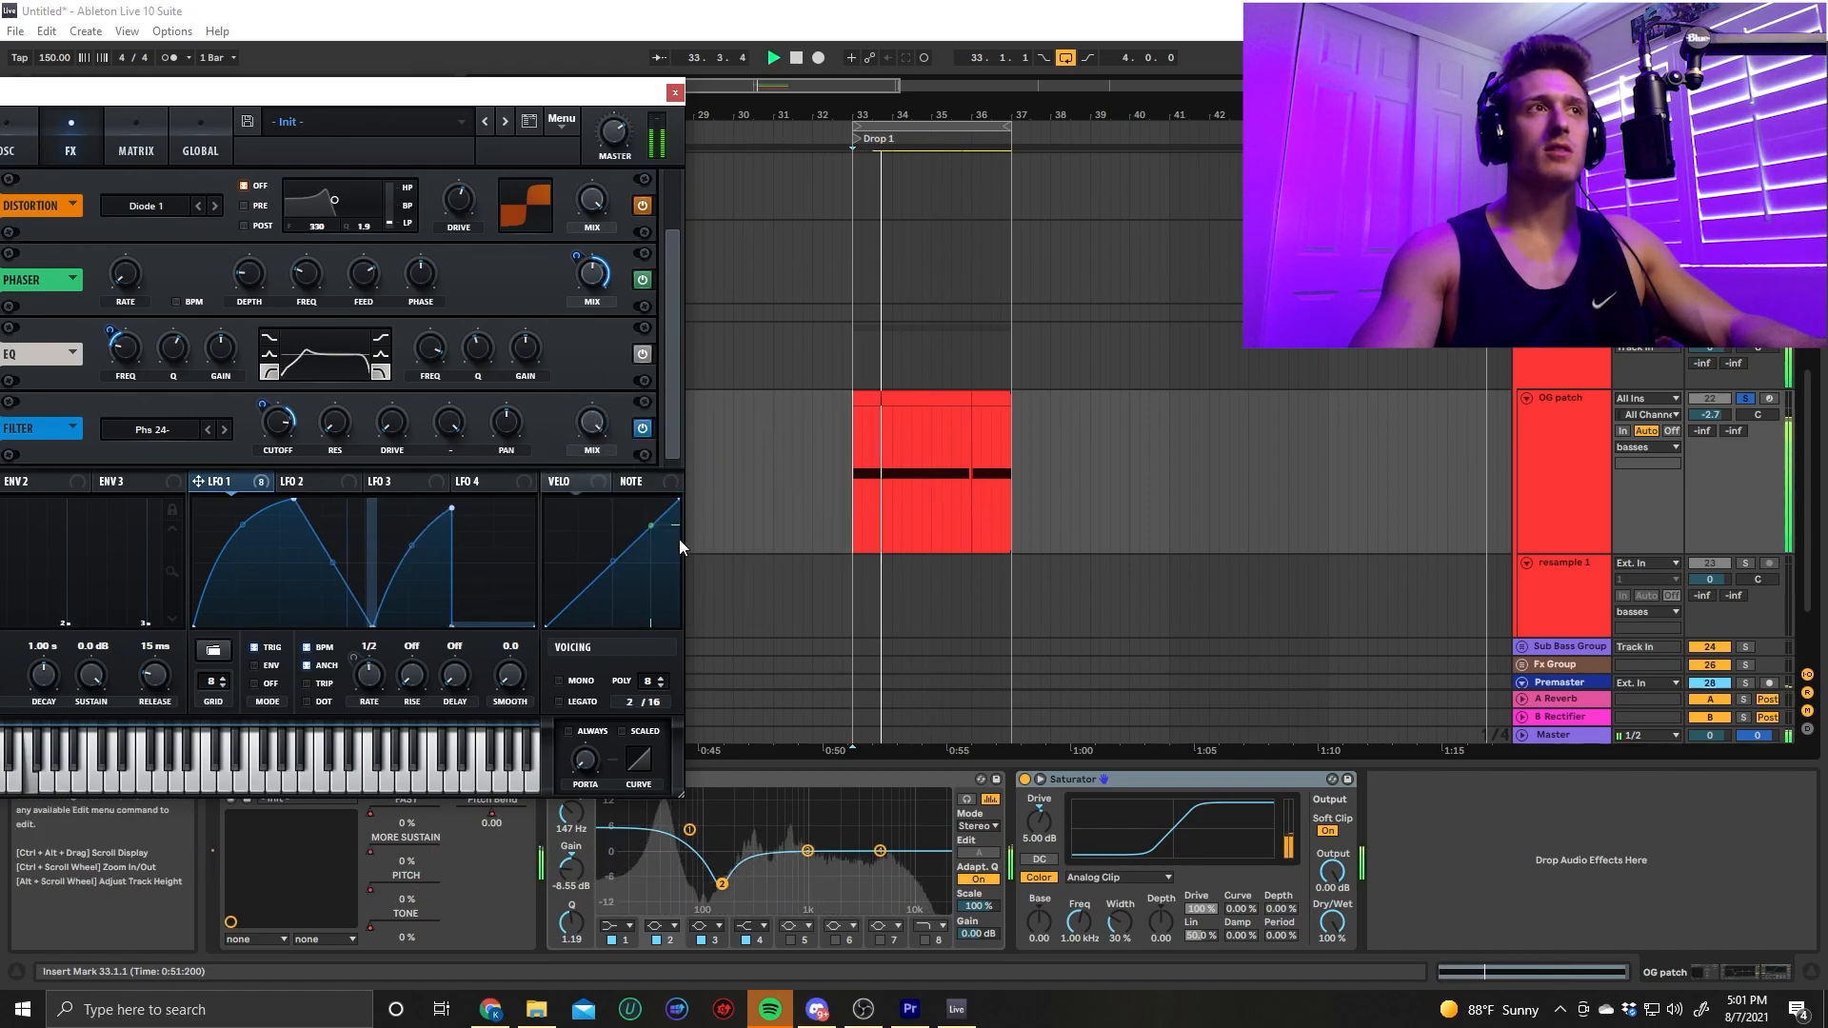
{"action": "key", "text": "space"}
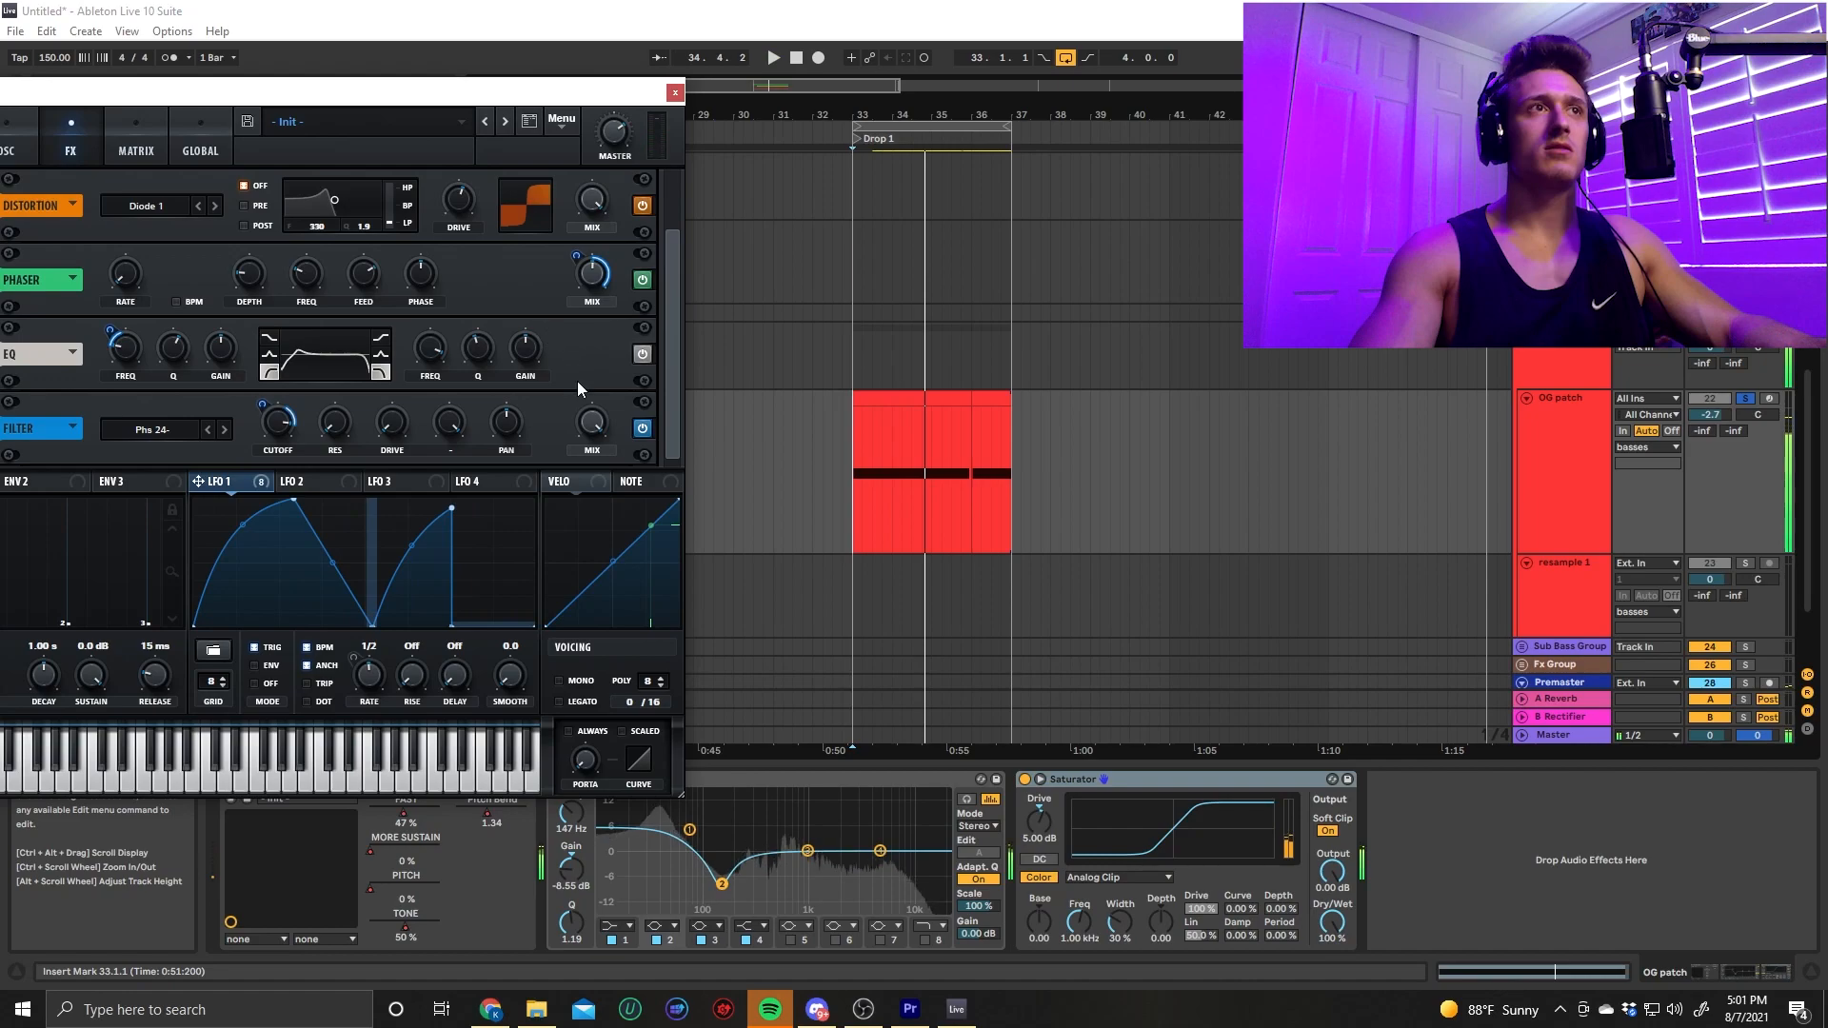
Enable Serum's Compressor effect after the Filter, keeping the whole plugin window in view
{"action": "left_click_drag", "start_coordinate": [565, 94], "coordinate": [709, 50]}
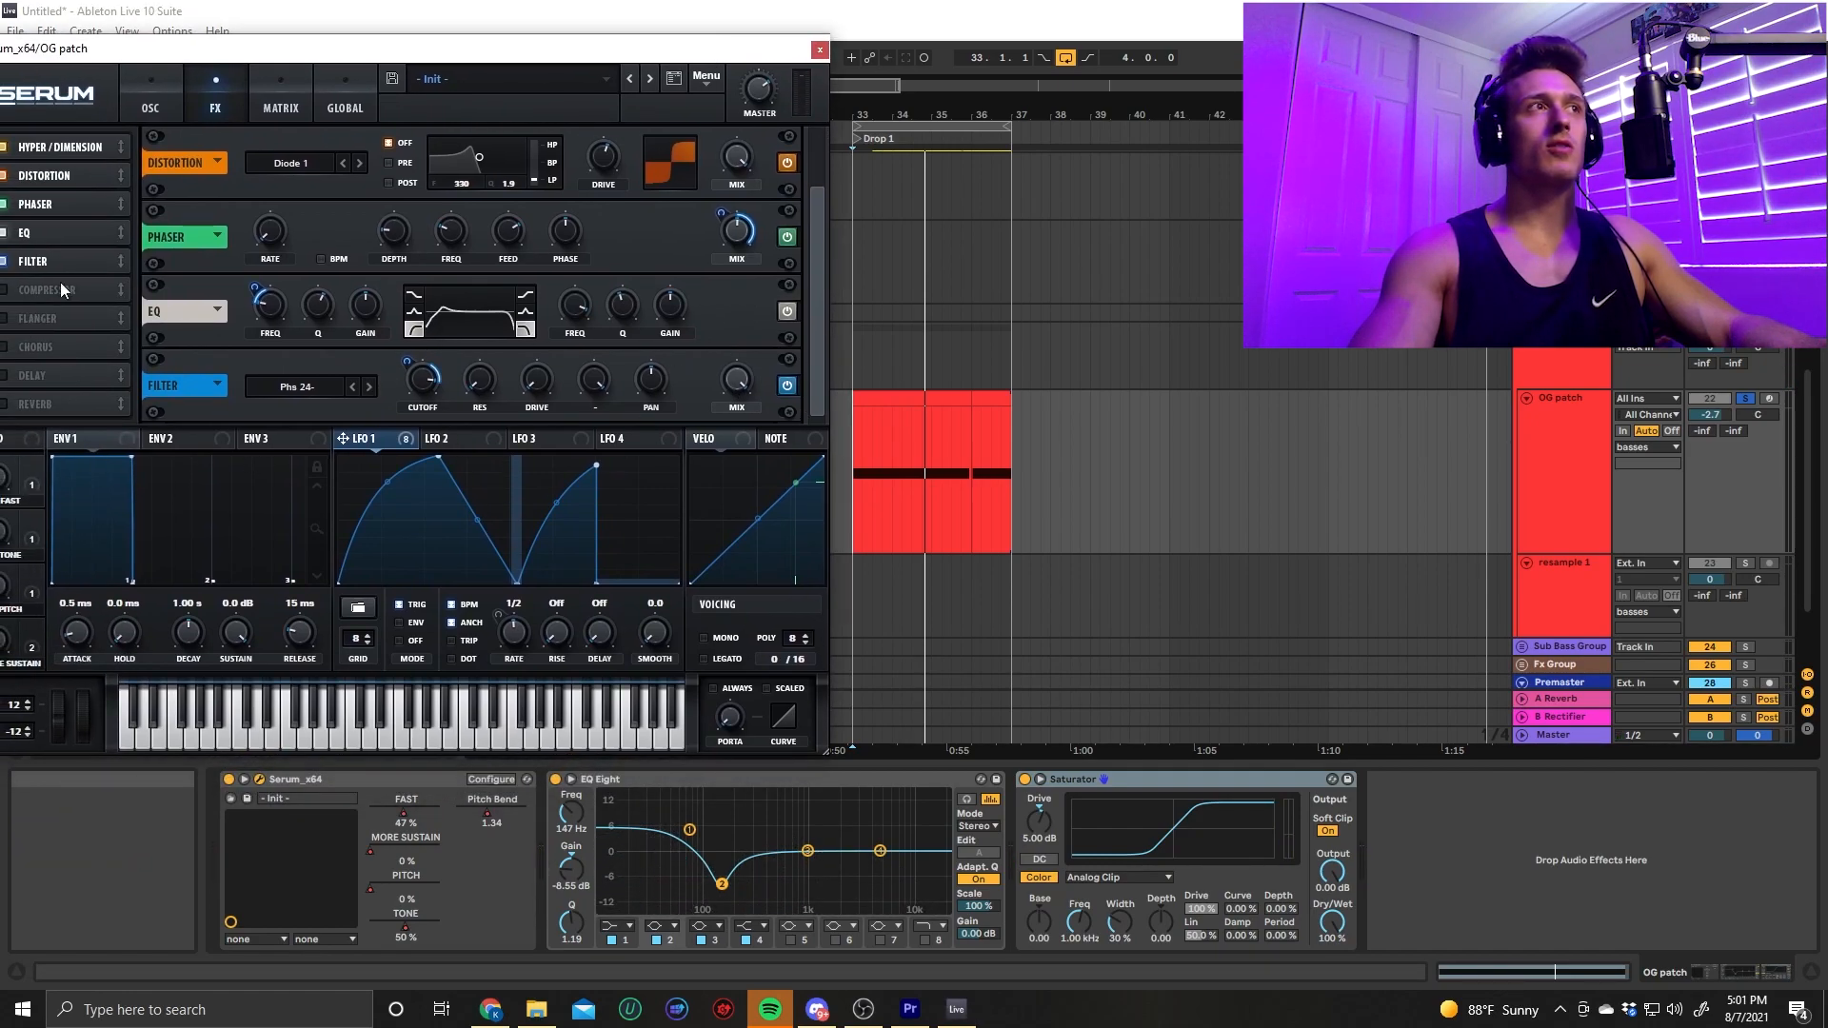
{"action": "left_click_drag", "start_coordinate": [310, 48], "coordinate": [408, 43]}
{"action": "left_click", "coordinate": [91, 285]}
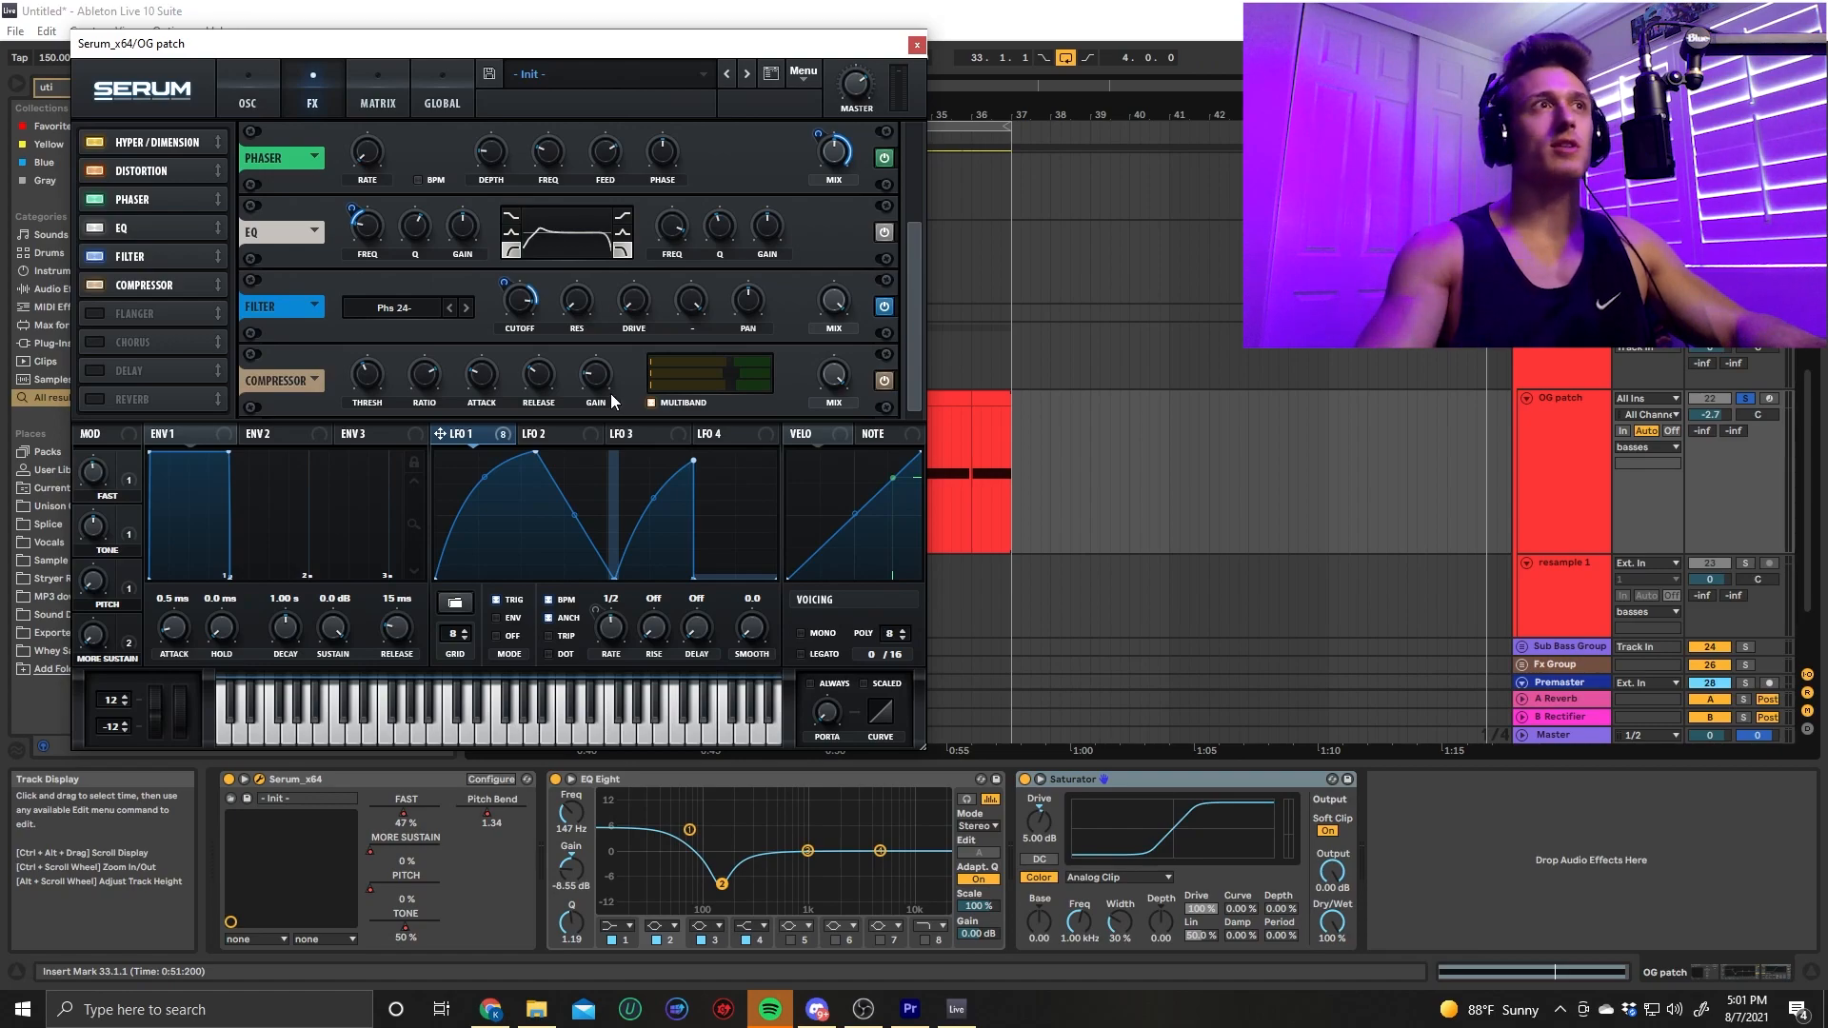
{"action": "left_click_drag", "start_coordinate": [772, 45], "coordinate": [719, 69]}
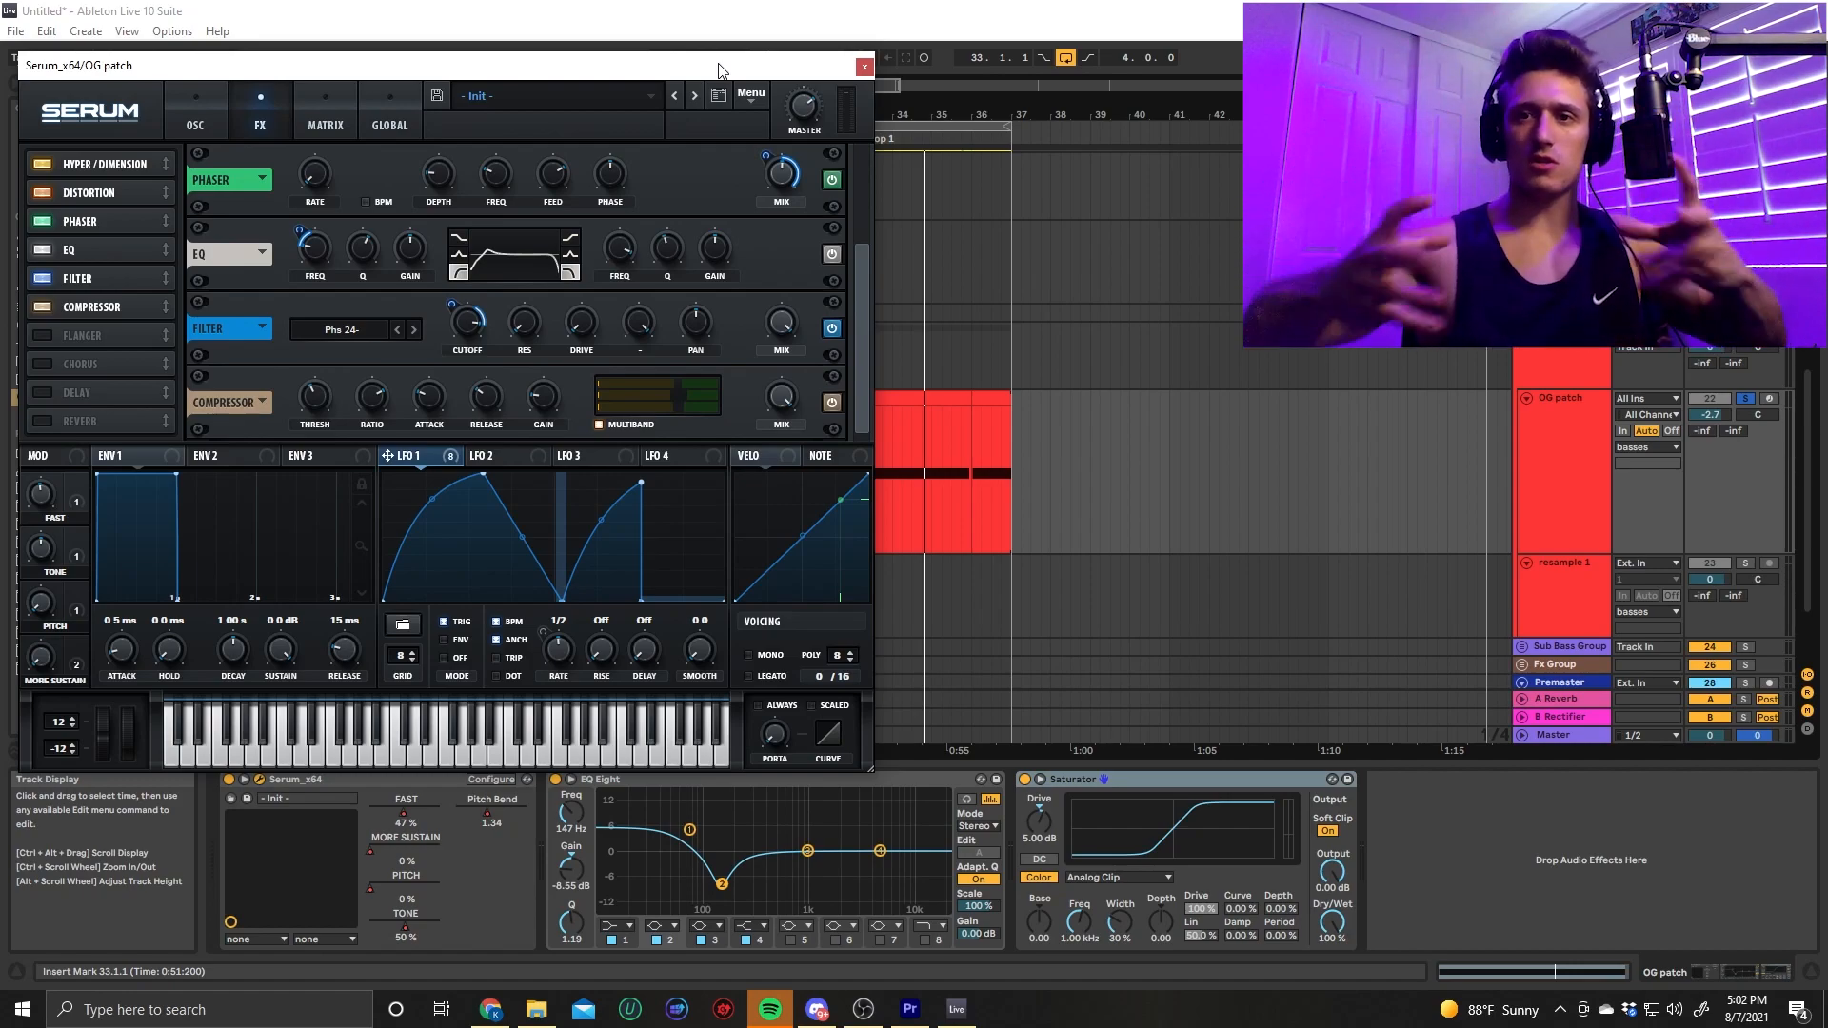
Play the clip while bypassing and re-enabling the multiband Compressor to compare the sound
{"action": "left_click", "coordinate": [834, 401]}
{"action": "key", "text": "space"}
{"action": "left_click", "coordinate": [834, 402]}
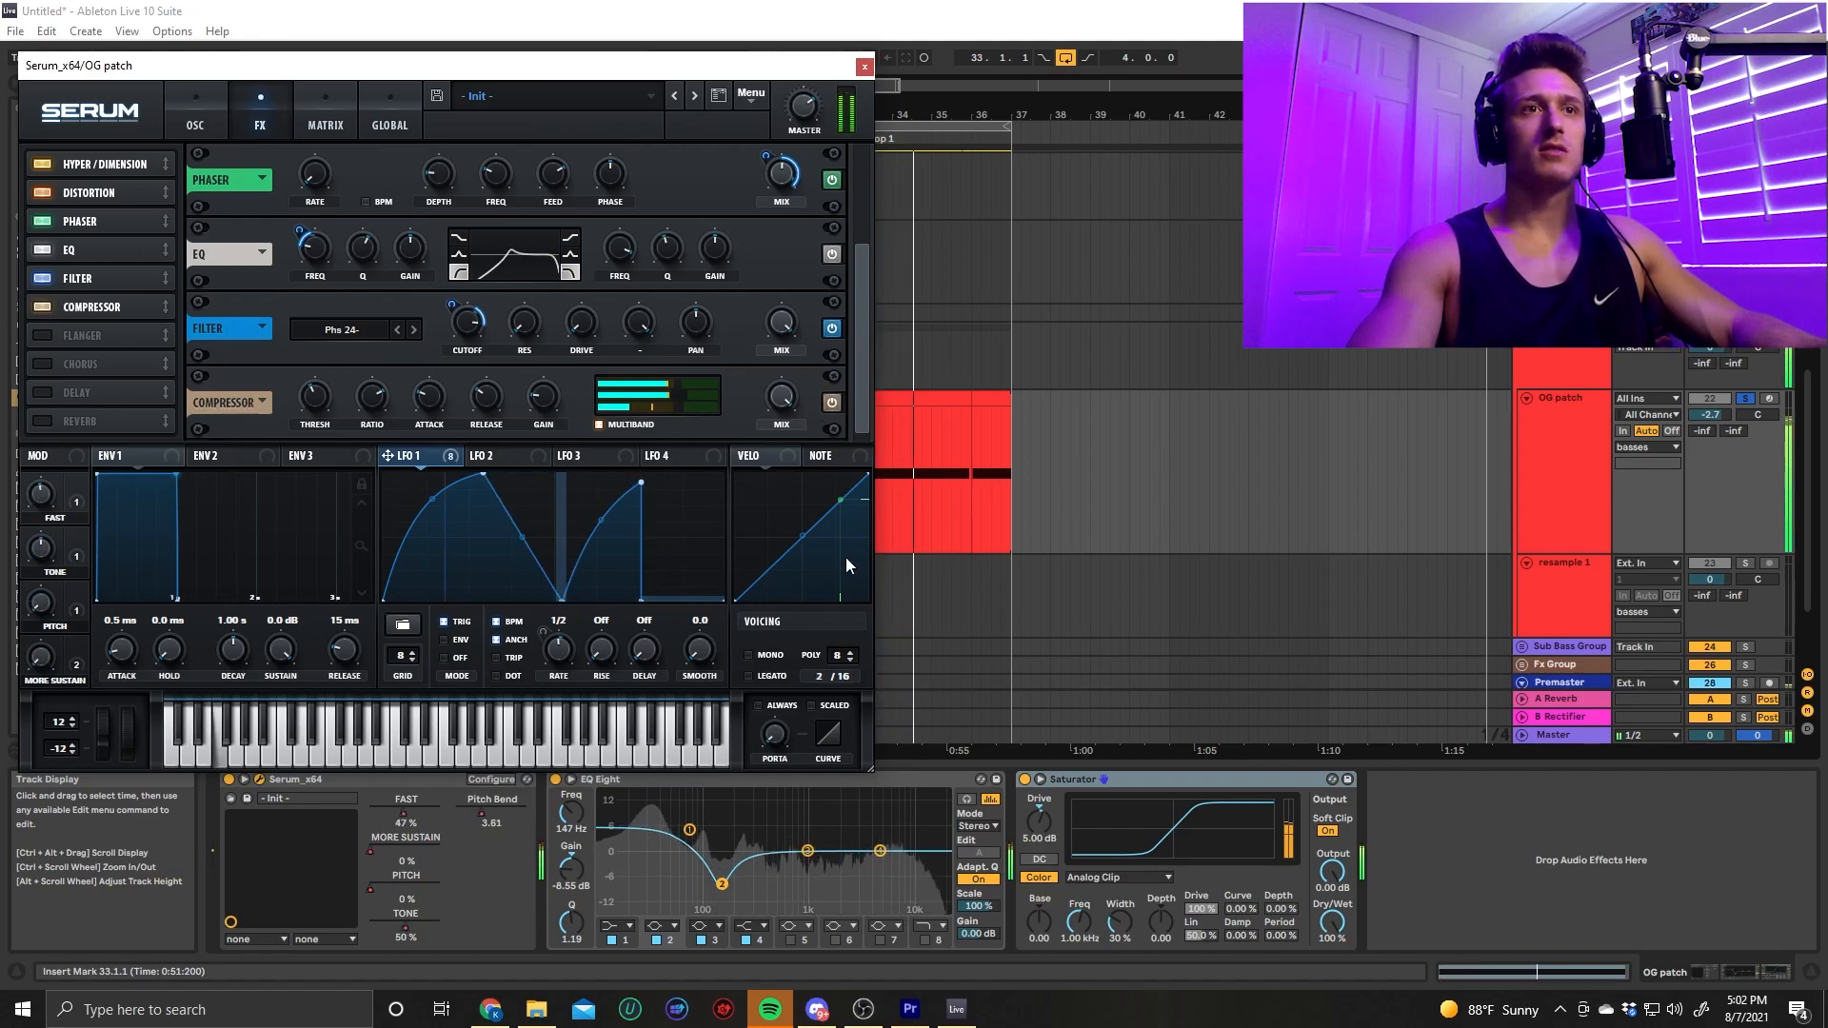
{"action": "key", "text": "space"}
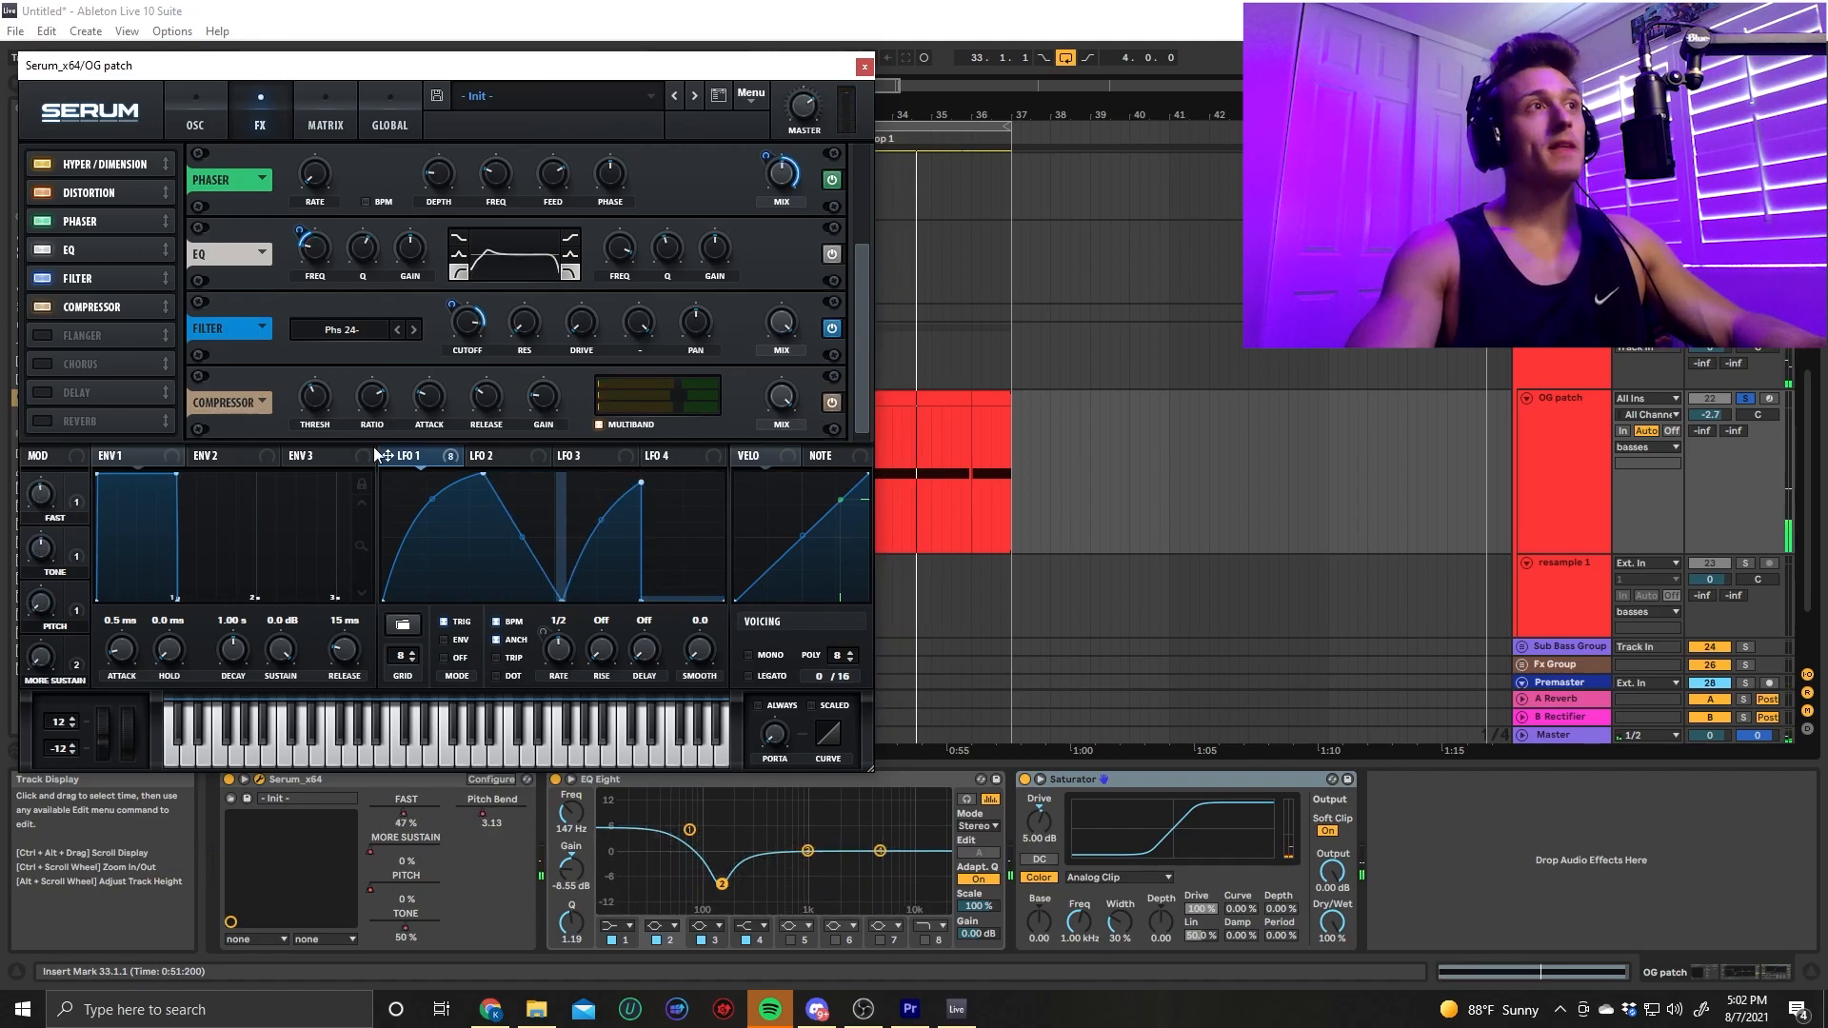
Switch Serum from the effects to the oscillator page and reposition its window to uncover the OG patch track header
{"action": "left_click_drag", "start_coordinate": [520, 78], "coordinate": [1481, 11]}
{"action": "left_click", "coordinate": [1166, 59]}
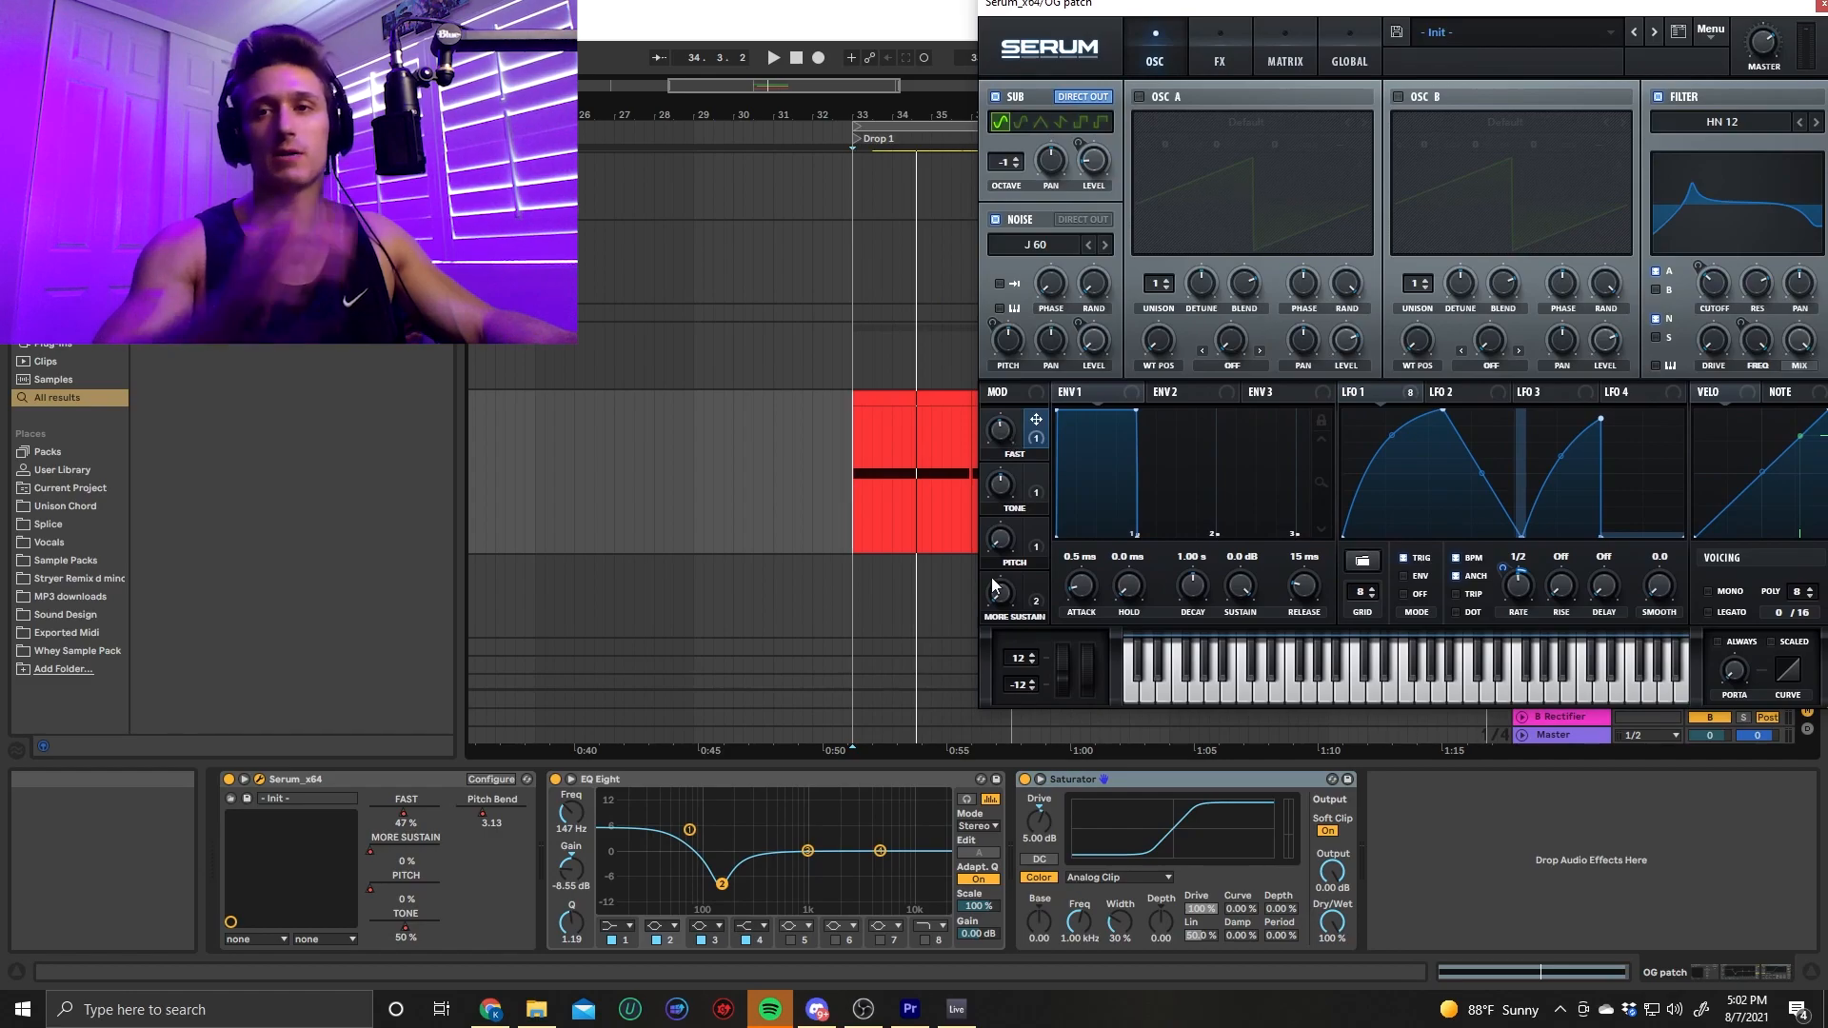
{"action": "left_click_drag", "start_coordinate": [1357, 17], "coordinate": [311, 54]}
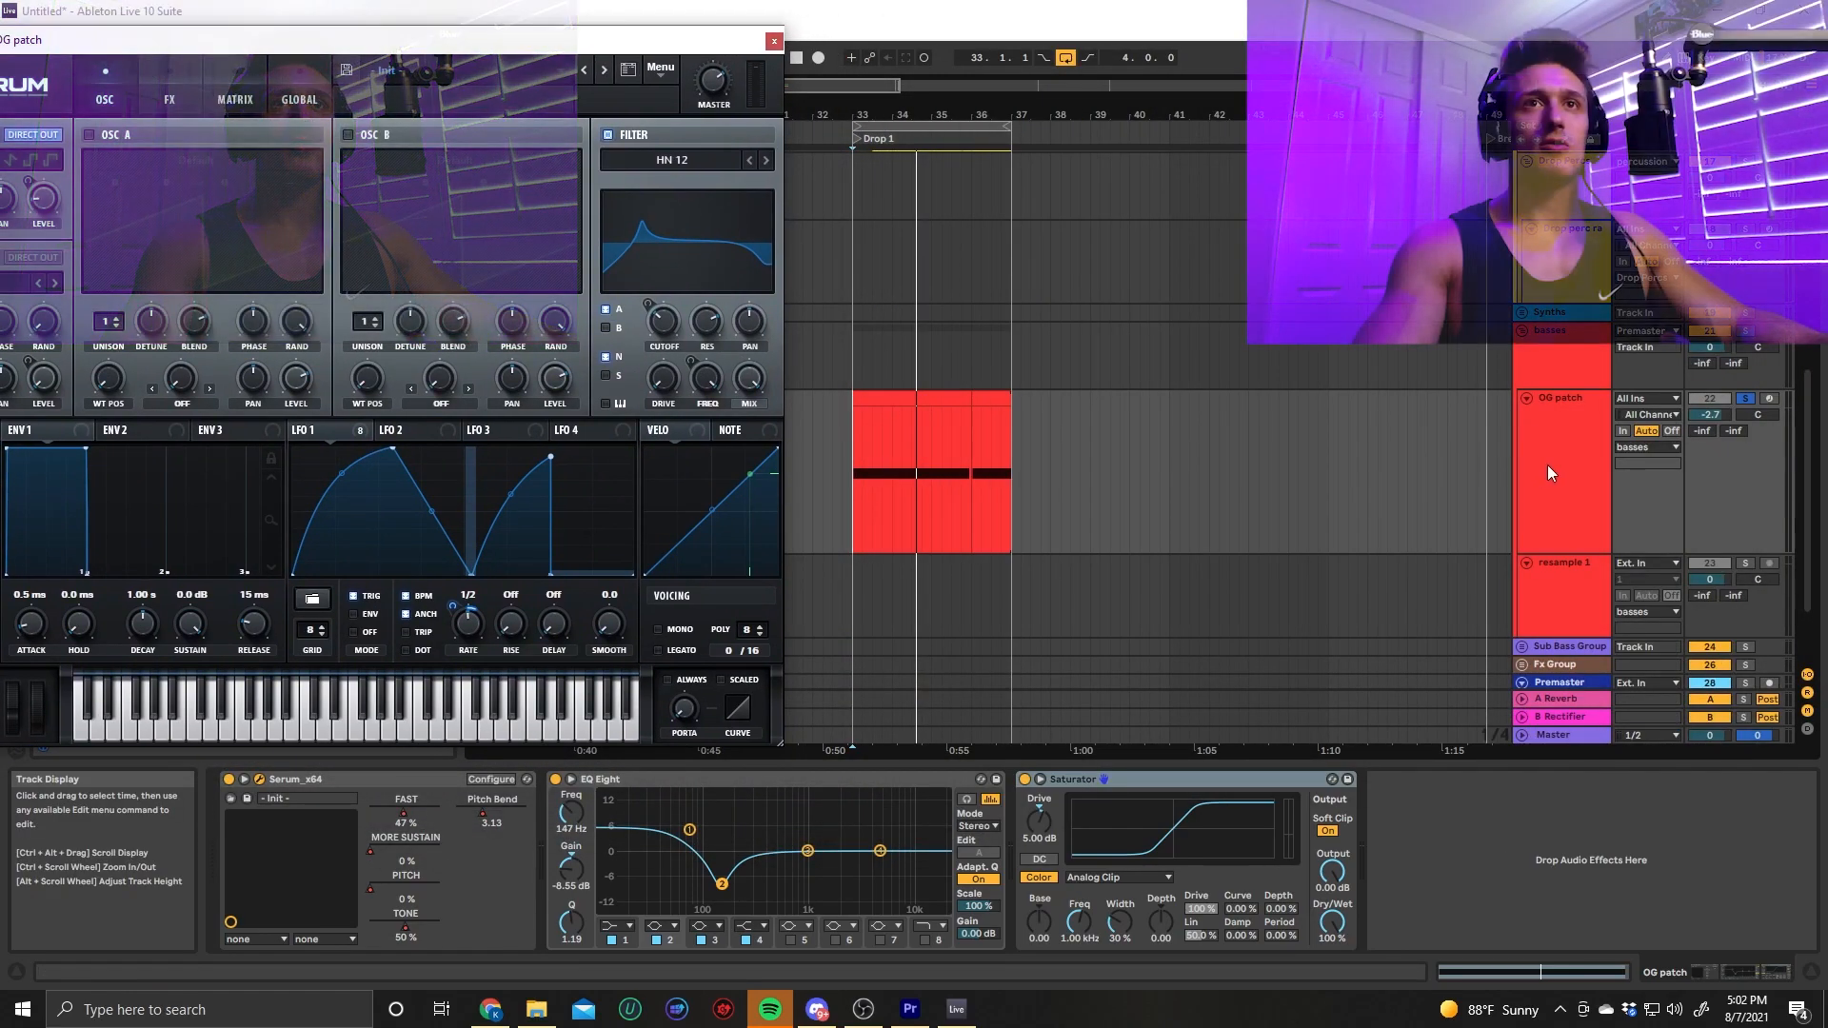
Examine the OG patch track's automation lanes for the Serum macros and pitch bend, and hide them again
{"action": "left_click", "coordinate": [1537, 467]}
{"action": "scroll", "coordinate": [1248, 501], "scroll_direction": "down", "scroll_amount": 1}
{"action": "key", "text": "a"}
{"action": "scroll", "coordinate": [1047, 523], "scroll_direction": "down", "scroll_amount": 3}
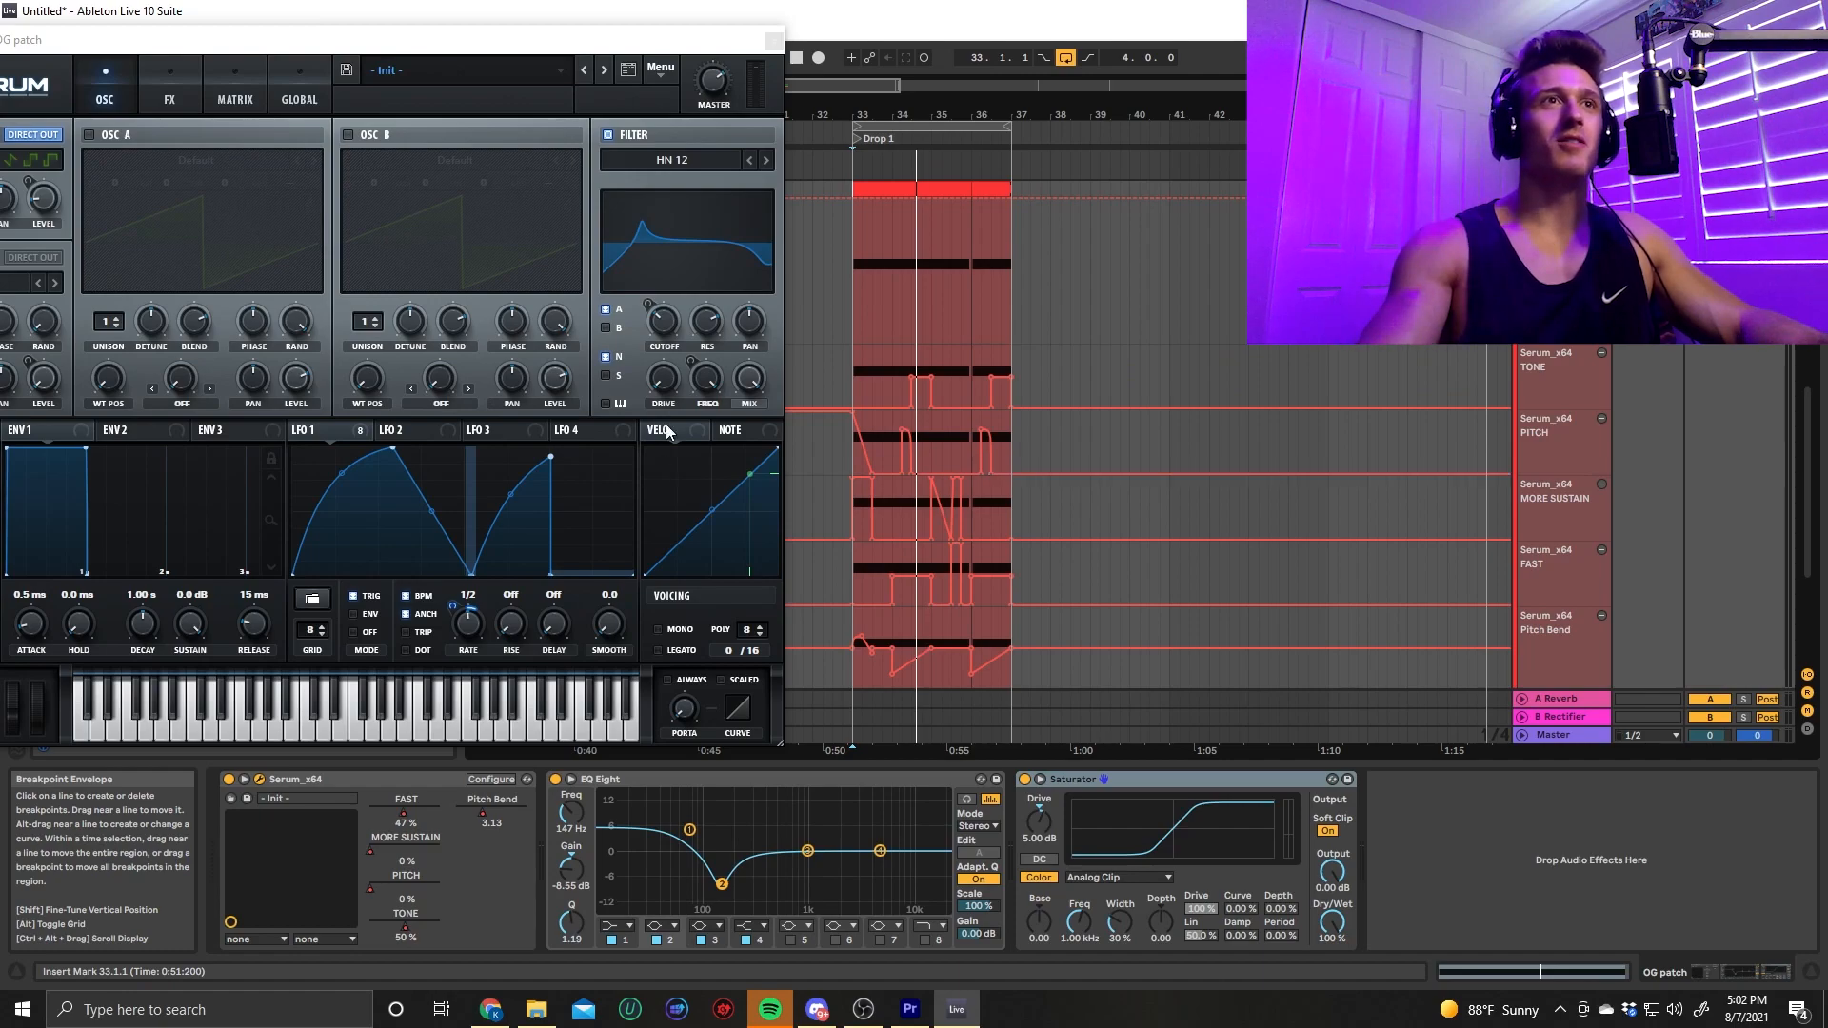
{"action": "key", "text": "a"}
Rename Serum's FAST macro to LFO RATE
{"action": "left_click_drag", "start_coordinate": [515, 44], "coordinate": [819, 79]}
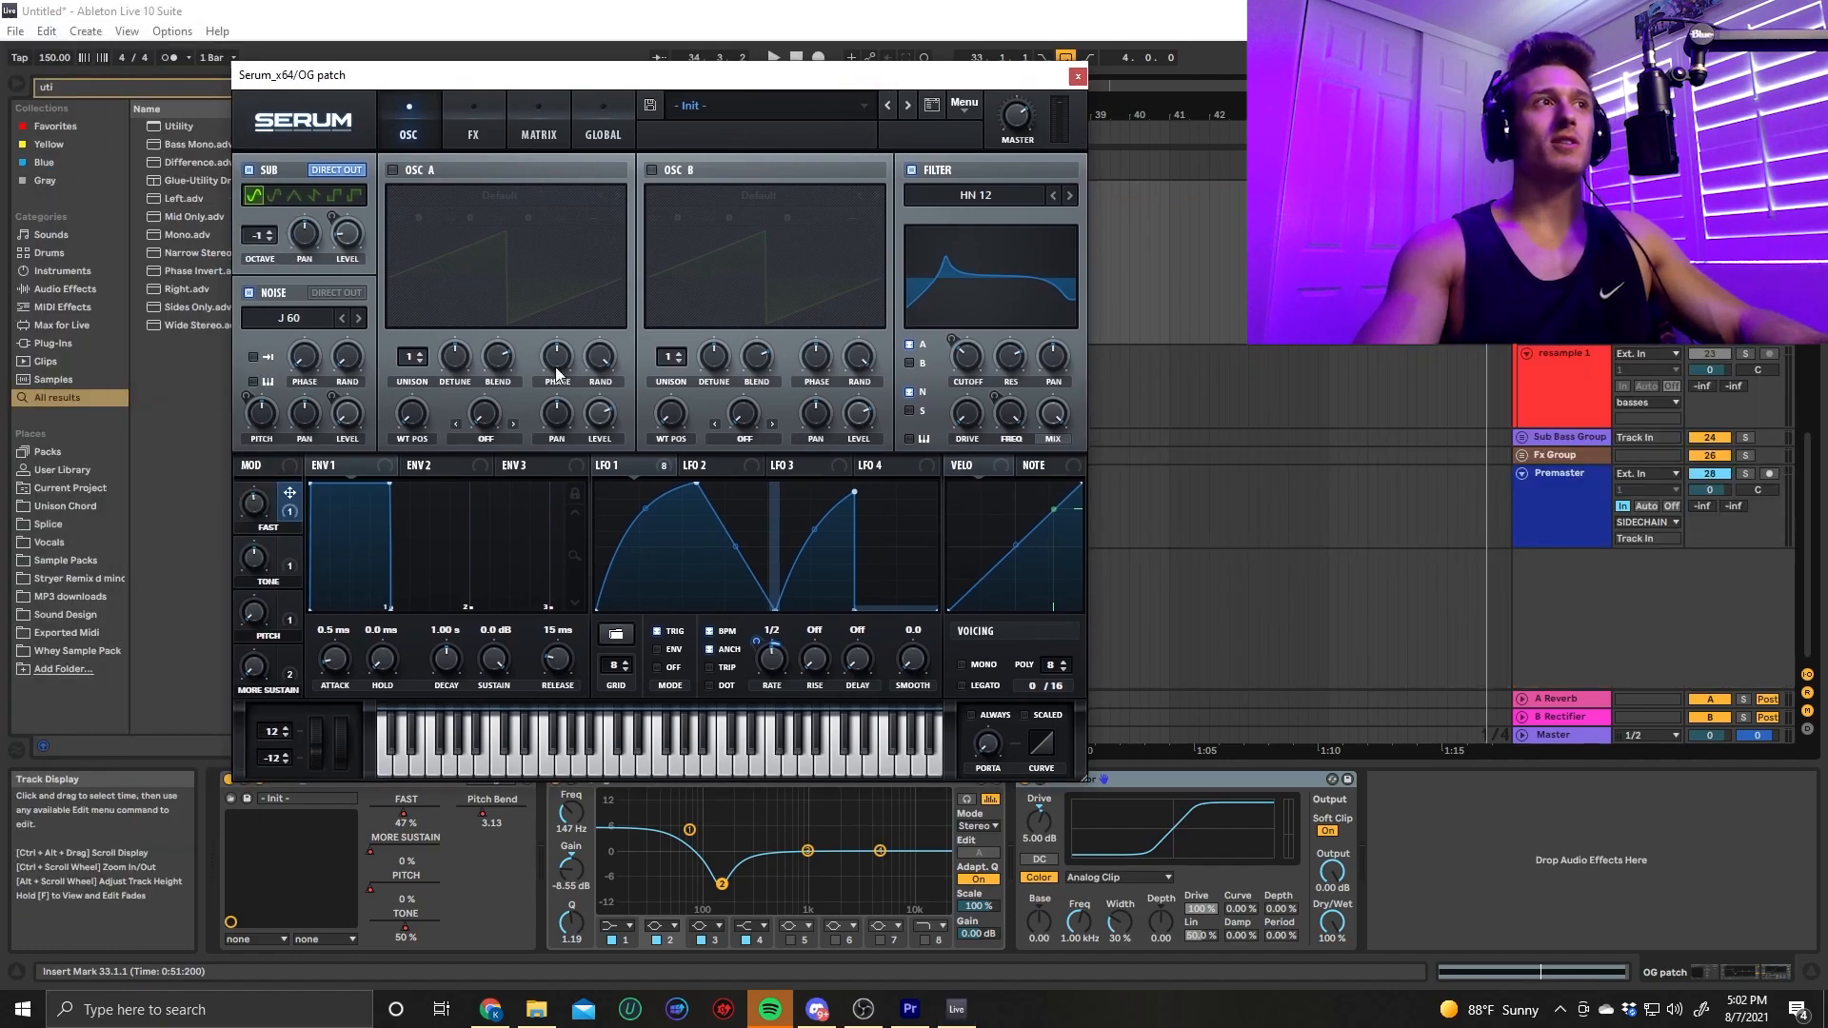
{"action": "type", "text": "LF"}
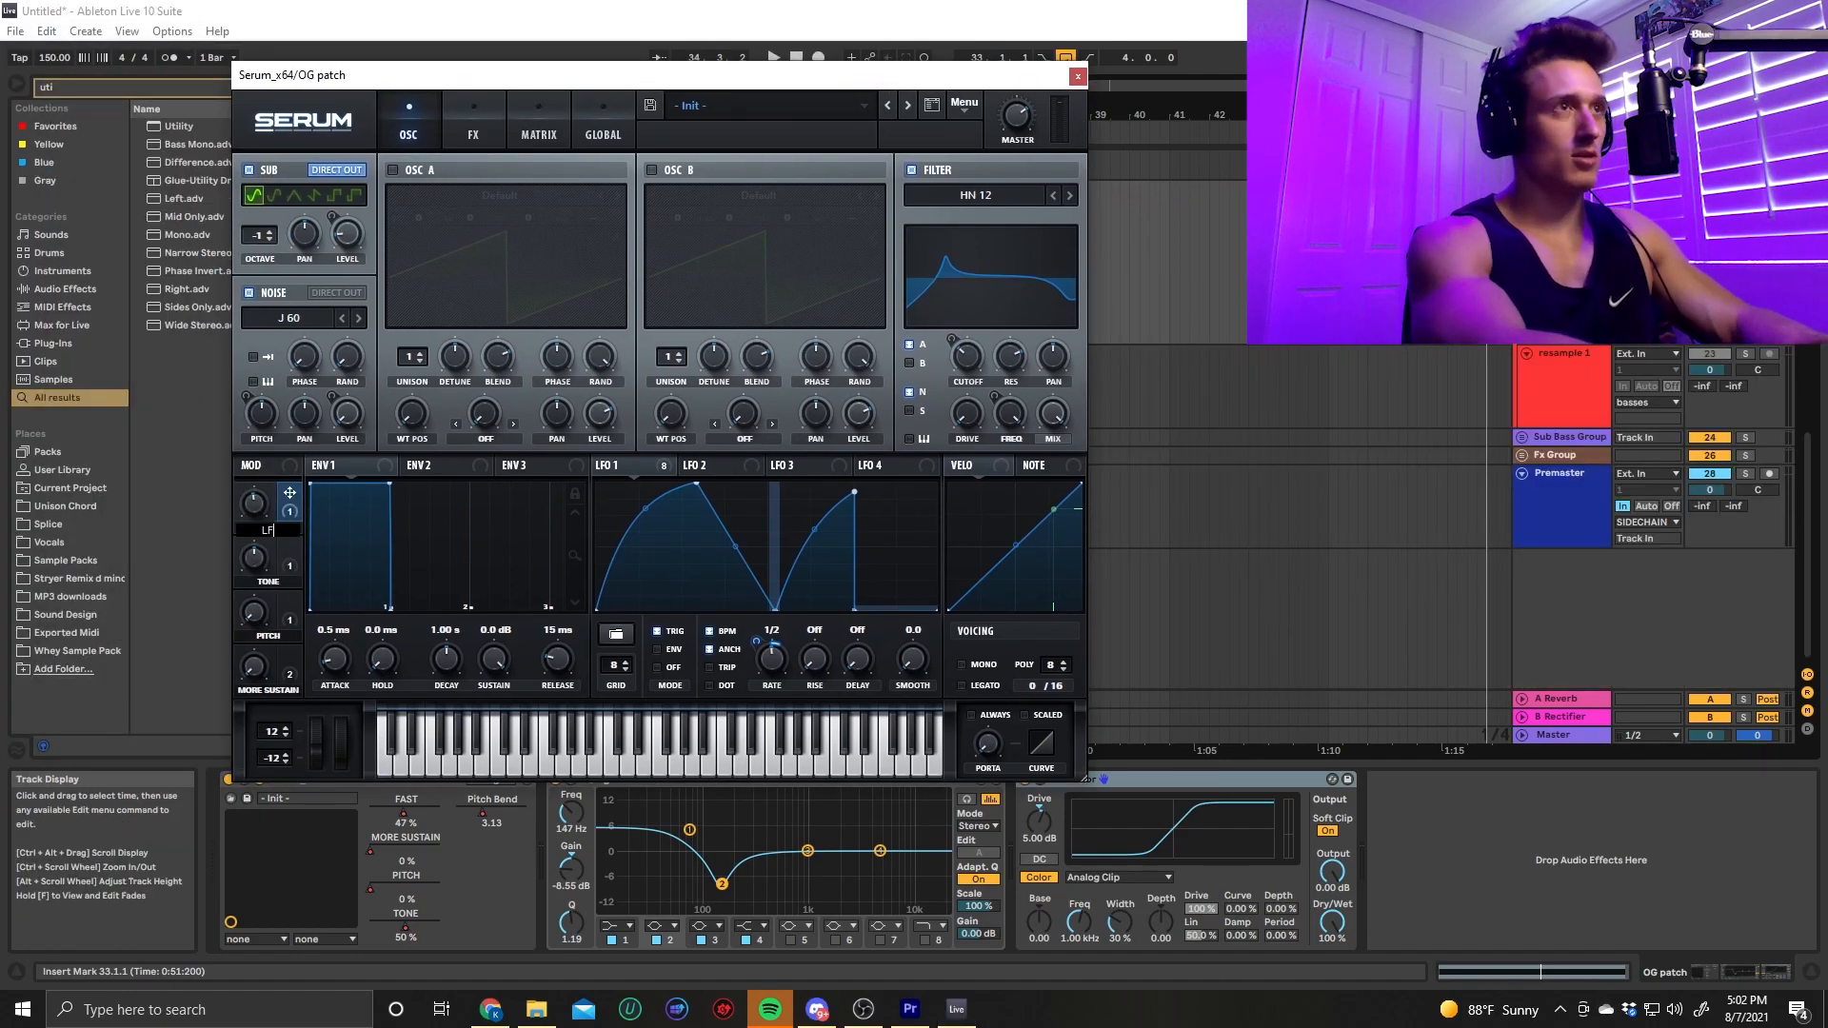
{"action": "type", "text": "O RATE"}
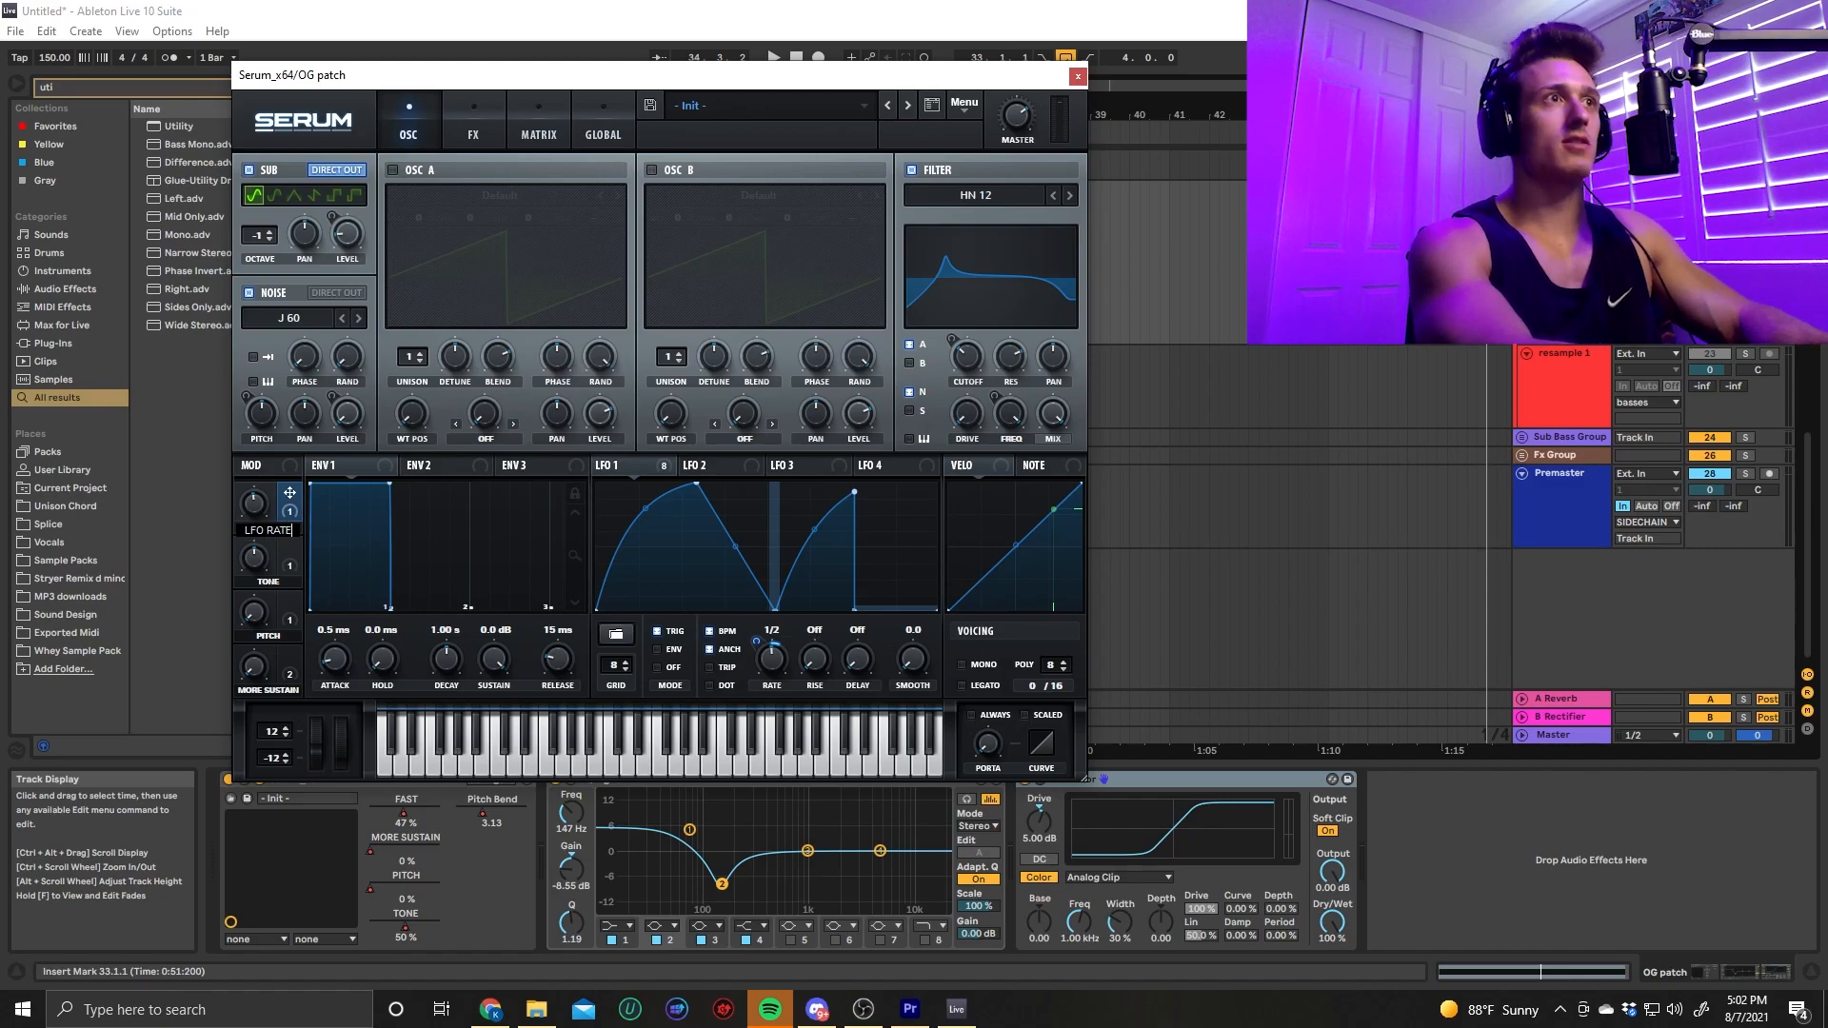
{"action": "key", "text": "Return"}
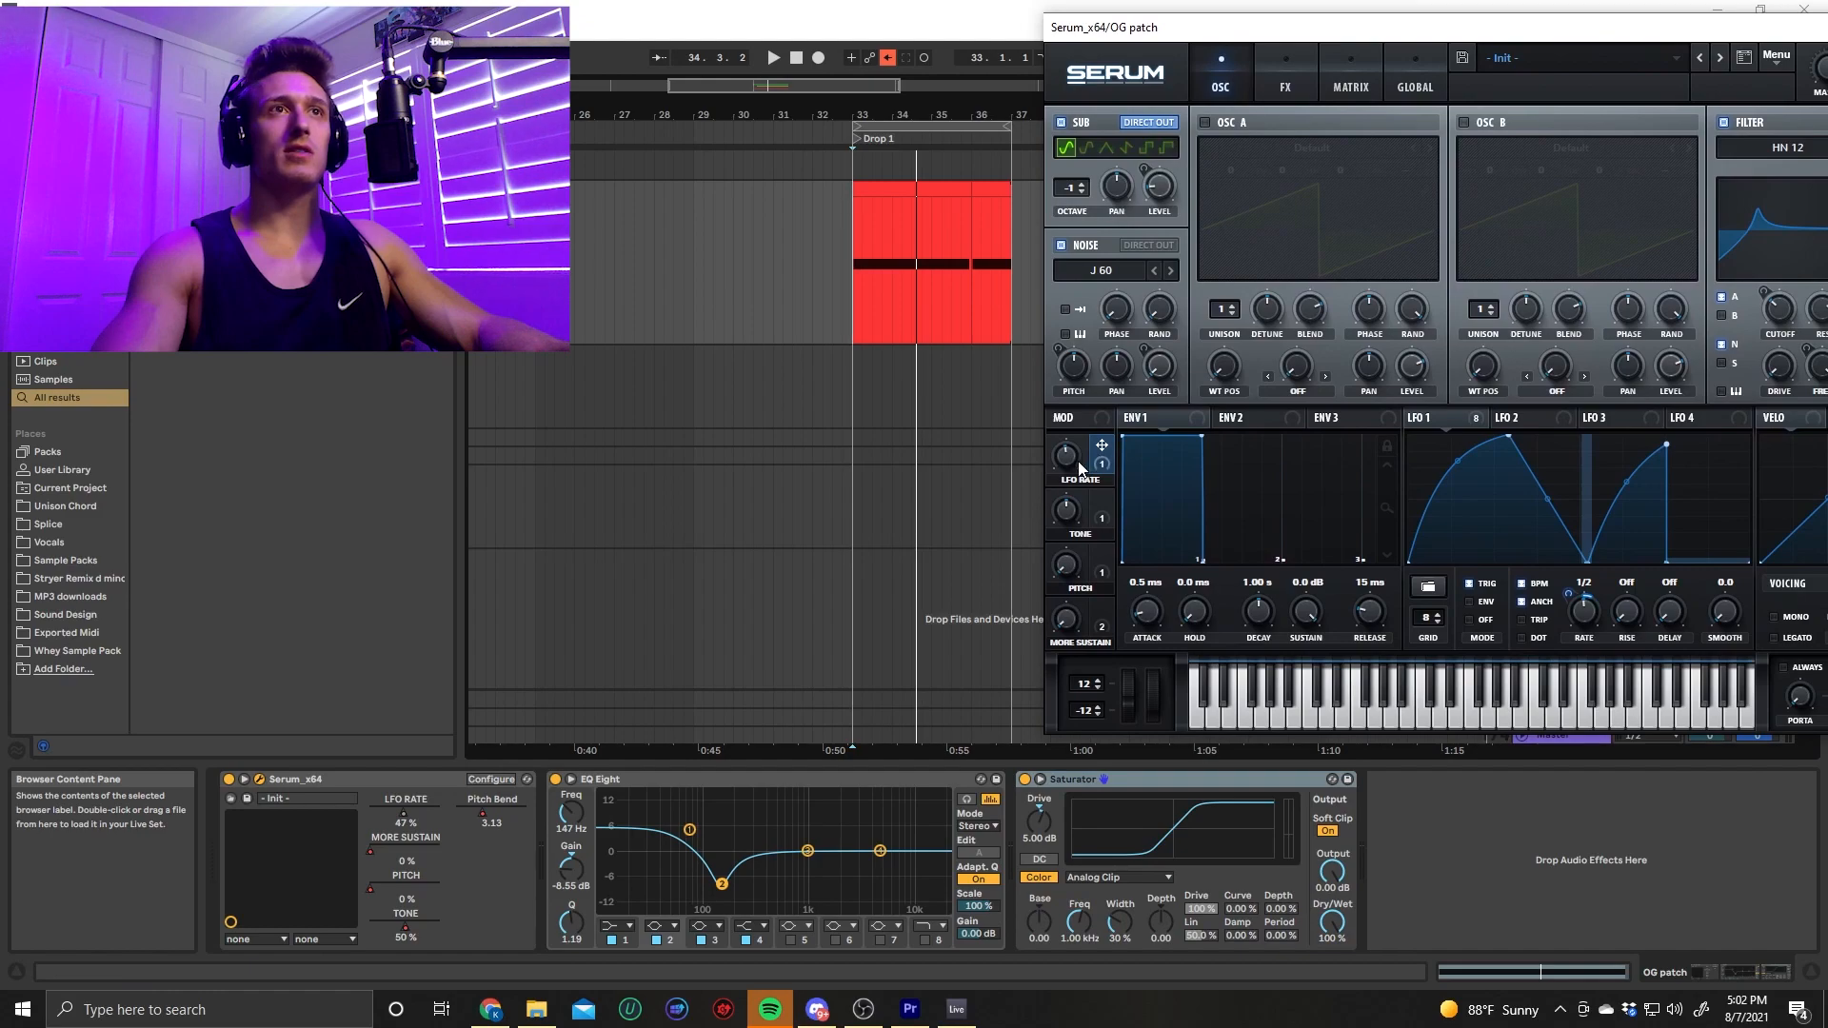
Play the clip with the LFO RATE macro raised to 100%, and re-enable the overridden automation for another listen
{"action": "key", "text": "space"}
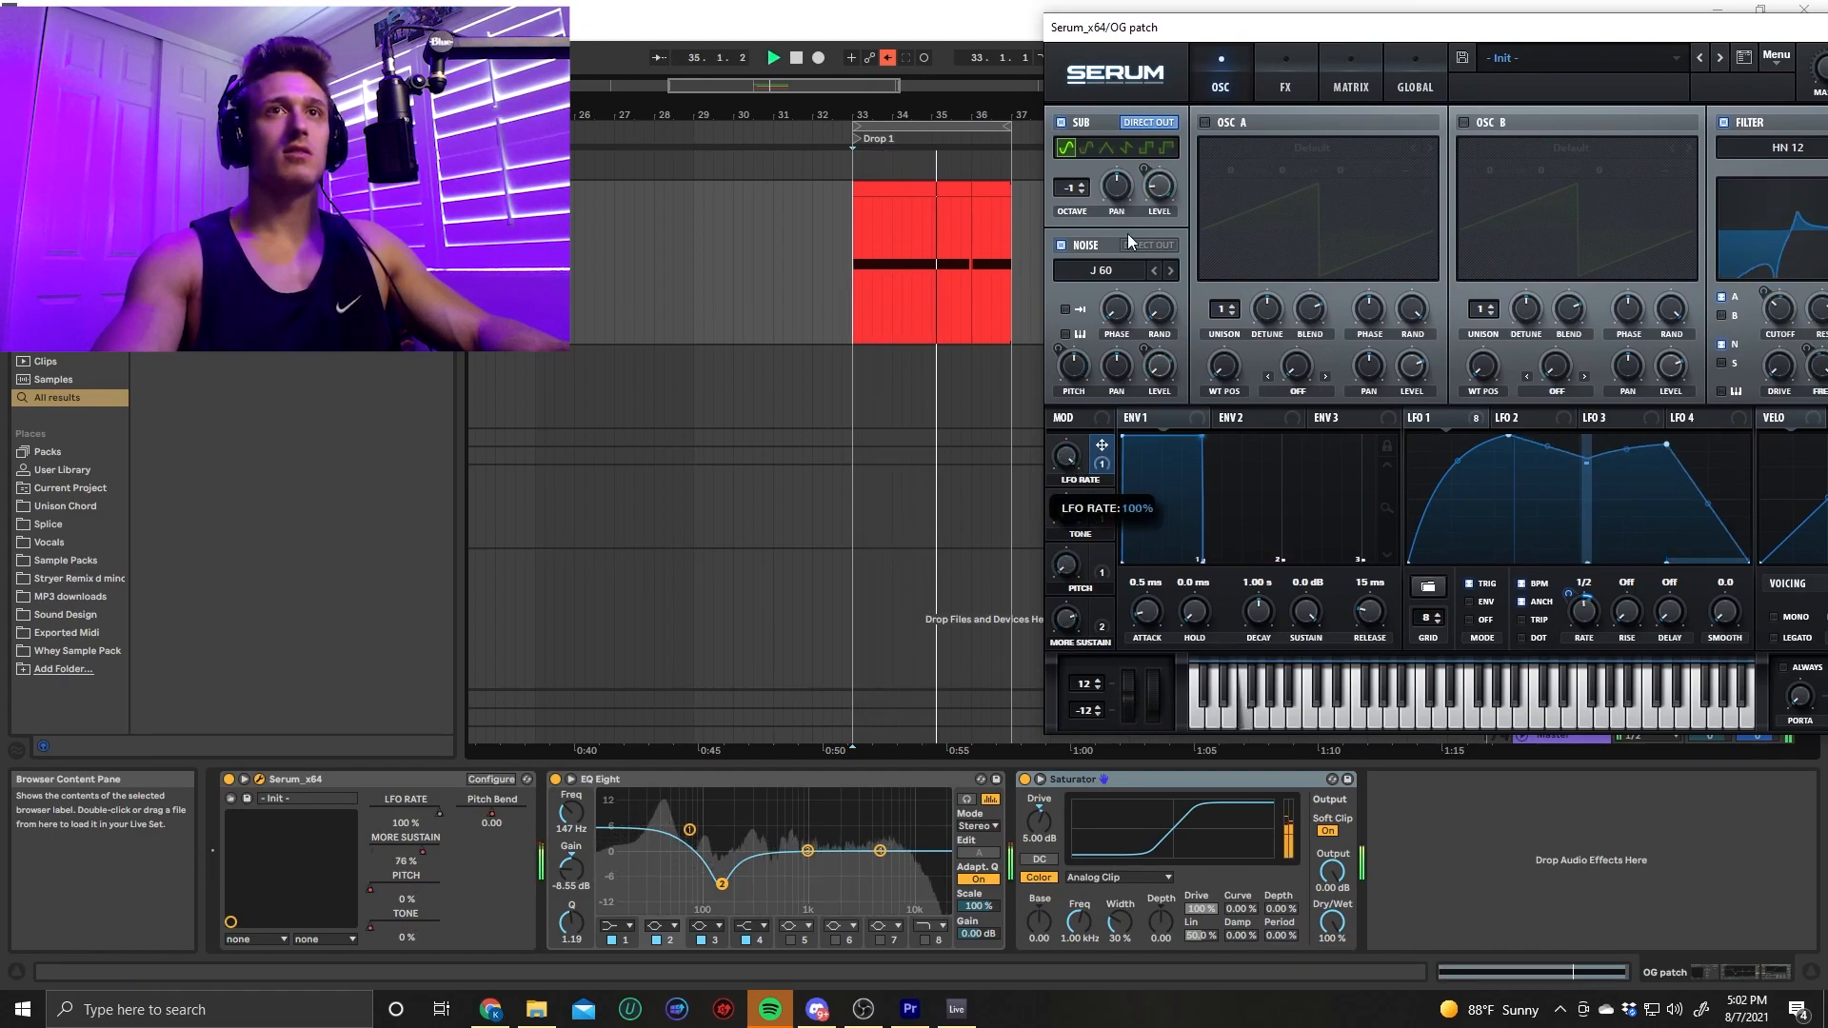
{"action": "left_click", "coordinate": [890, 59]}
{"action": "key", "text": "space"}
{"action": "key", "text": "space"}
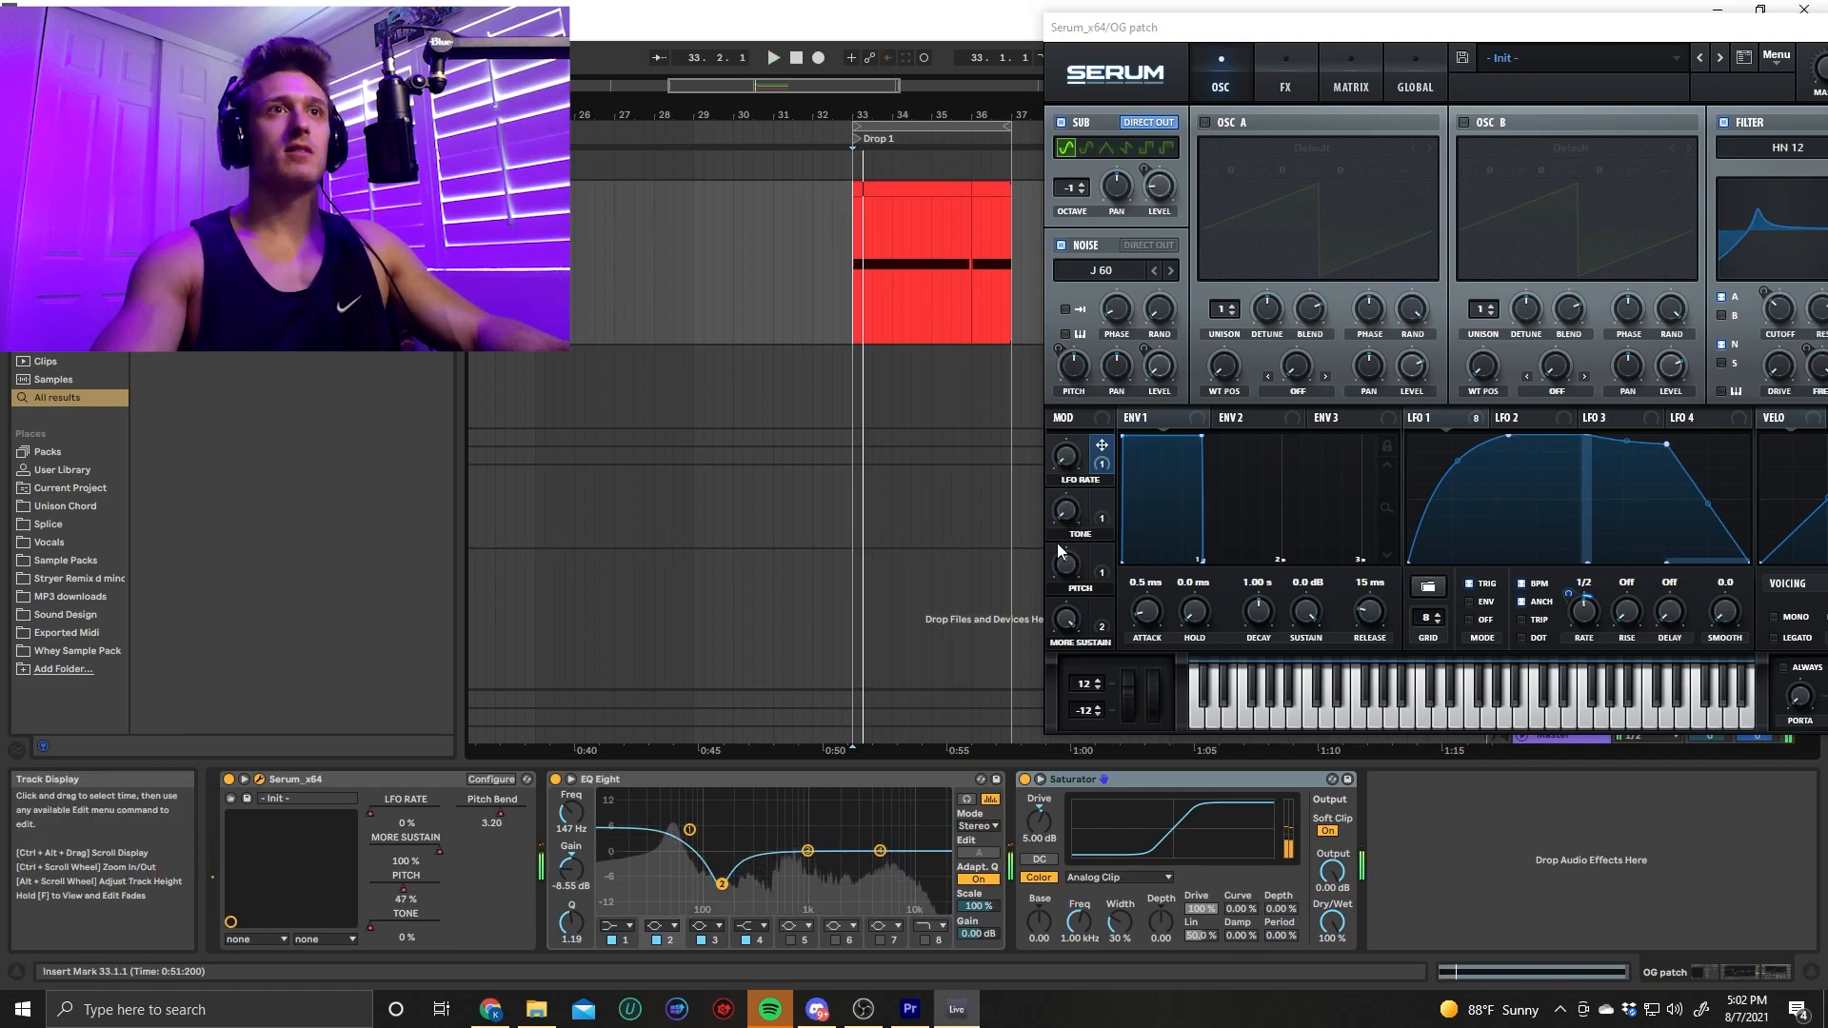
Show Serum's effects page and turn the TONE macro down during playback to hear what it controls
{"action": "left_click", "coordinate": [1307, 78]}
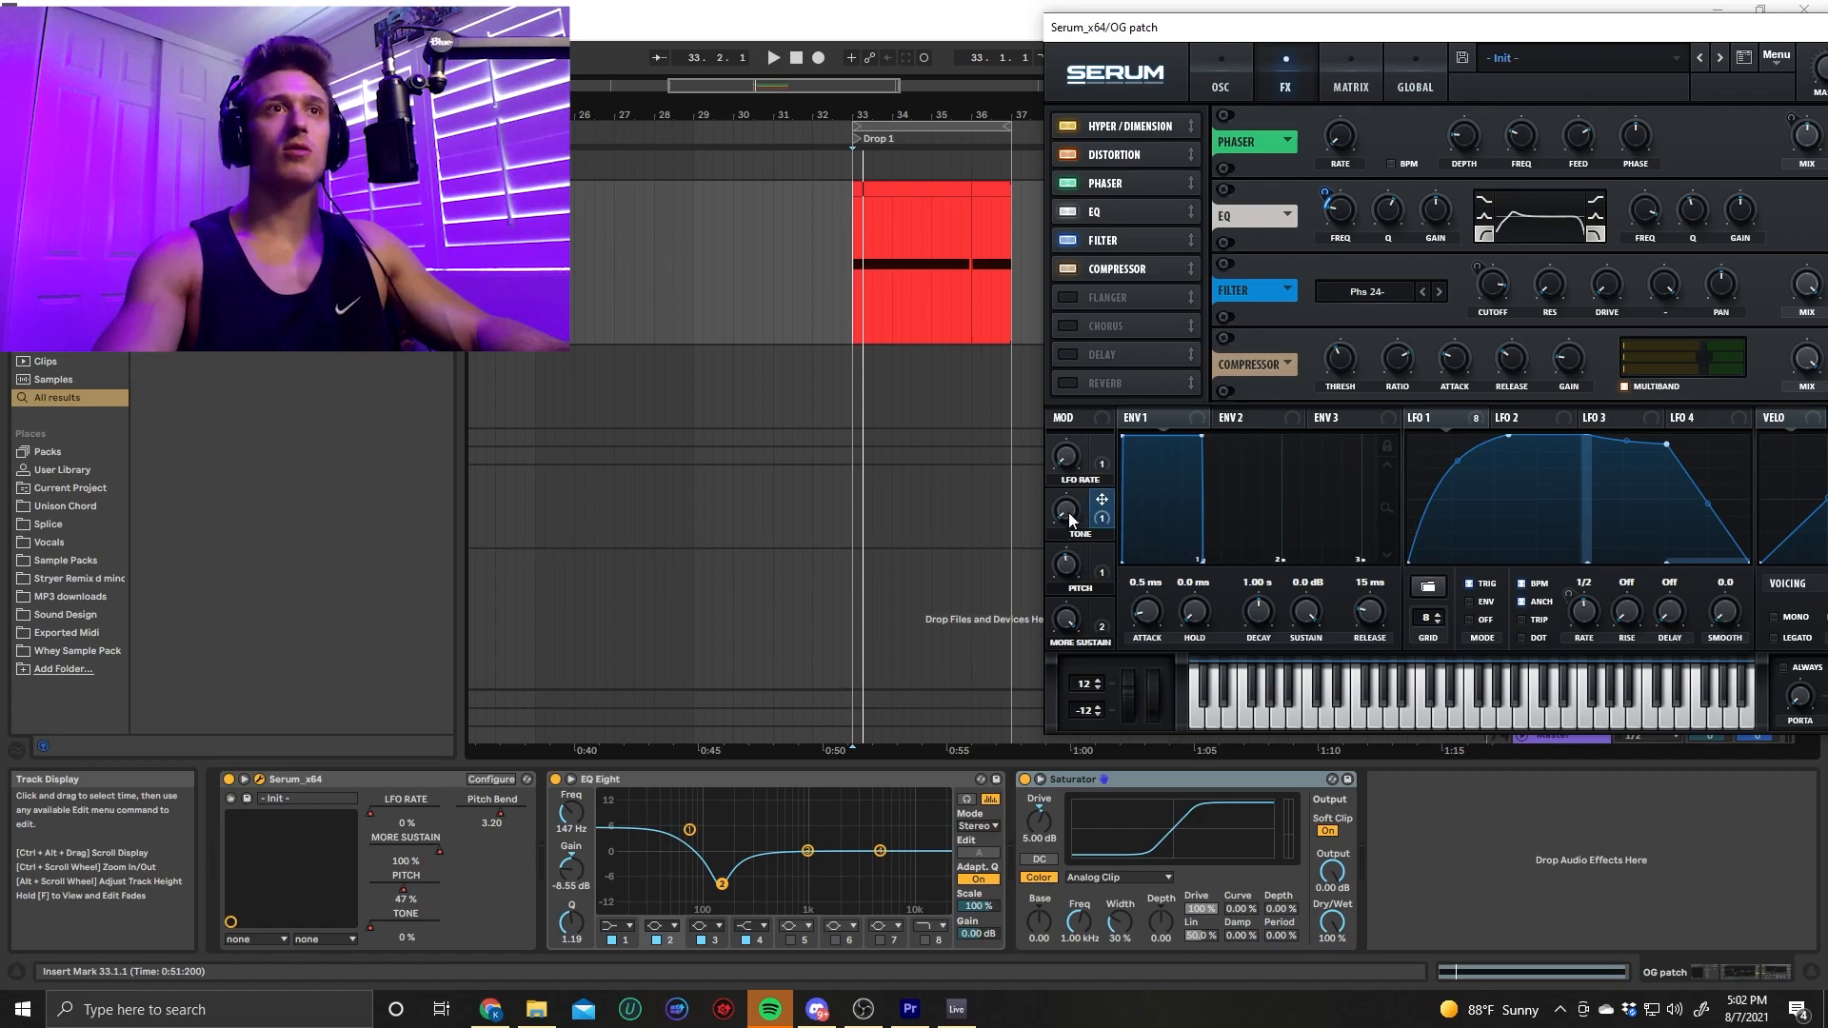
{"action": "key", "text": "space"}
{"action": "left_click_drag", "start_coordinate": [1070, 519], "coordinate": [1070, 682]}
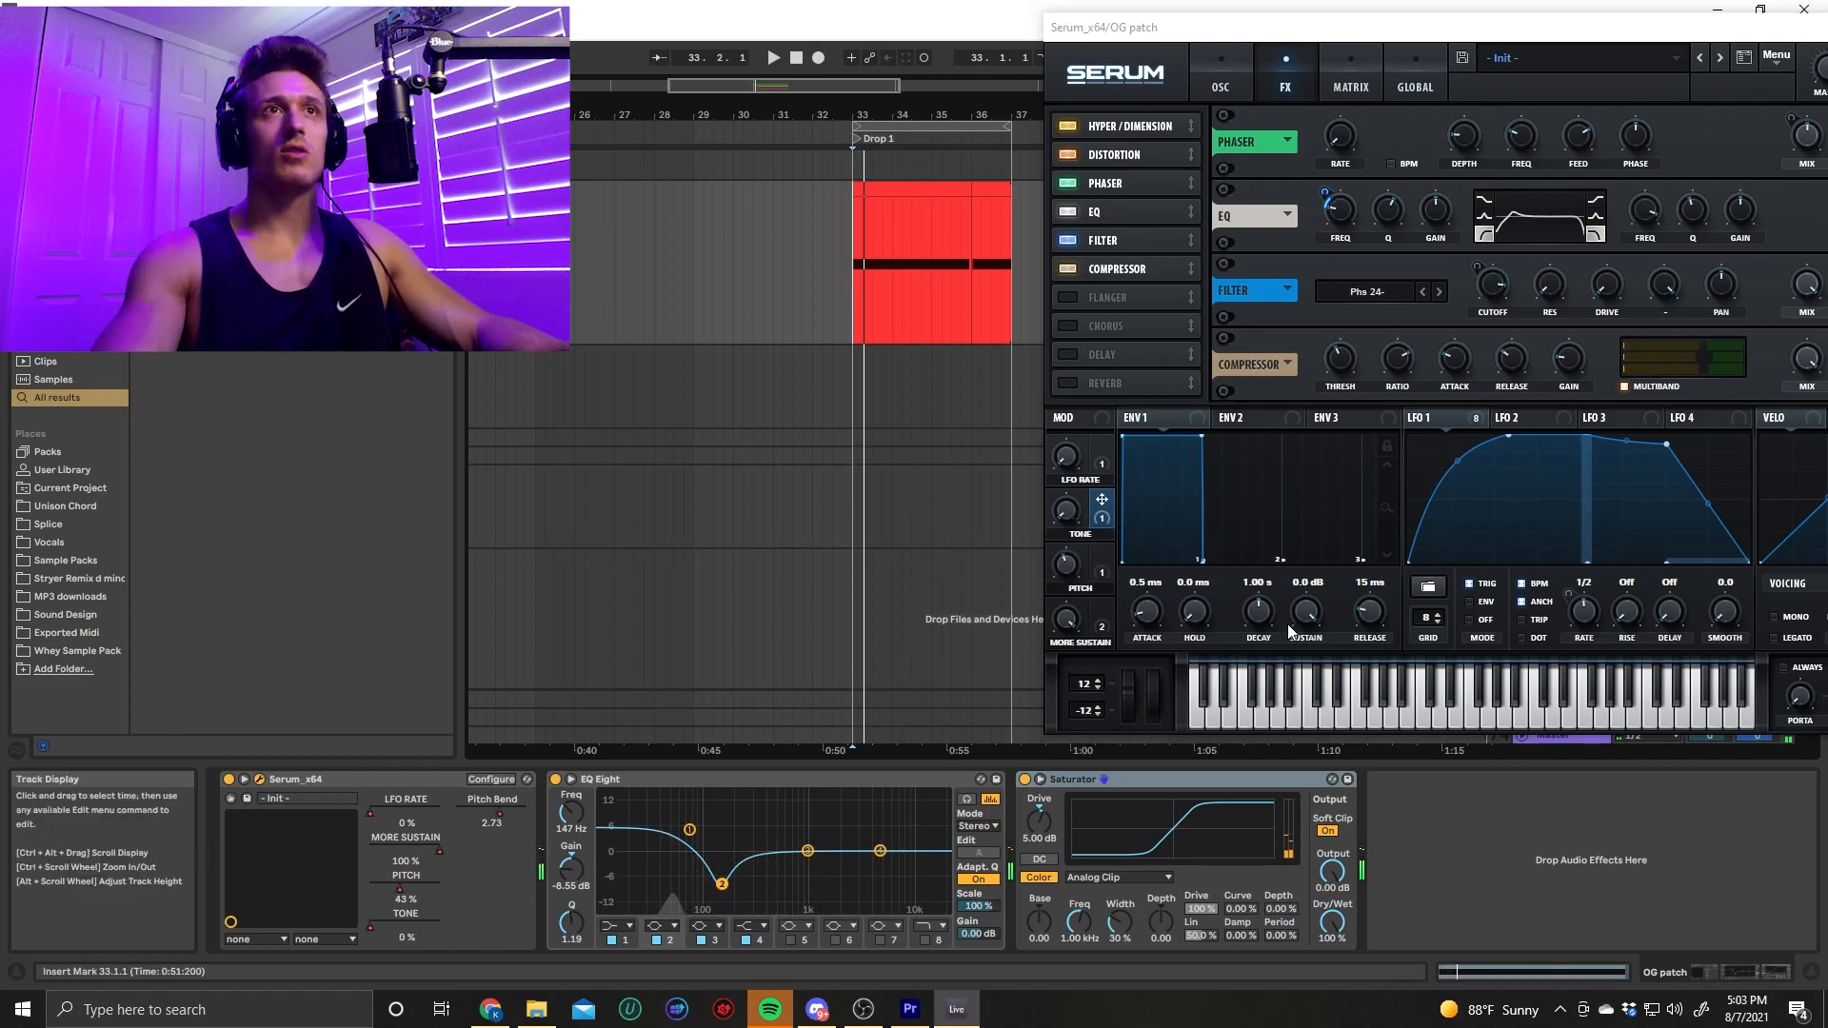
Play the clip with the PITCH macro at 100% on the oscillator page, and re-enable the overridden automation
{"action": "left_click", "coordinate": [1221, 86]}
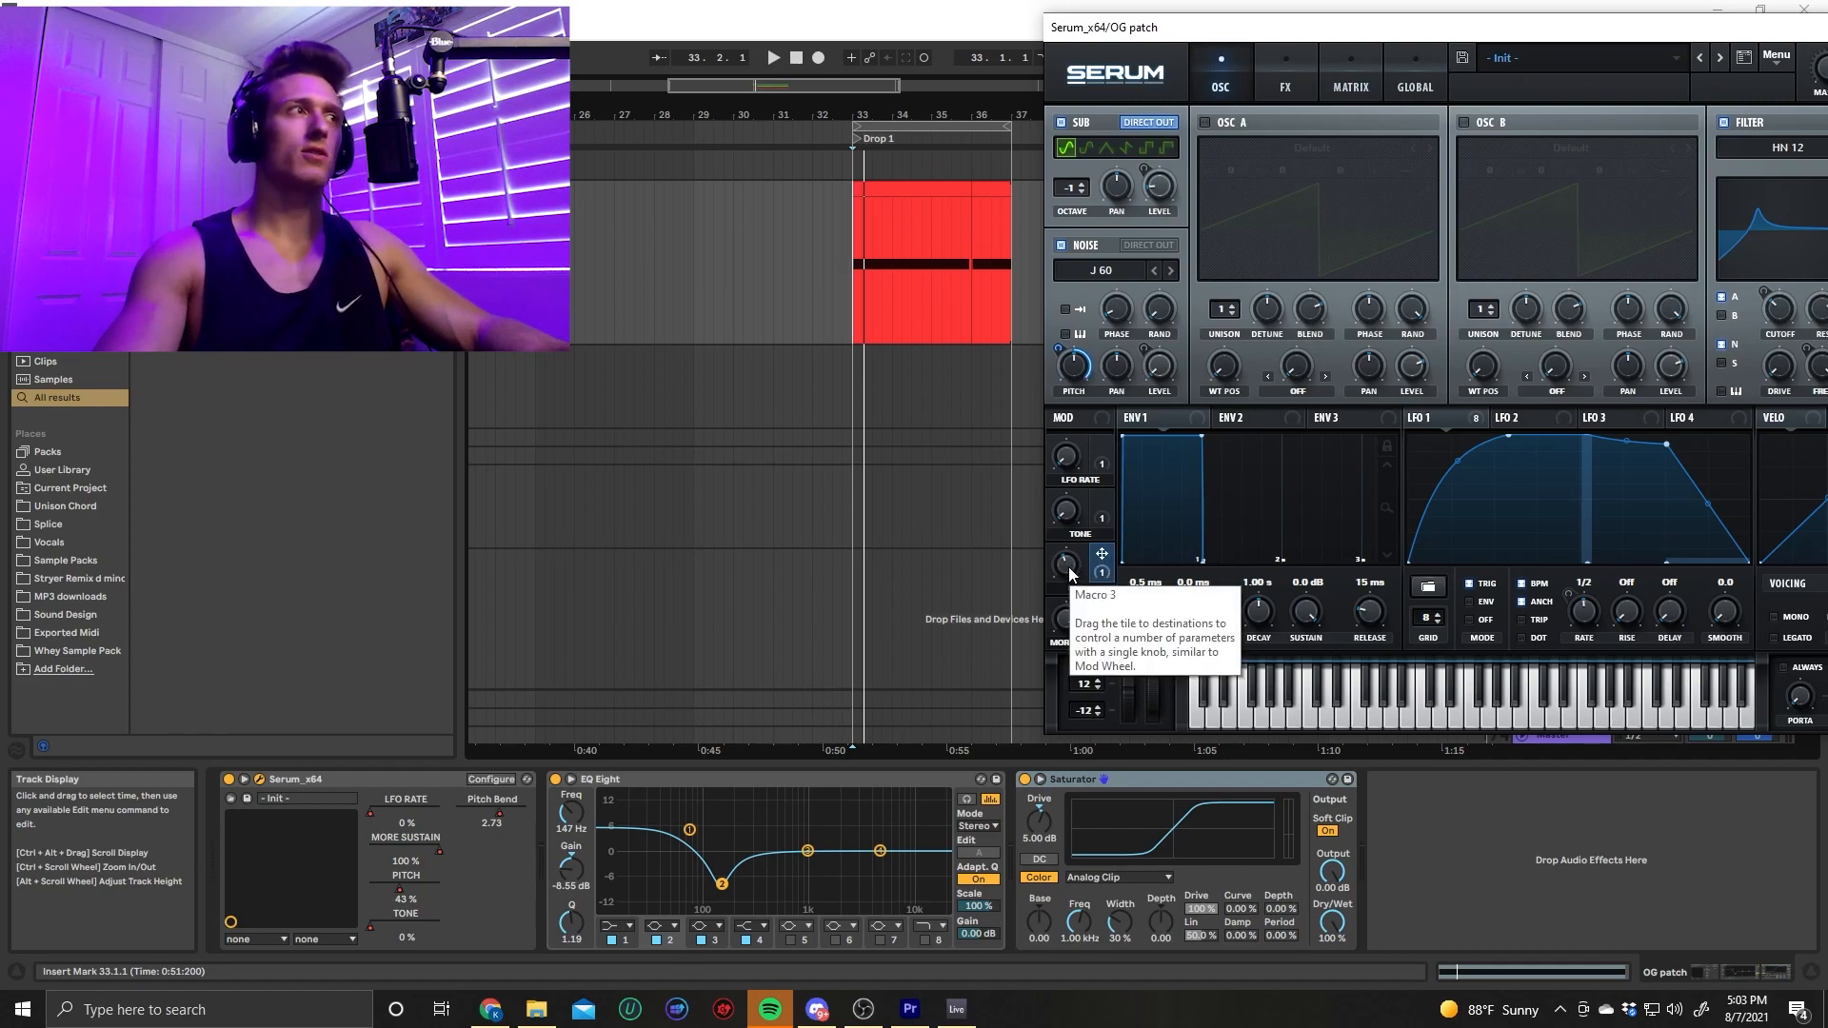
{"action": "left_click_drag", "start_coordinate": [1071, 574], "coordinate": [1074, 514]}
{"action": "key", "text": "space"}
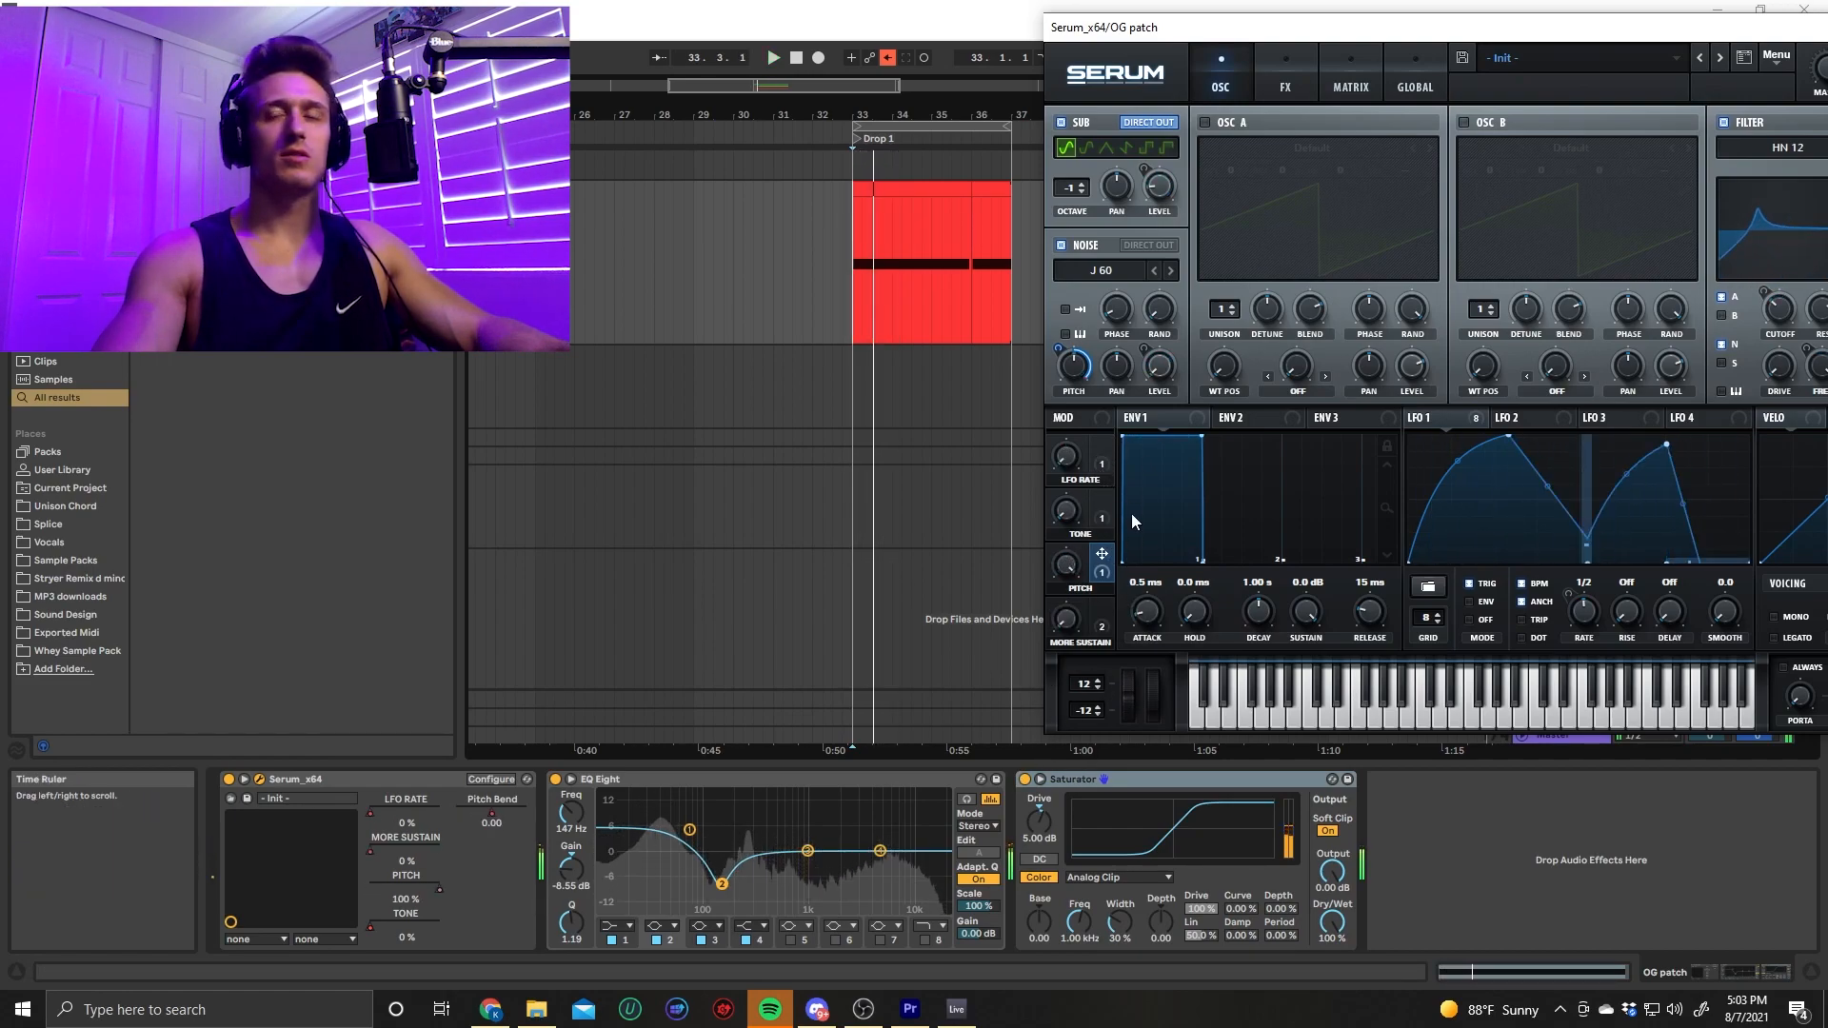
{"action": "left_click", "coordinate": [888, 58]}
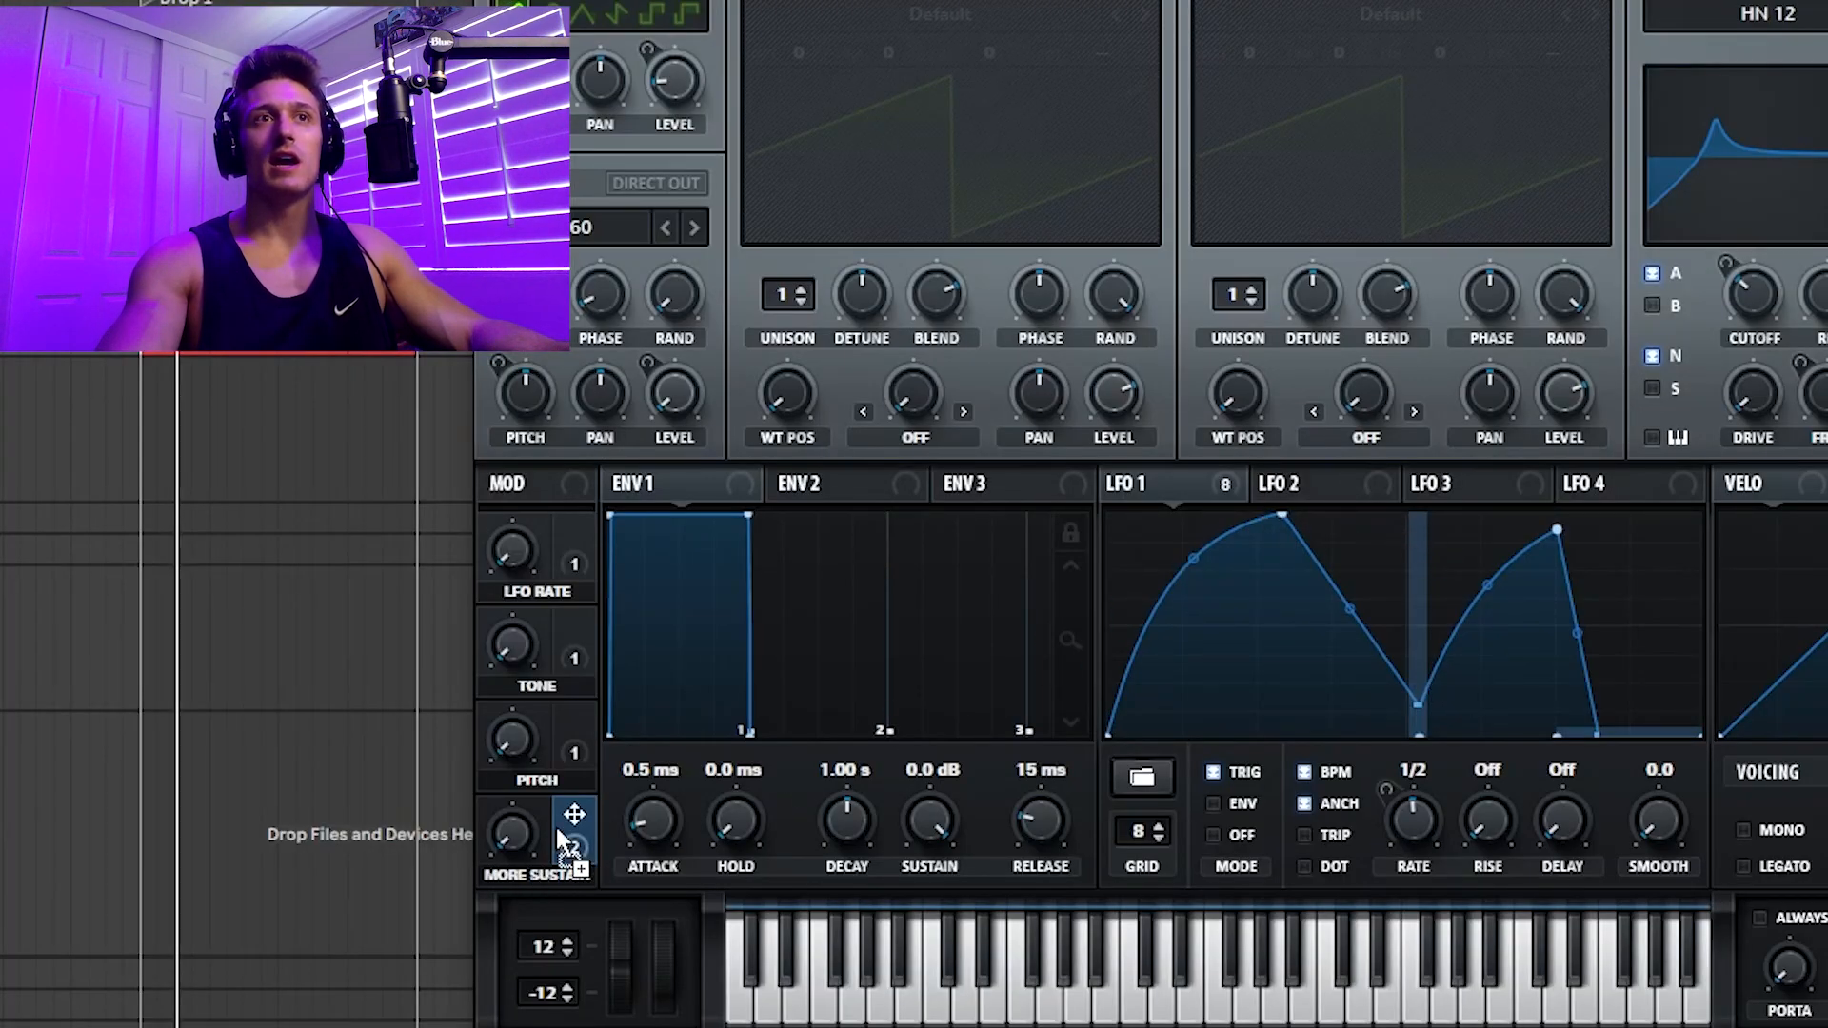
Raise the MORE SUSTAIN macro to 100% to show its effect on LFO 1, and play the clip with it at 0%
{"action": "mouse_move", "coordinate": [506, 853]}
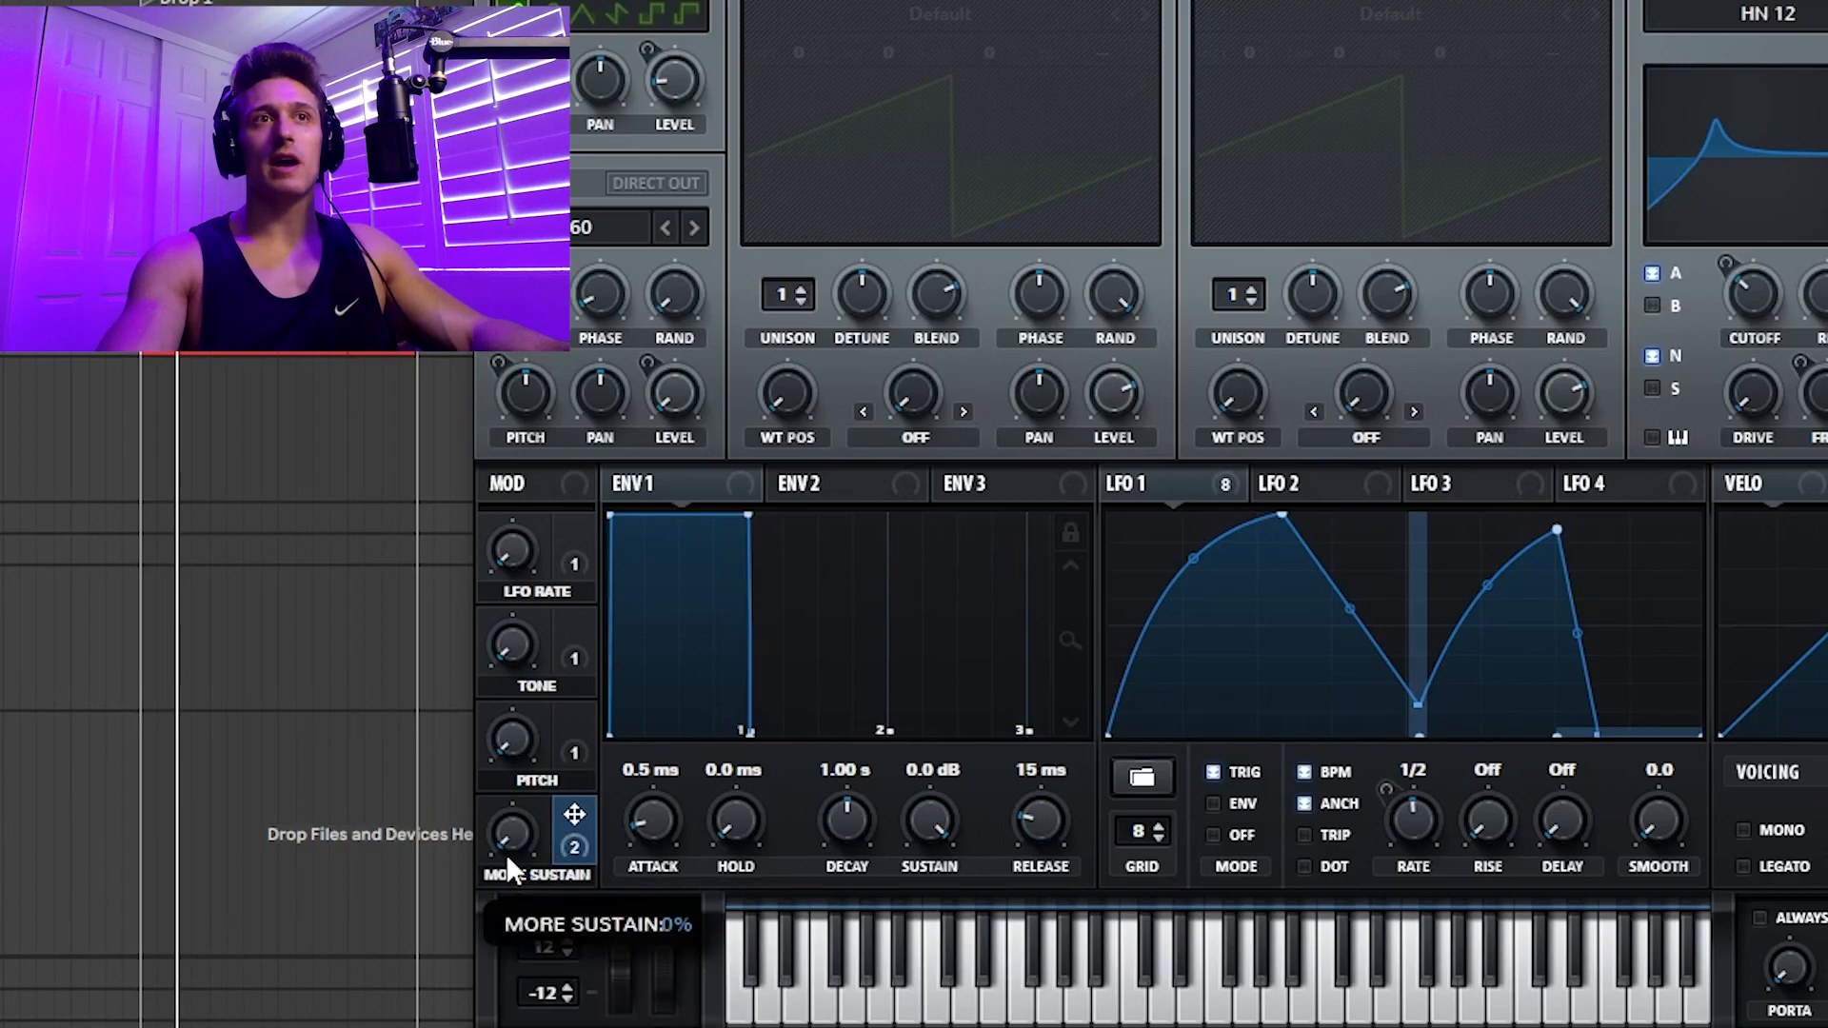
{"action": "left_click_drag", "start_coordinate": [506, 853], "coordinate": [599, 678]}
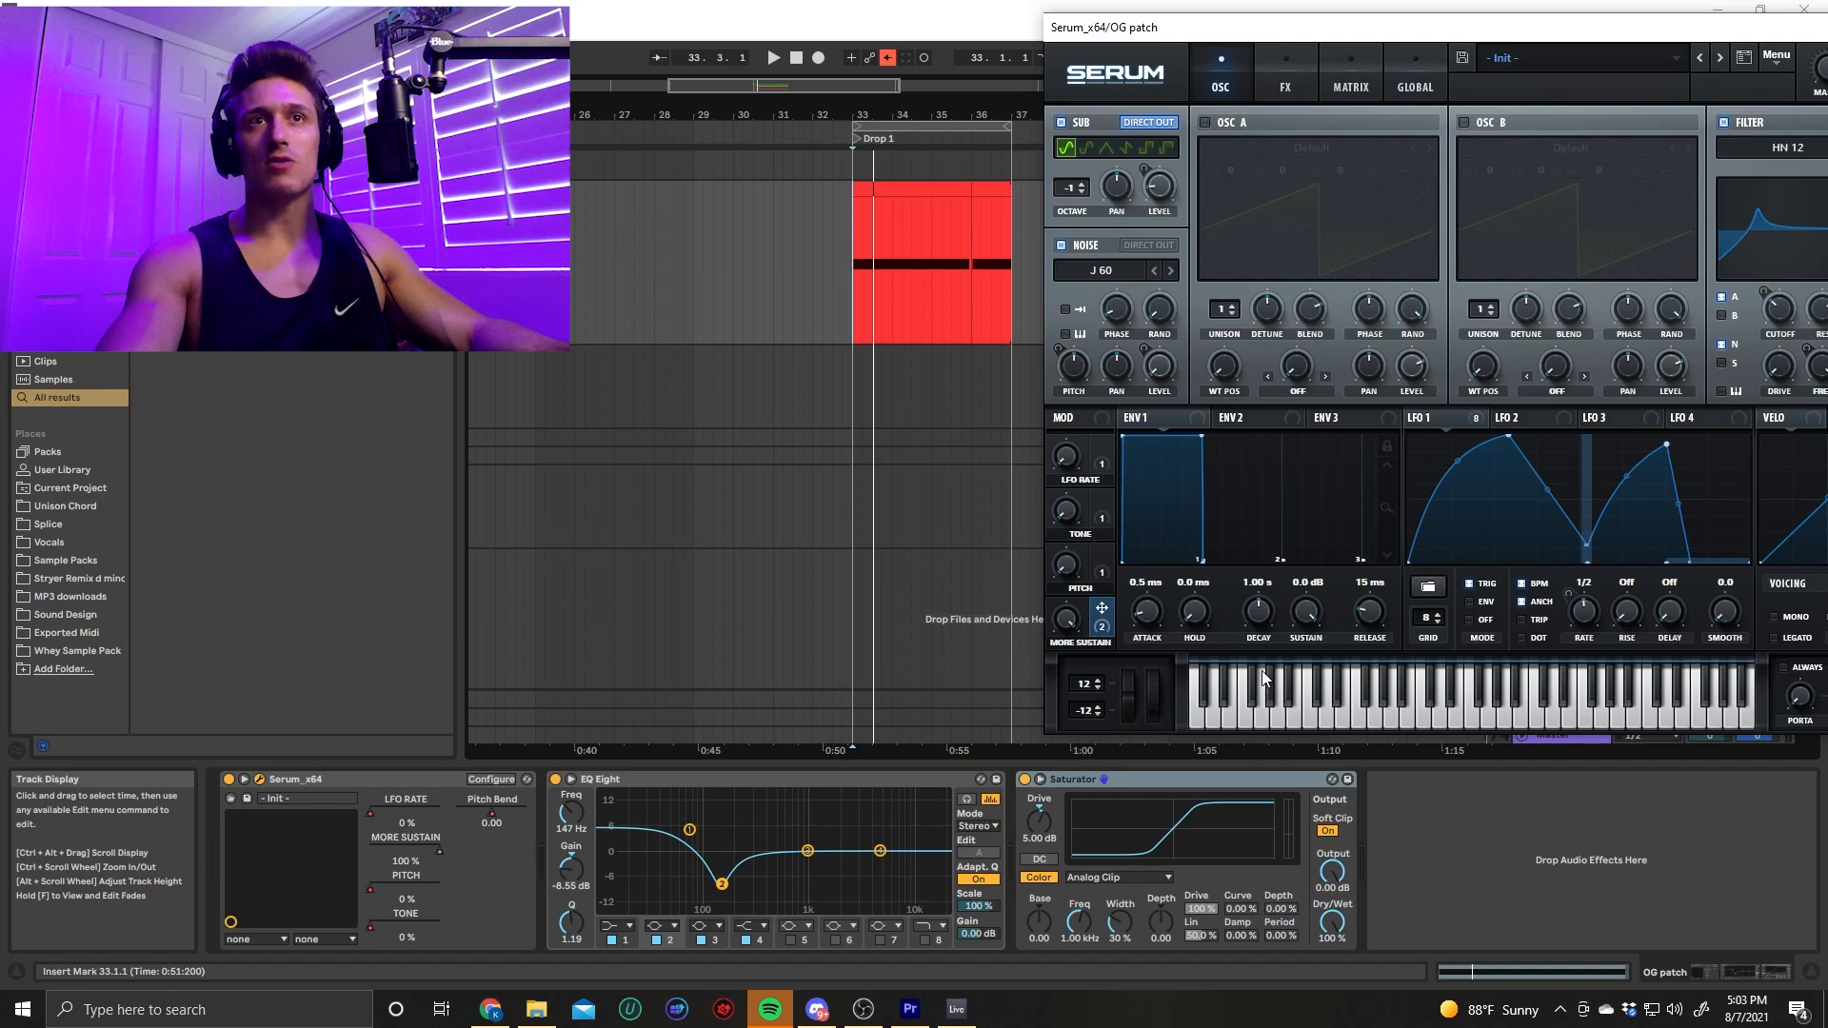
{"action": "left_click", "coordinate": [1013, 676]}
{"action": "key", "text": "space"}
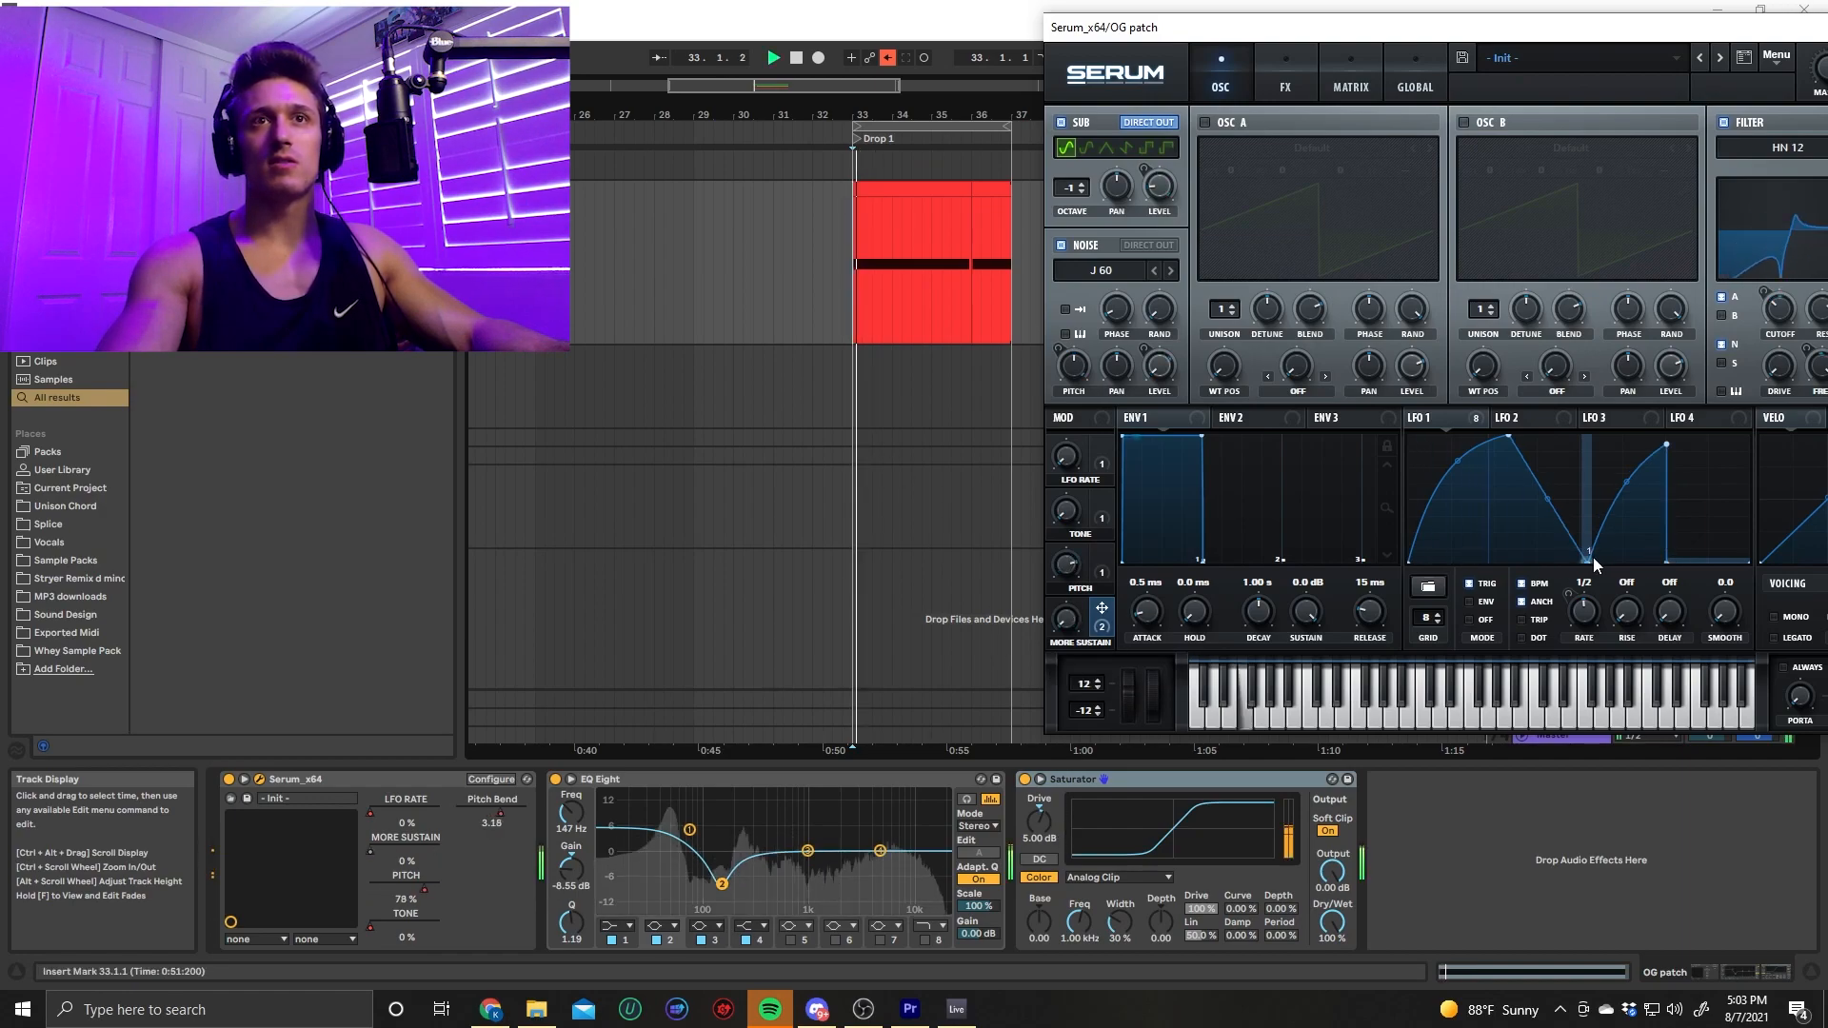
{"action": "key", "text": "space"}
Play the clip with the MORE SUSTAIN macro raised to 100%, and re-enable the overridden automation
{"action": "left_click_drag", "start_coordinate": [1067, 618], "coordinate": [1150, 436]}
{"action": "key", "text": "space"}
{"action": "key", "text": "space"}
{"action": "key", "text": "space"}
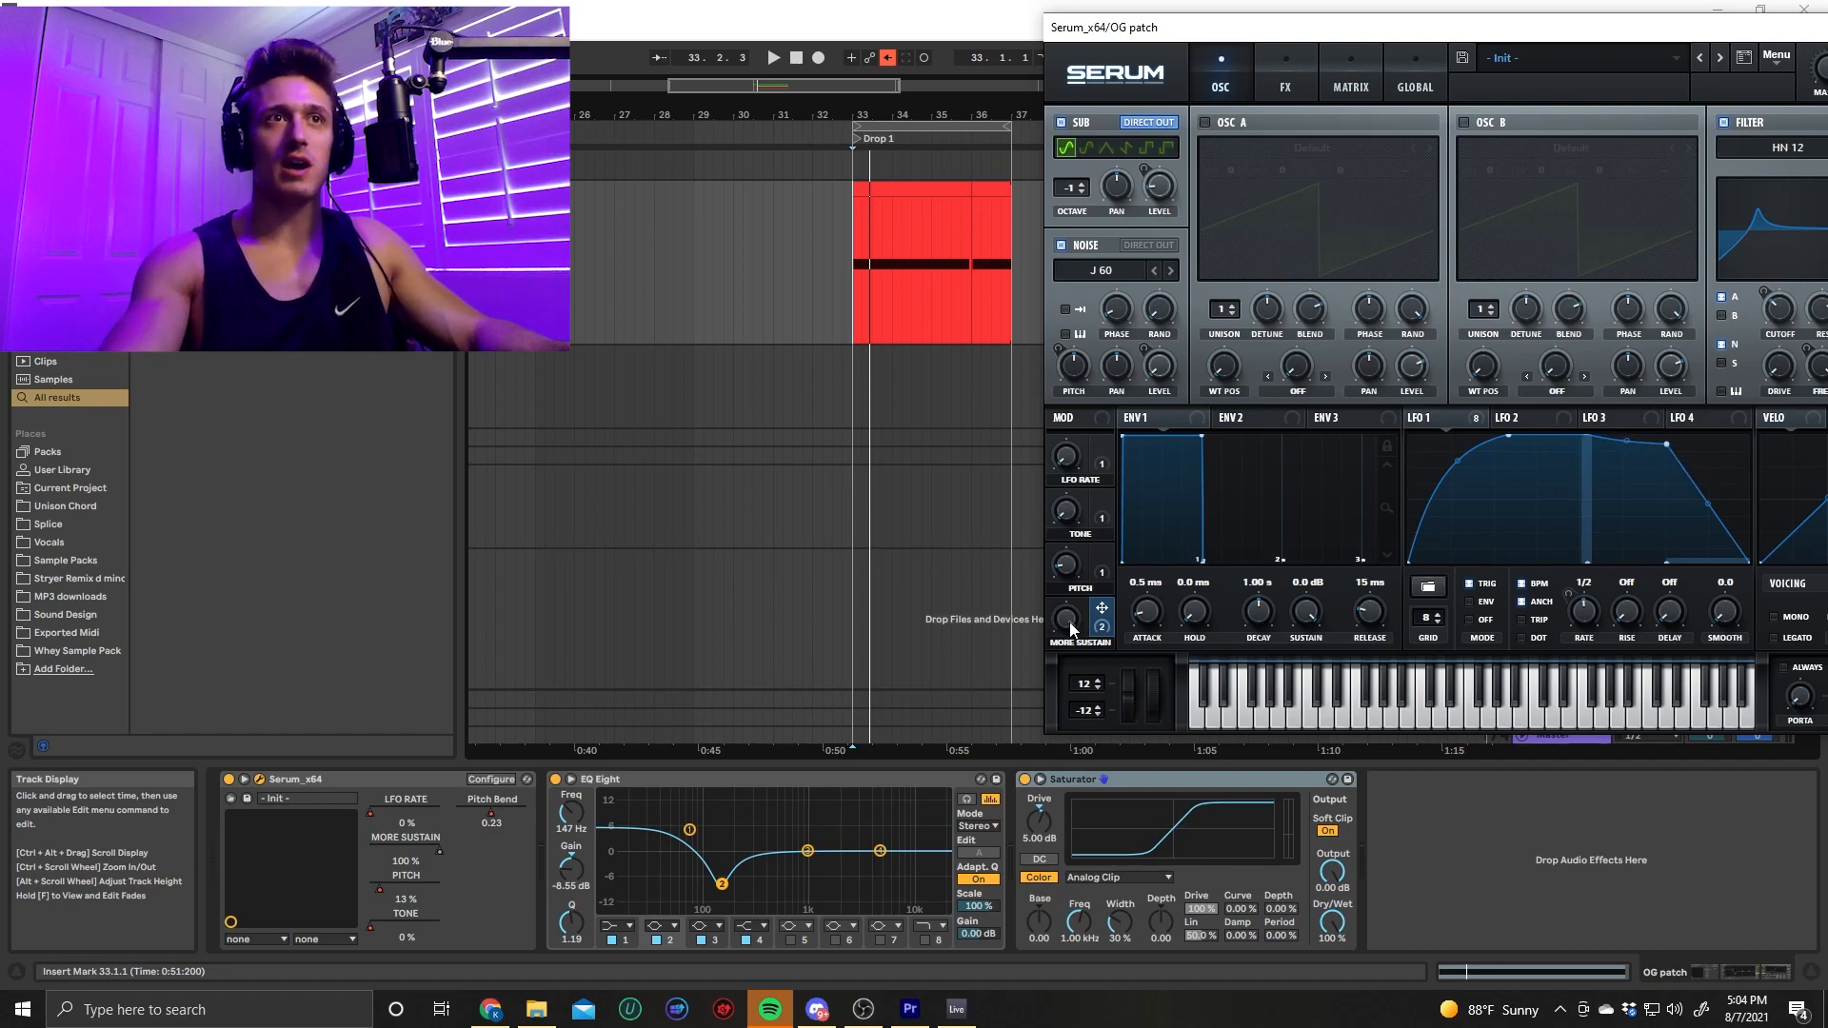
{"action": "left_click", "coordinate": [888, 58]}
Examine the OG patch track's macro automation lanes during playback from bar 33, and hide the lanes again
{"action": "scroll", "coordinate": [957, 374], "scroll_direction": "right", "scroll_amount": 4}
{"action": "left_click_drag", "start_coordinate": [1276, 26], "coordinate": [1135, 40]}
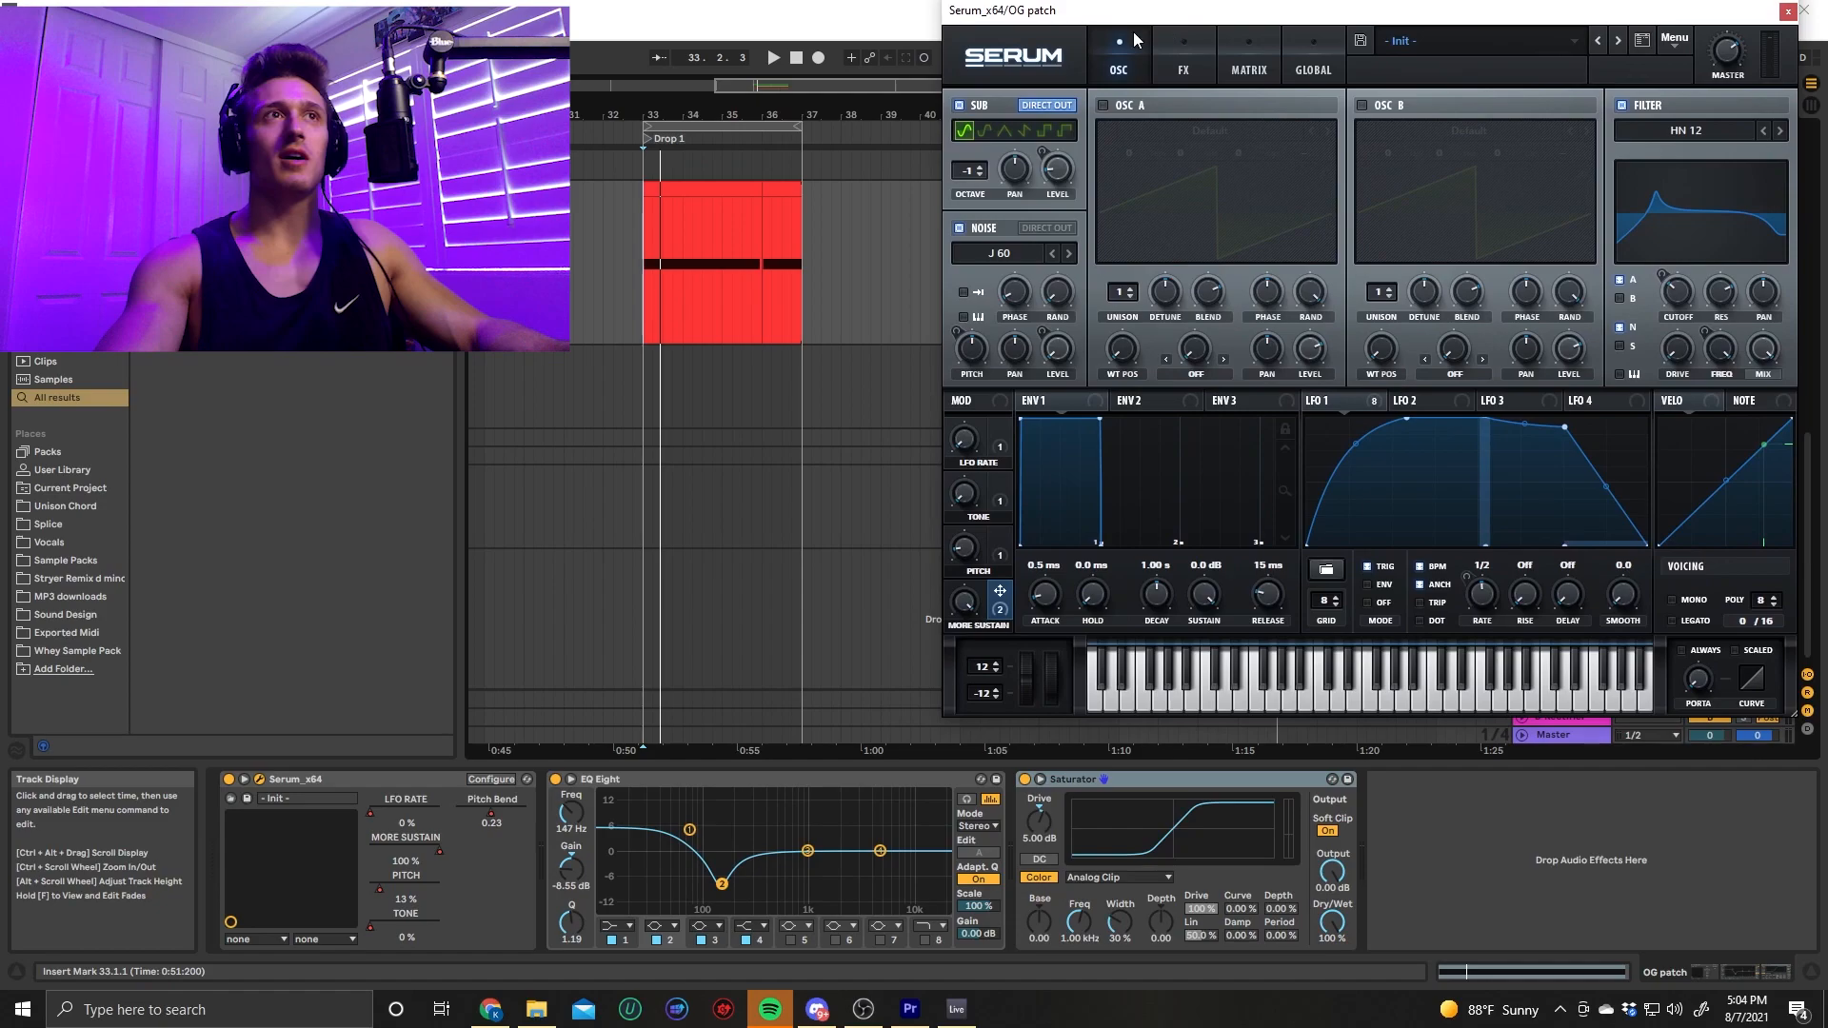
{"action": "left_click", "coordinate": [644, 263]}
{"action": "scroll", "coordinate": [686, 286], "scroll_direction": "up", "scroll_amount": 2}
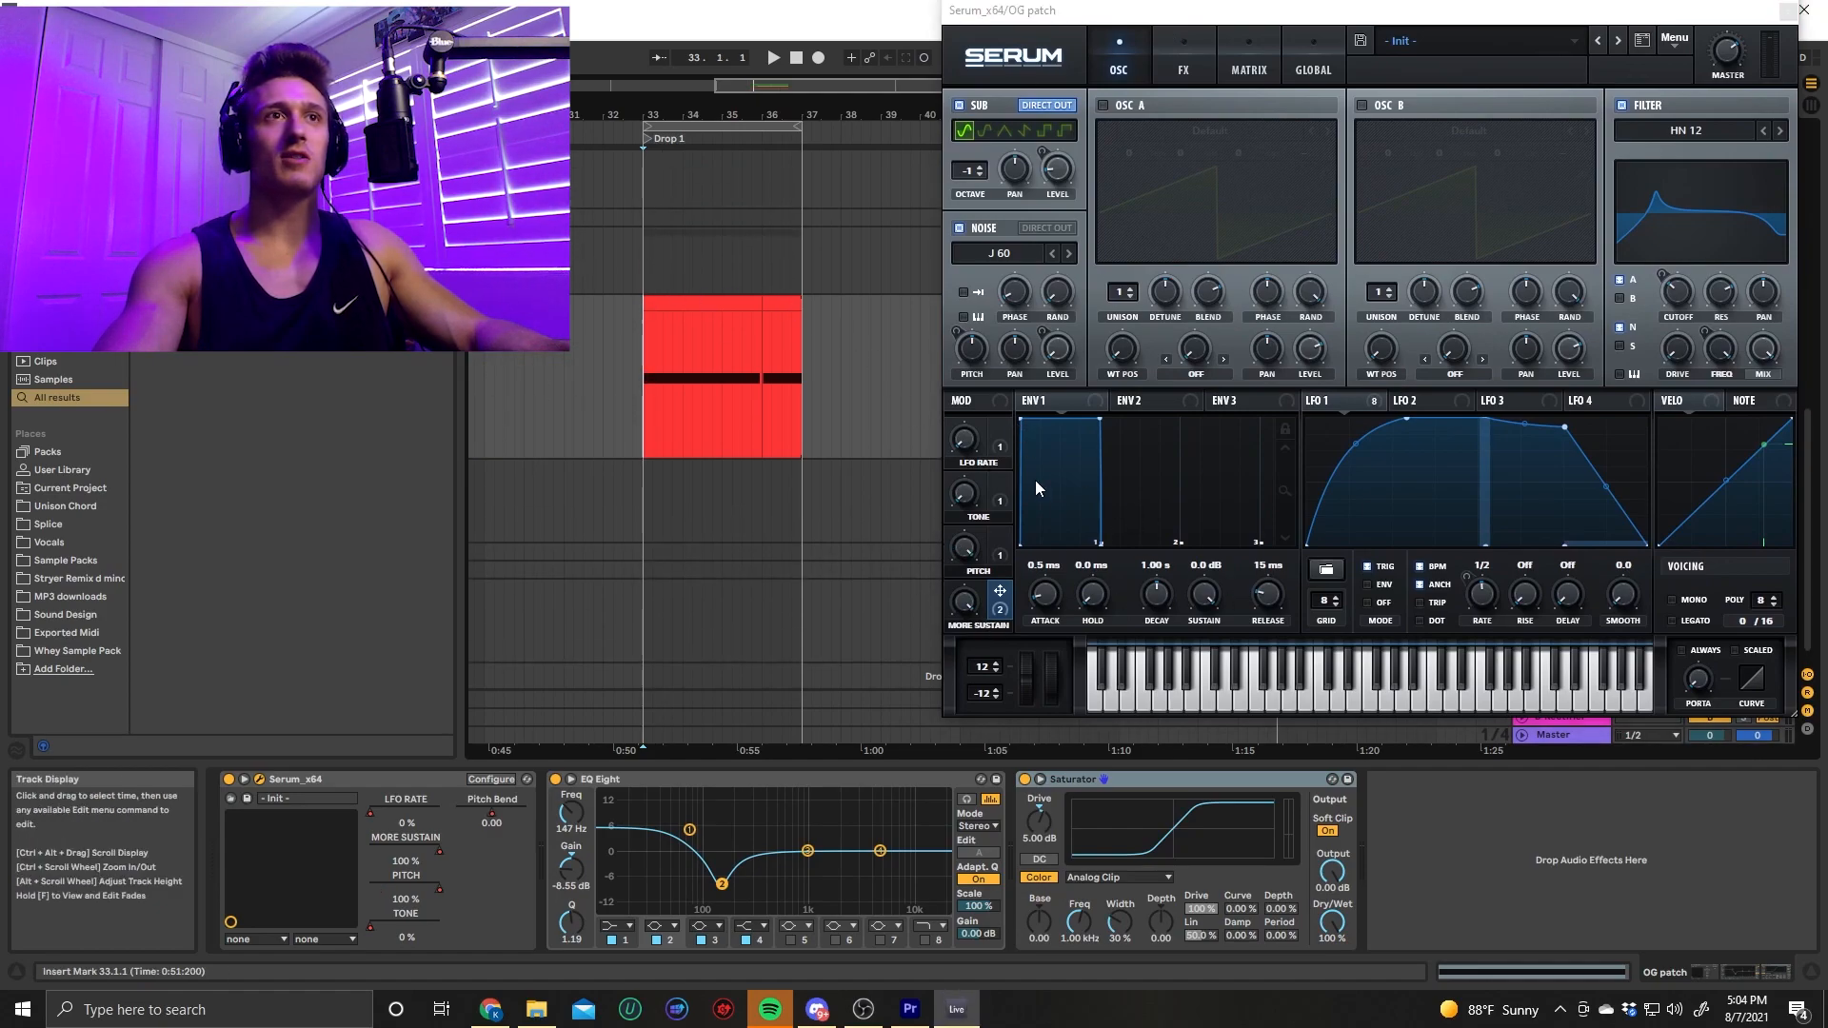
{"action": "key", "text": "a"}
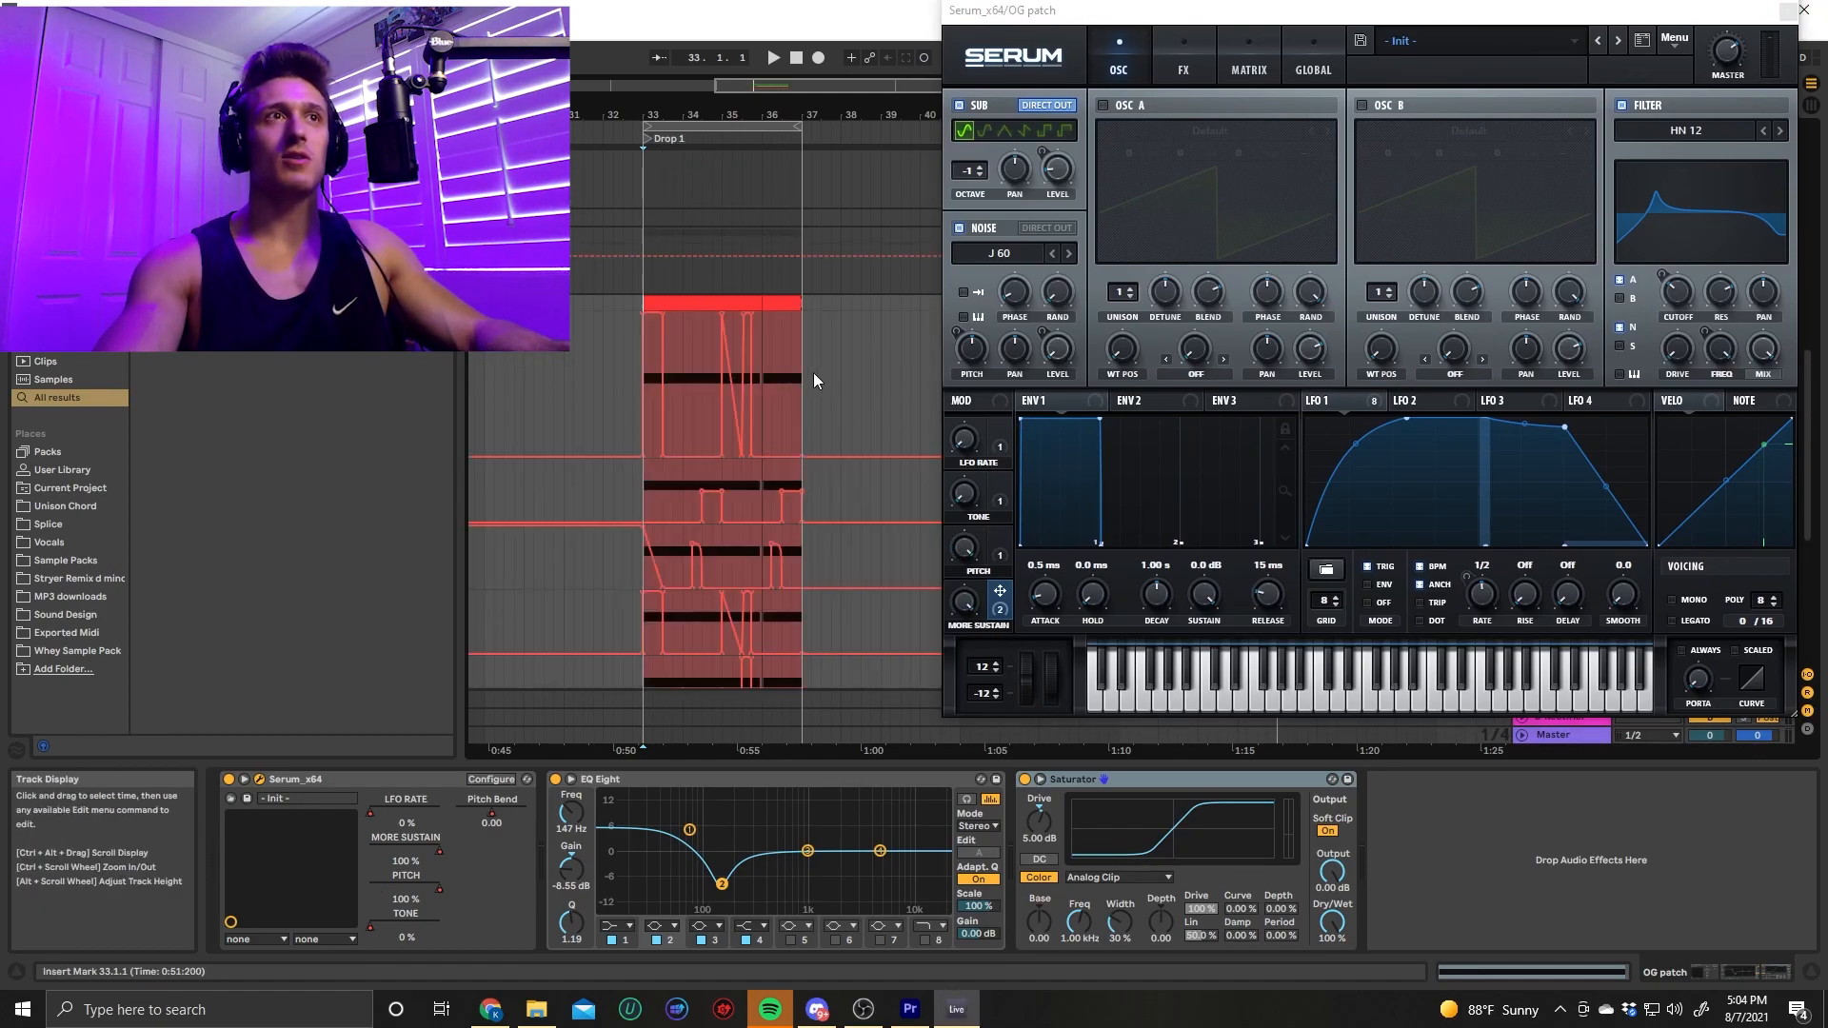
{"action": "scroll", "coordinate": [758, 400], "scroll_direction": "down", "scroll_amount": 1}
{"action": "key", "text": "space"}
{"action": "scroll", "coordinate": [730, 425], "scroll_direction": "down", "scroll_amount": 1}
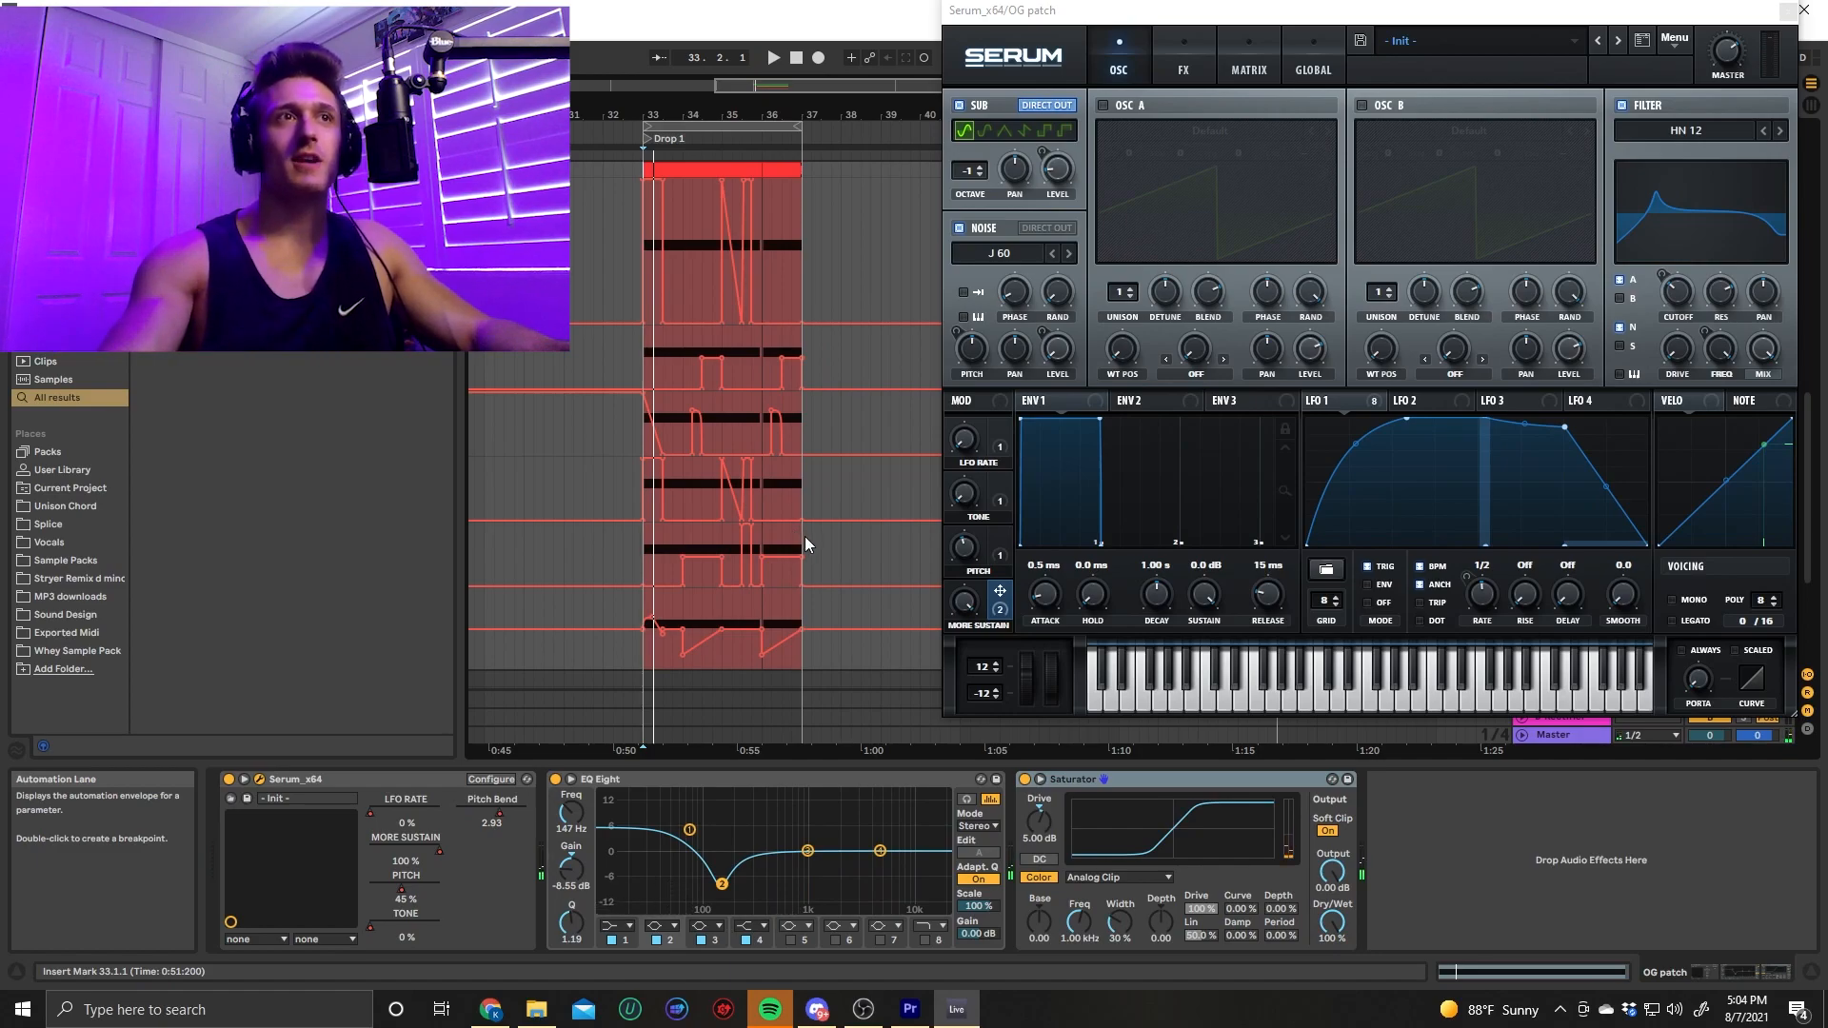
{"action": "key", "text": "a"}
{"action": "left_click_drag", "start_coordinate": [1275, 17], "coordinate": [768, 246]}
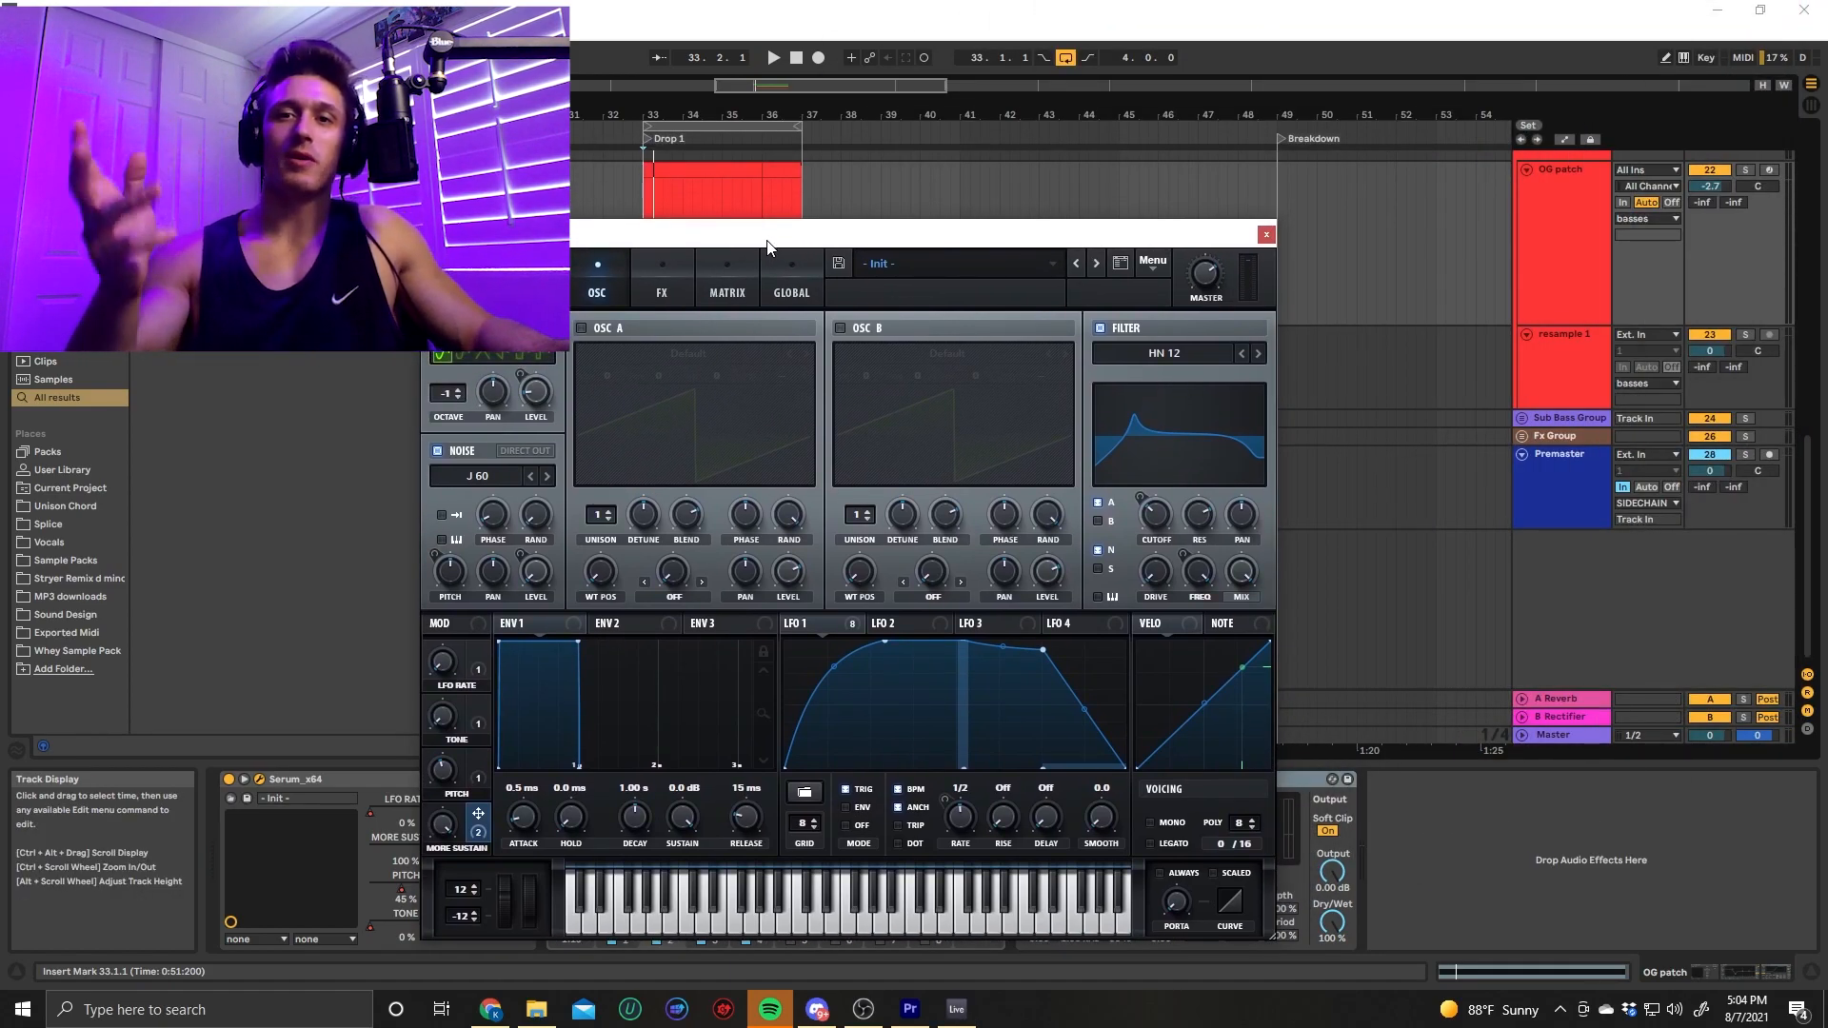